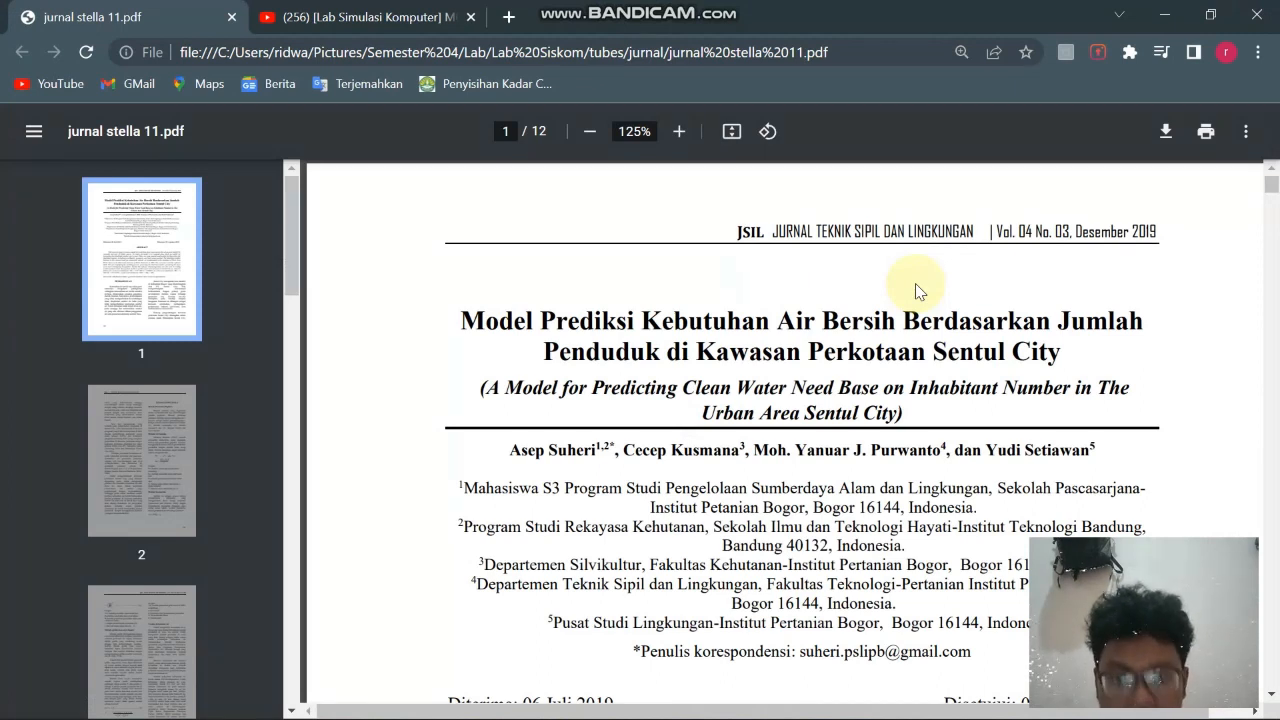
# Switch to STELLA and place two converters one above the other along the left side of the empty model.
pyautogui.hotkey('alt', 'Tab')
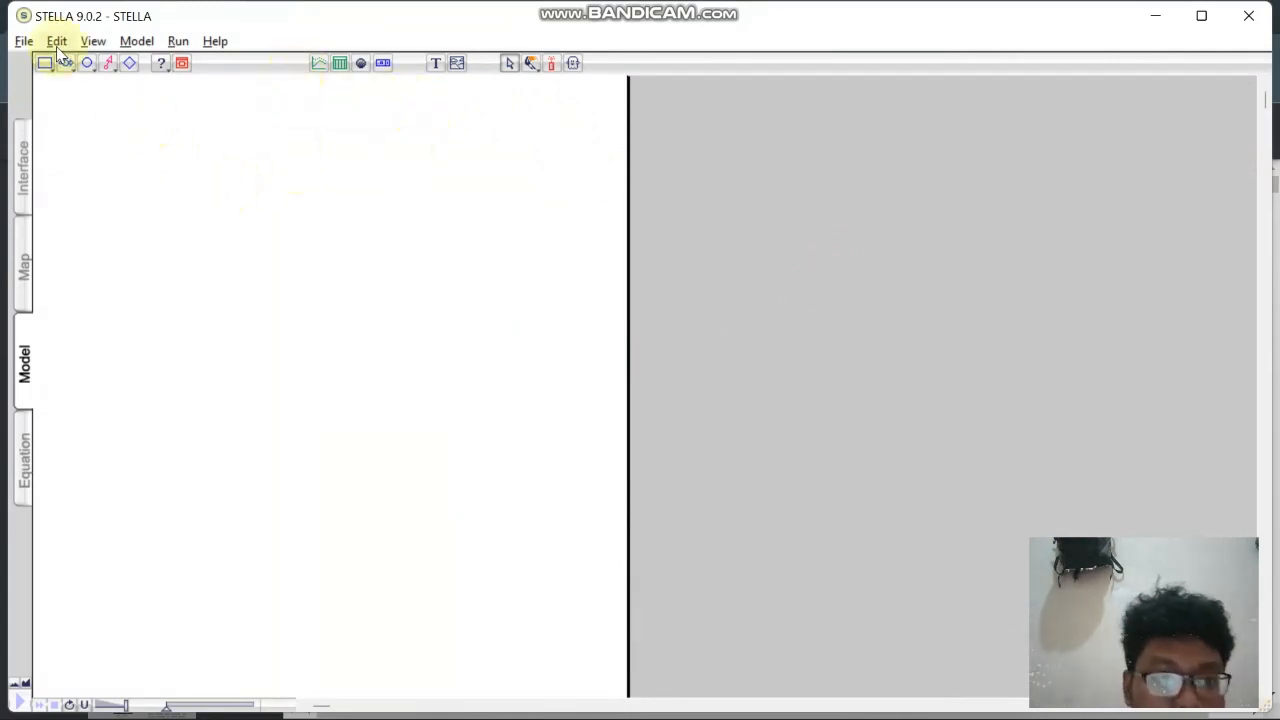
pyautogui.click(88, 63)
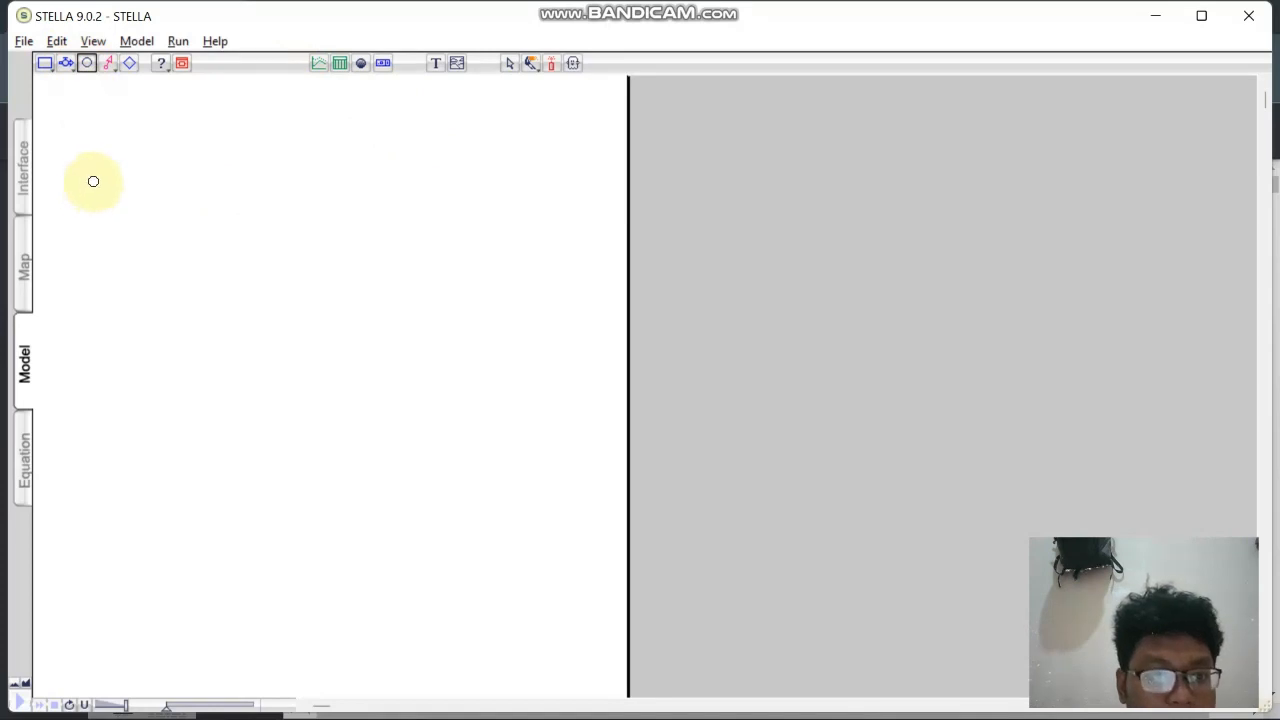
pyautogui.click(68, 148)
pyautogui.click(88, 63)
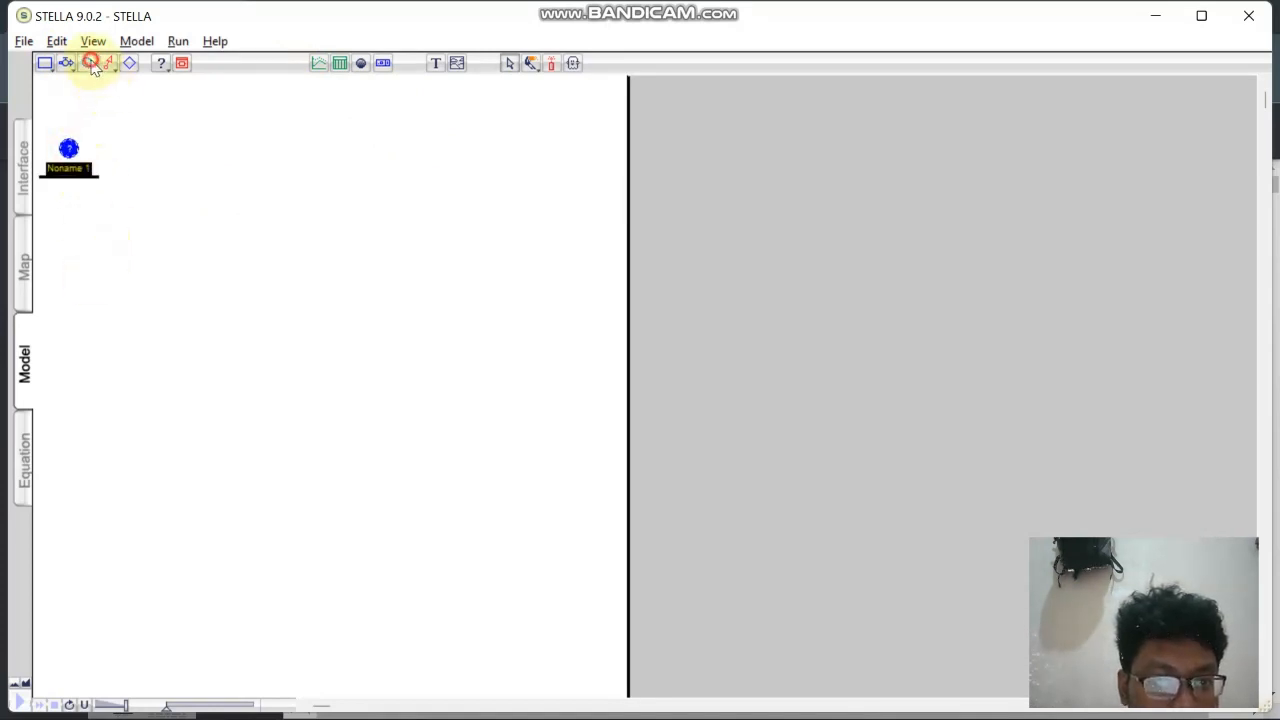
pyautogui.click(66, 298)
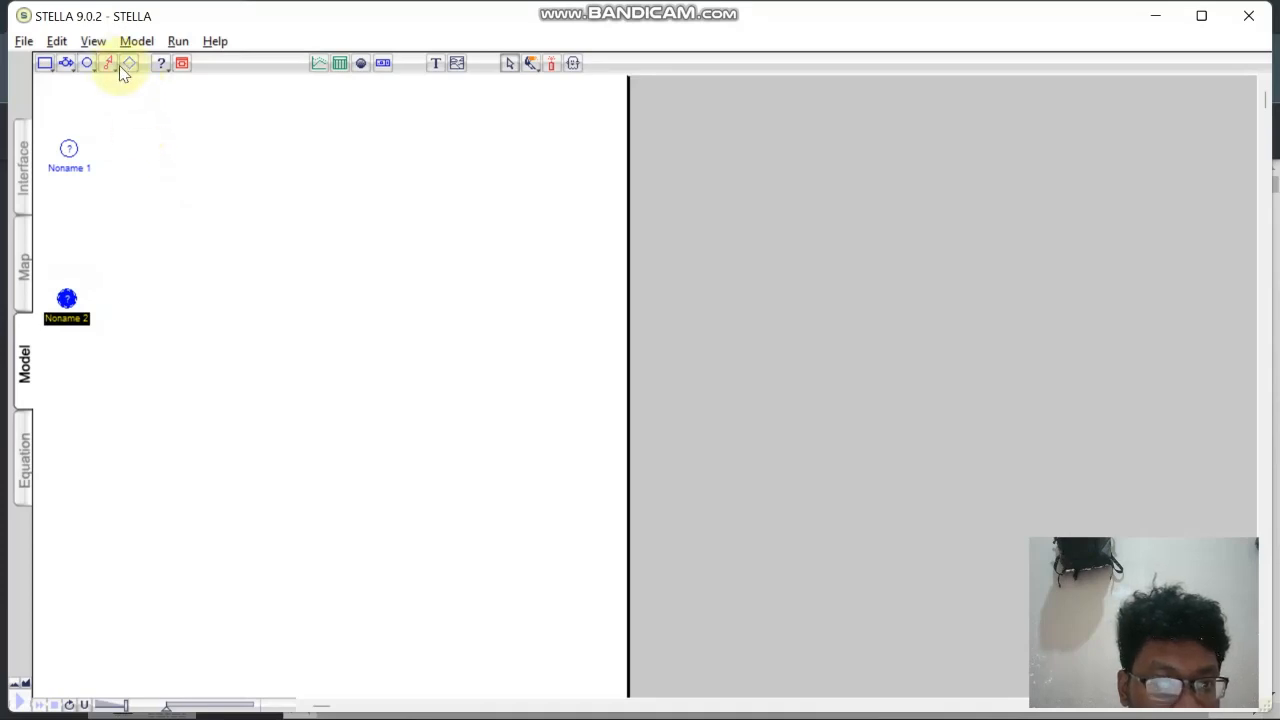
# Place two stocks one above the other, each slightly below and to the right of one of the converters.
pyautogui.click(44, 64)
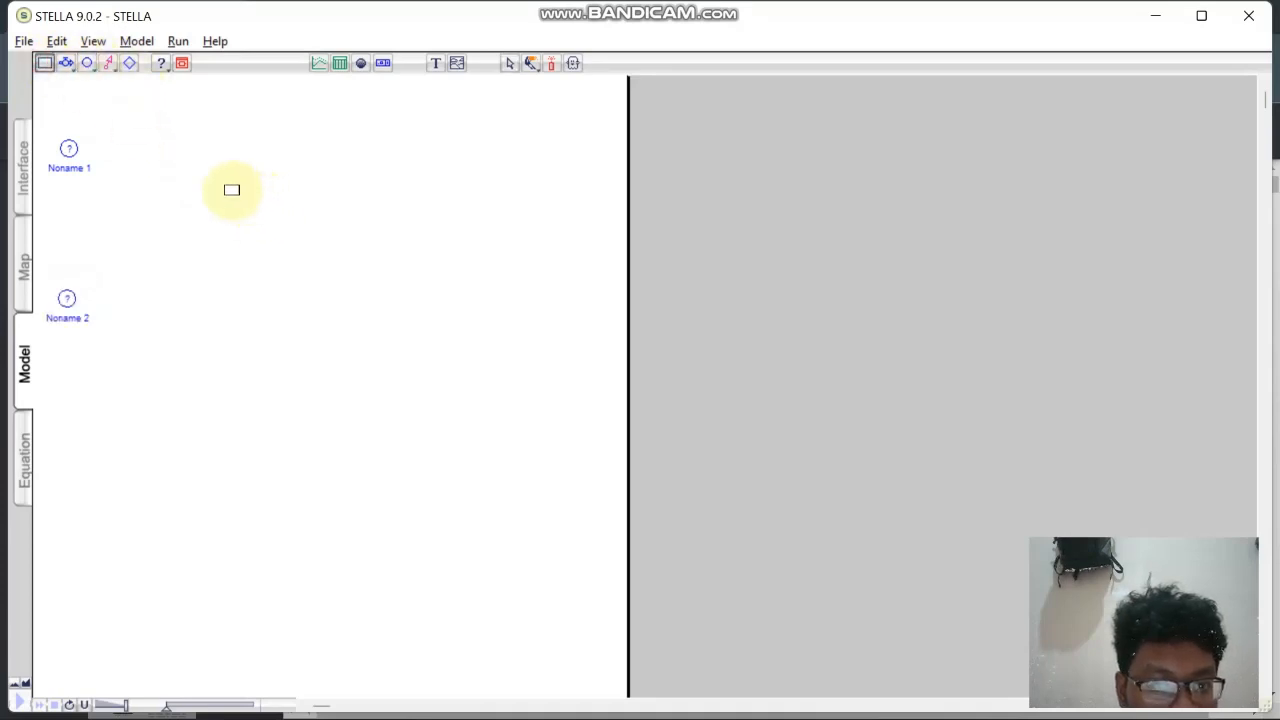
pyautogui.click(227, 196)
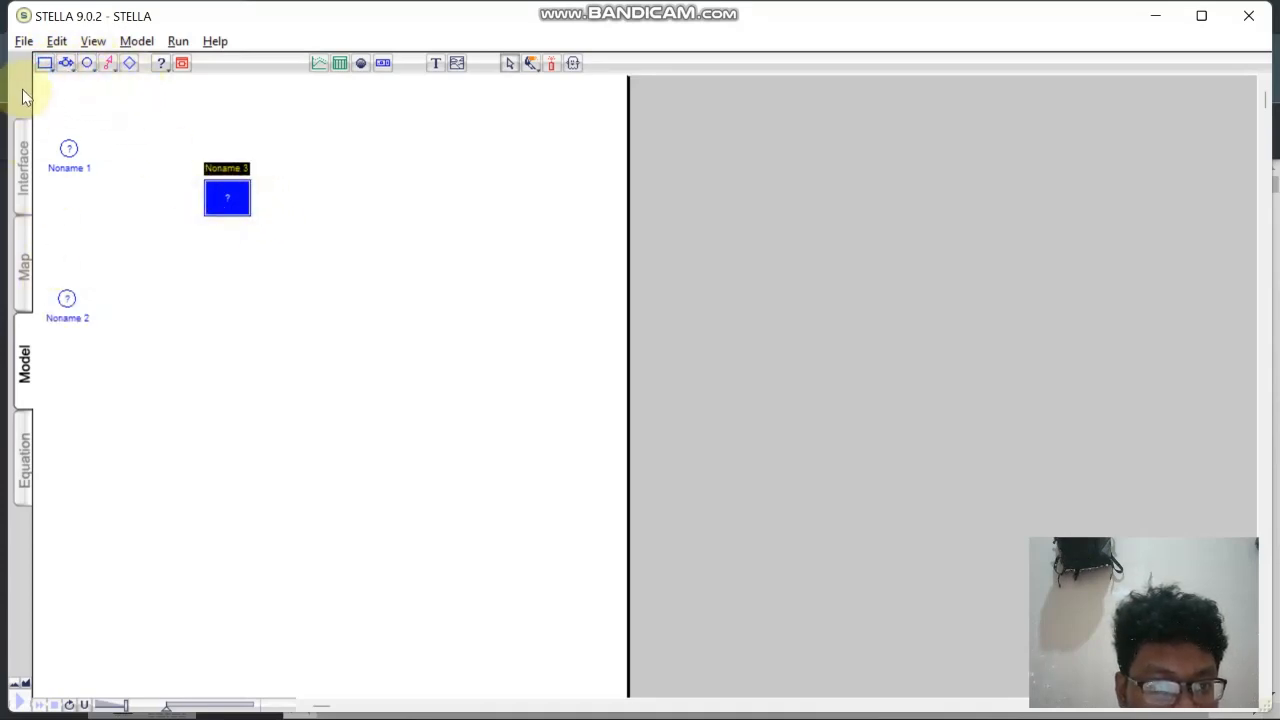
pyautogui.click(46, 64)
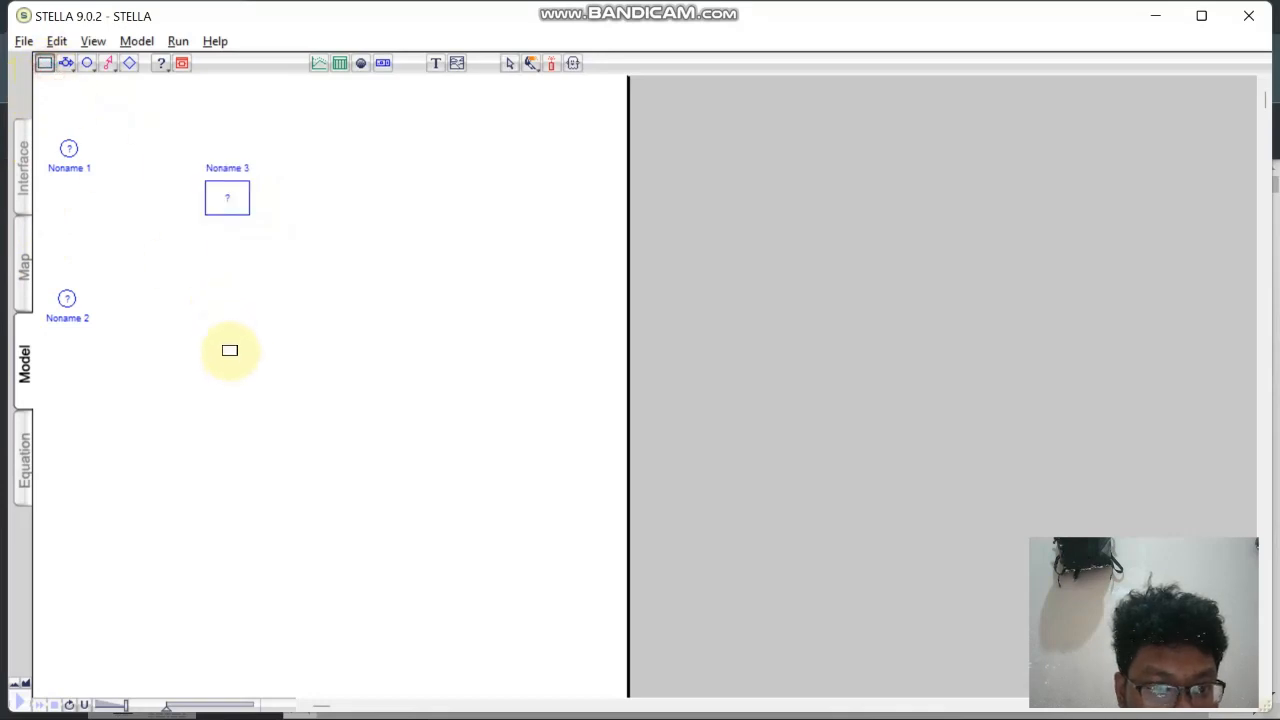
pyautogui.click(230, 350)
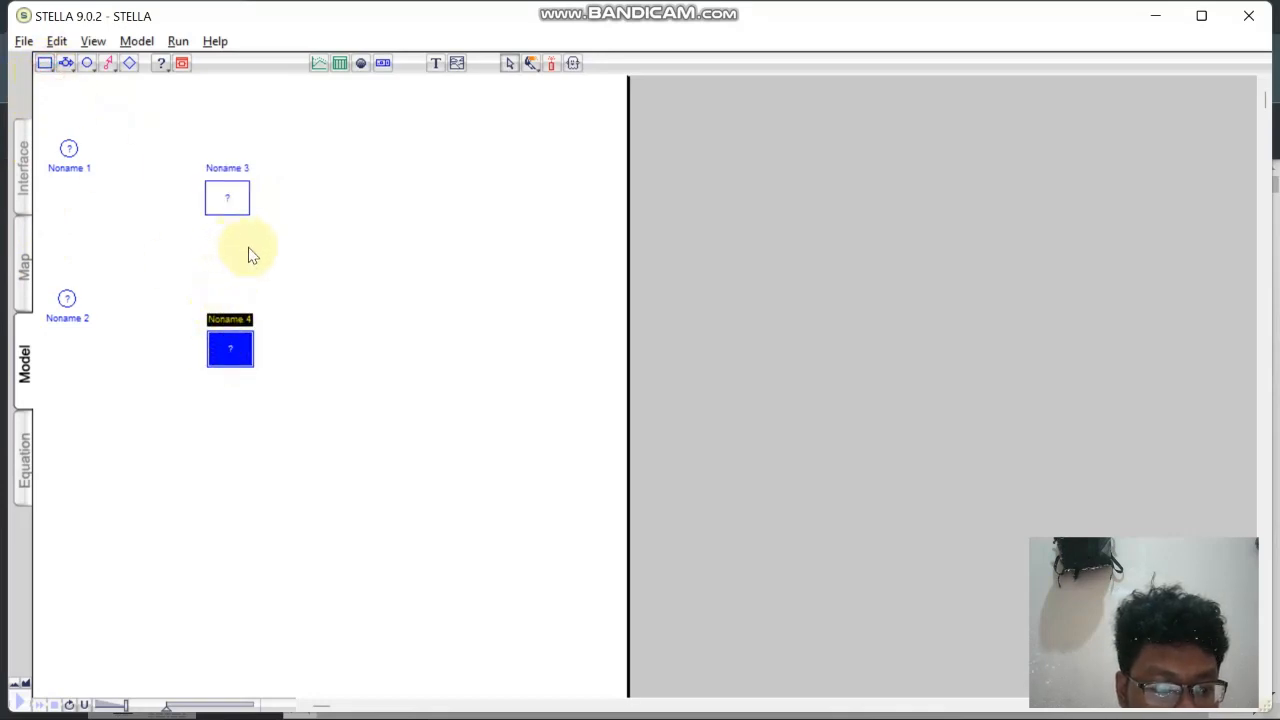
# Add two converters to the right of the stocks, one level with the lower stock and one level with the upper.
pyautogui.click(88, 63)
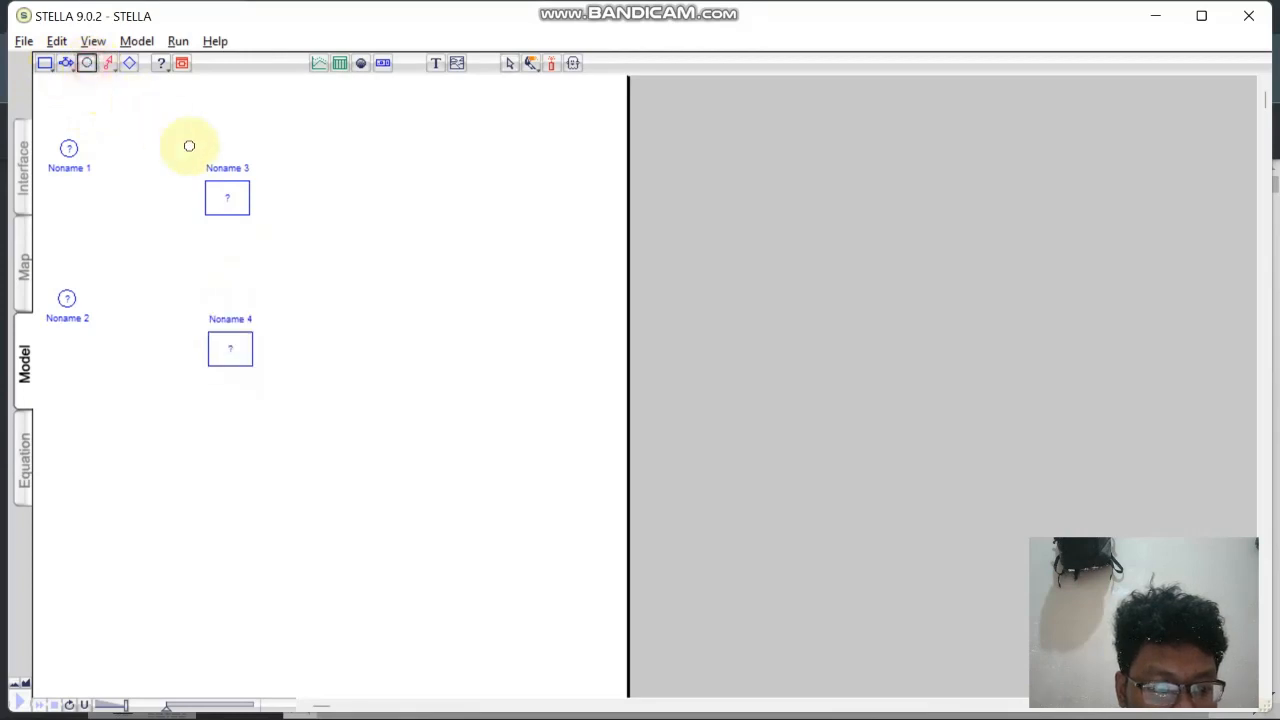
pyautogui.click(367, 351)
pyautogui.click(88, 63)
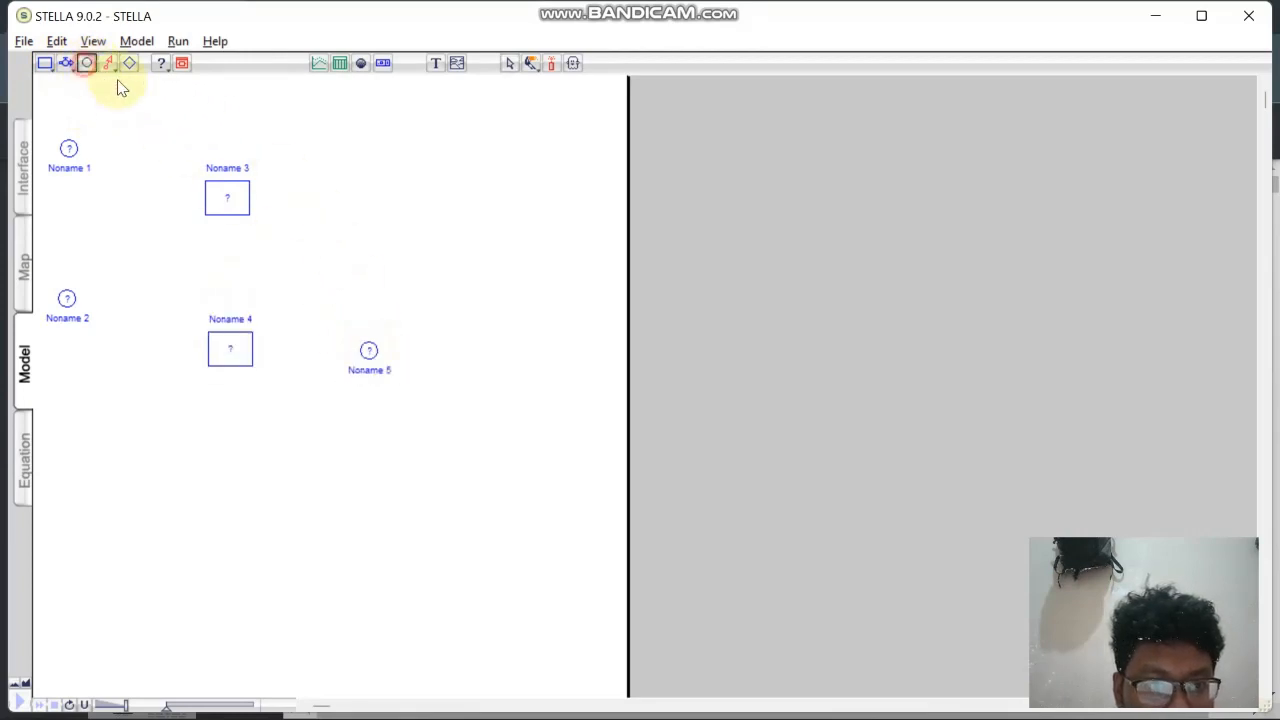
pyautogui.click(383, 195)
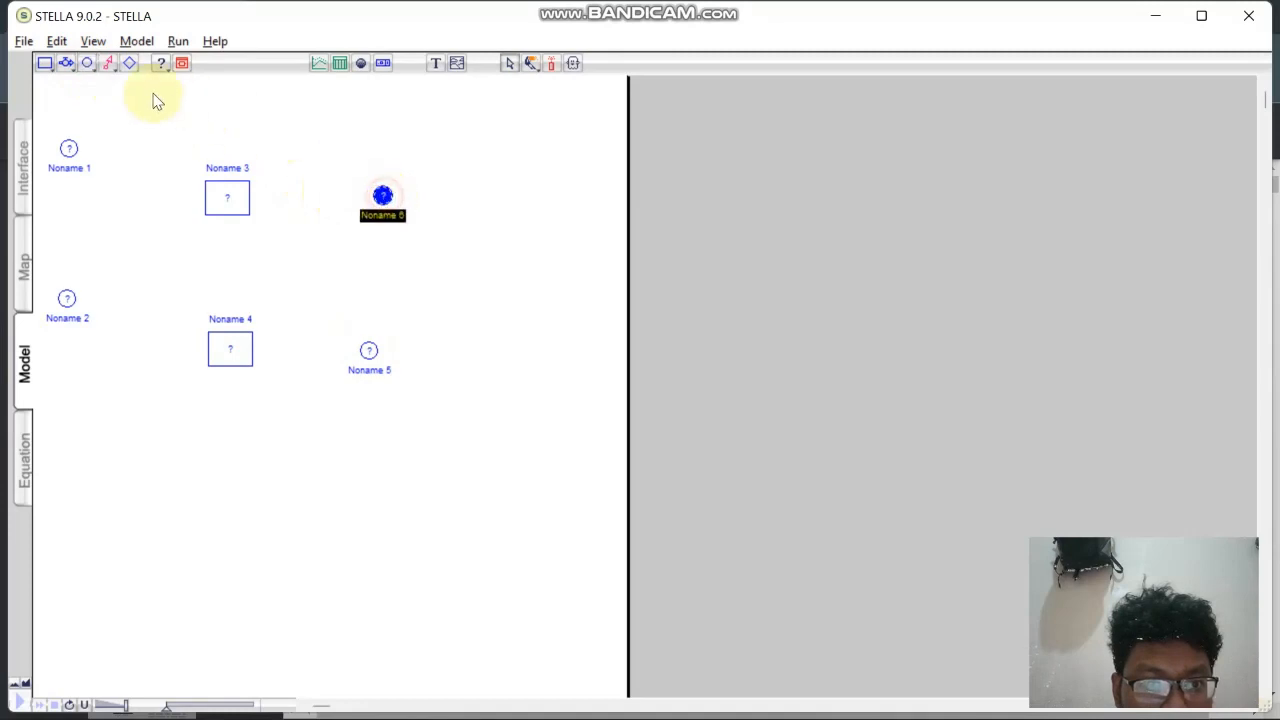
# Add a converter diagonally above each stock-converter pair, plus one at the far right between the two rows.
pyautogui.click(88, 63)
pyautogui.click(301, 123)
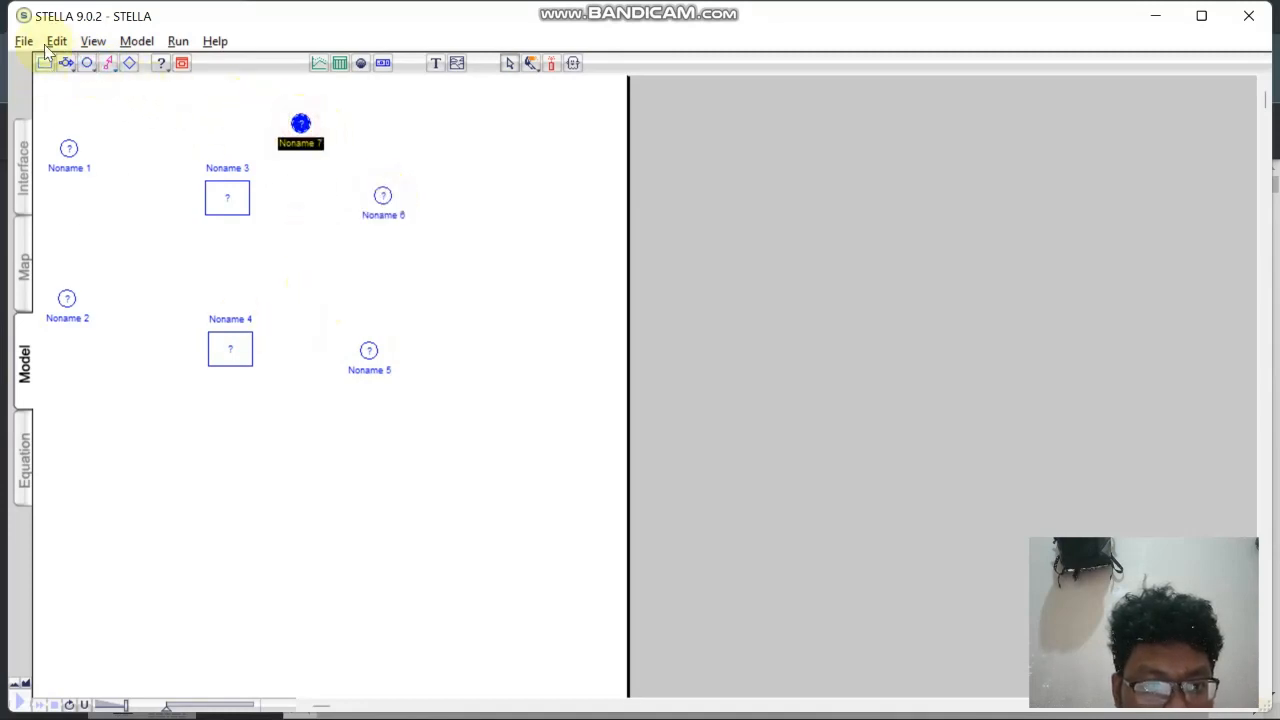
pyautogui.click(88, 63)
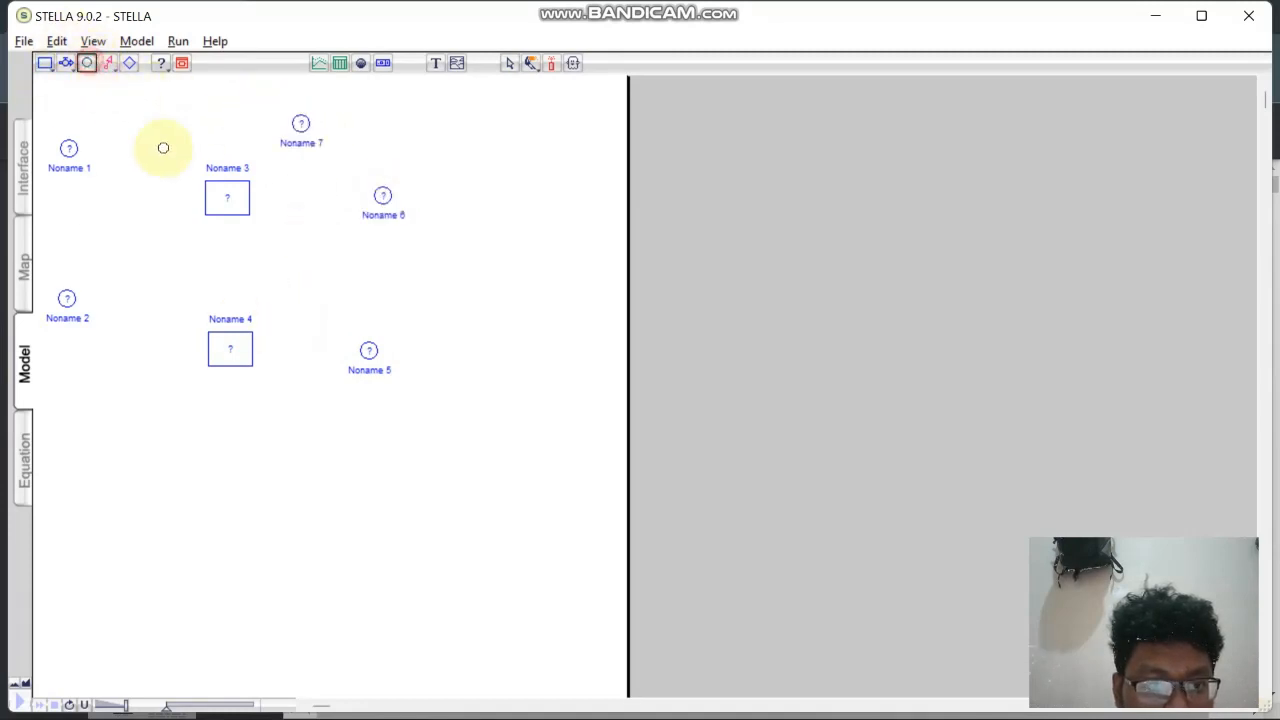
pyautogui.click(298, 288)
pyautogui.click(88, 63)
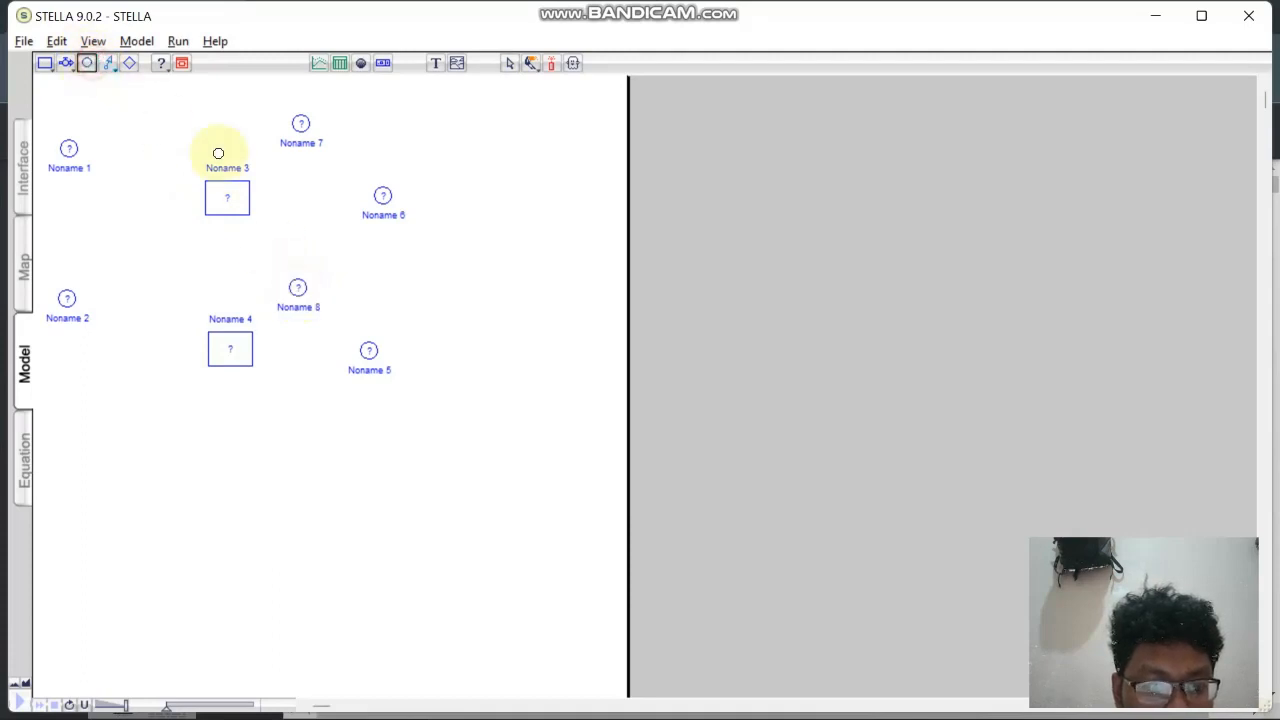
pyautogui.click(528, 272)
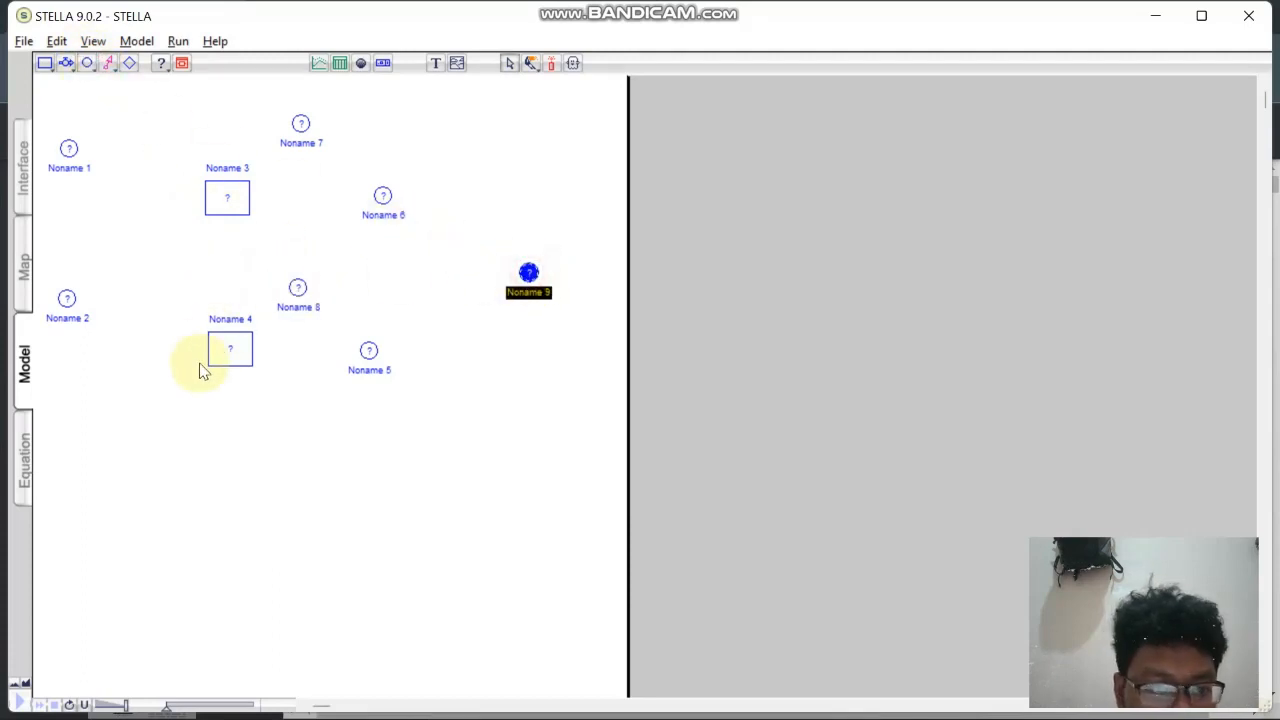
# Draw an inflow from a cloud into the upper stock Noname 3 and another into the lower stock Noname 4.
pyautogui.click(65, 64)
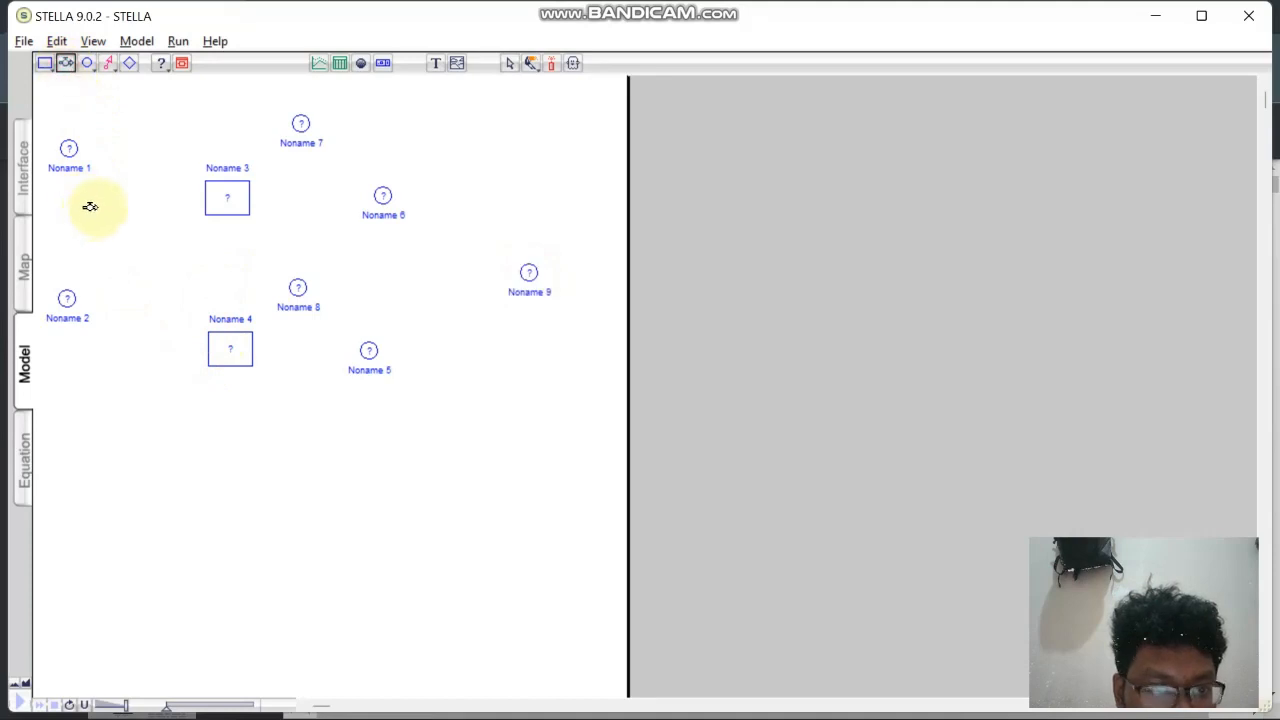
pyautogui.moveTo(88, 202); pyautogui.dragTo(218, 204)
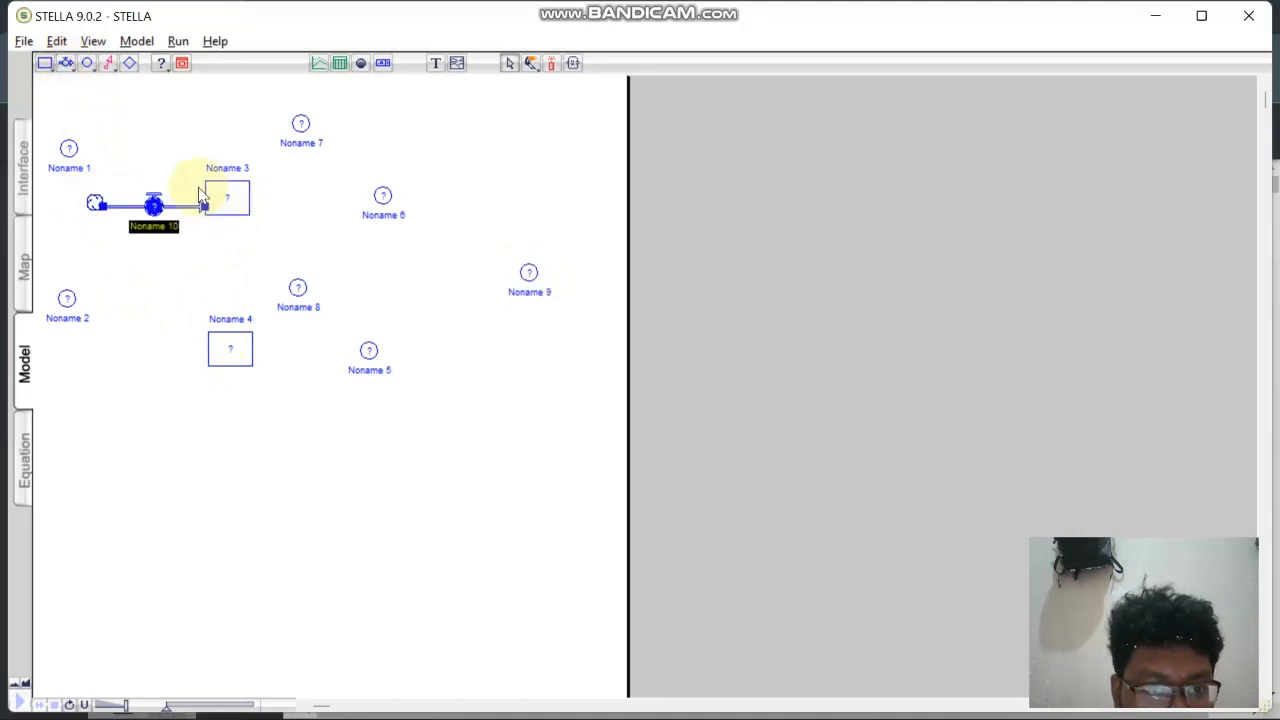
pyautogui.click(65, 63)
pyautogui.moveTo(102, 358); pyautogui.dragTo(247, 362)
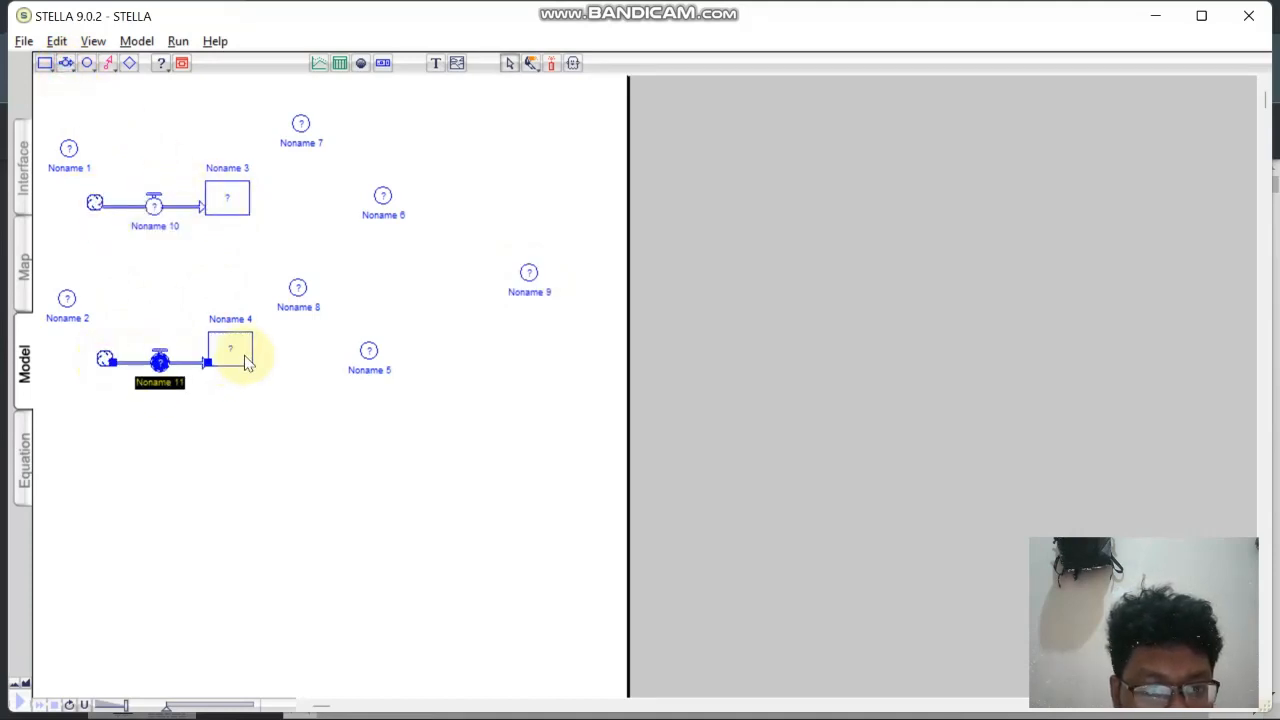
# Connect converter Noname 1 to the upper inflow Noname 10 and converter Noname 2 to the lower inflow Noname 11.
pyautogui.click(109, 62)
pyautogui.click(109, 63)
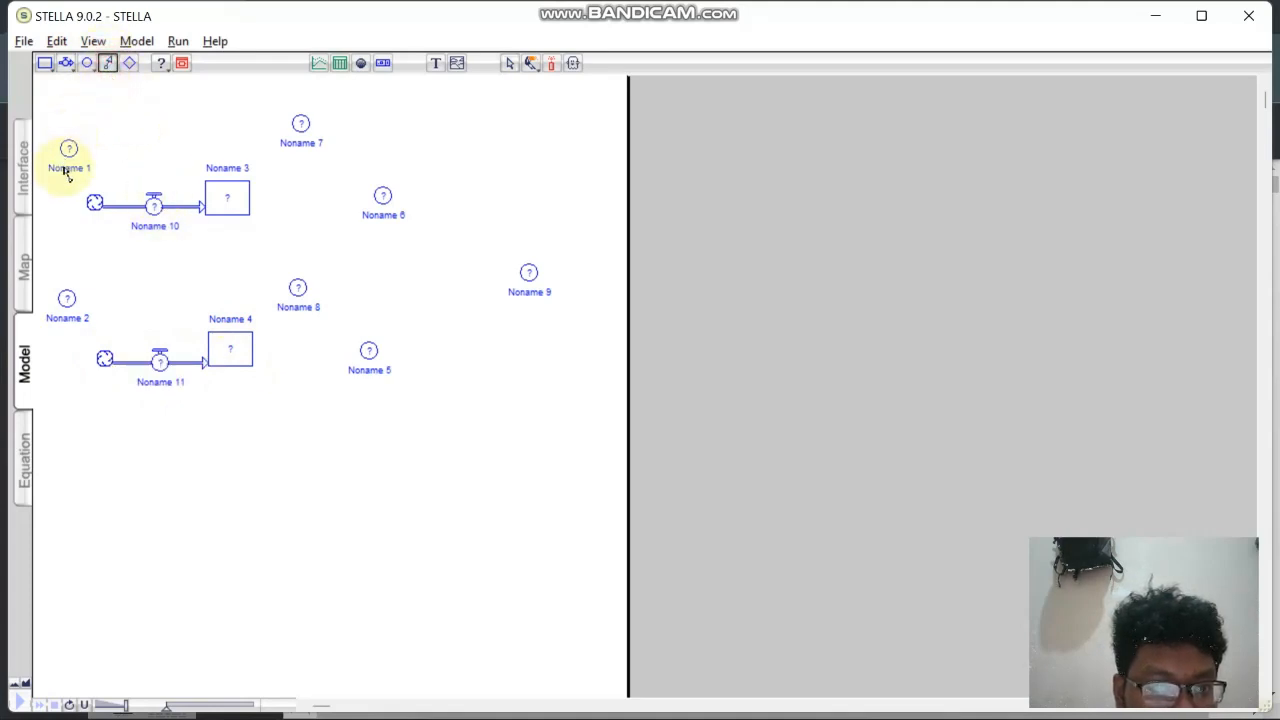
pyautogui.moveTo(70, 150)
pyautogui.mouseDown()
pyautogui.moveTo(151, 180)
pyautogui.moveTo(154, 203)
pyautogui.mouseUp()
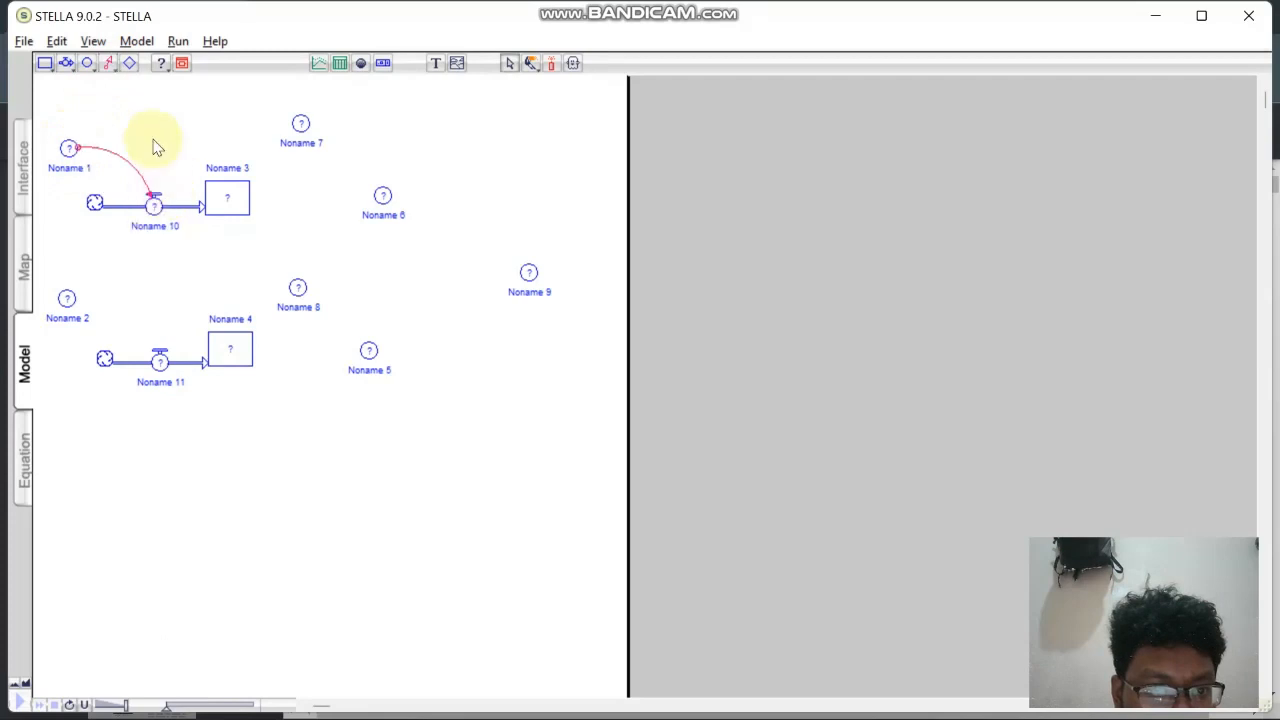
pyautogui.click(109, 64)
pyautogui.click(109, 63)
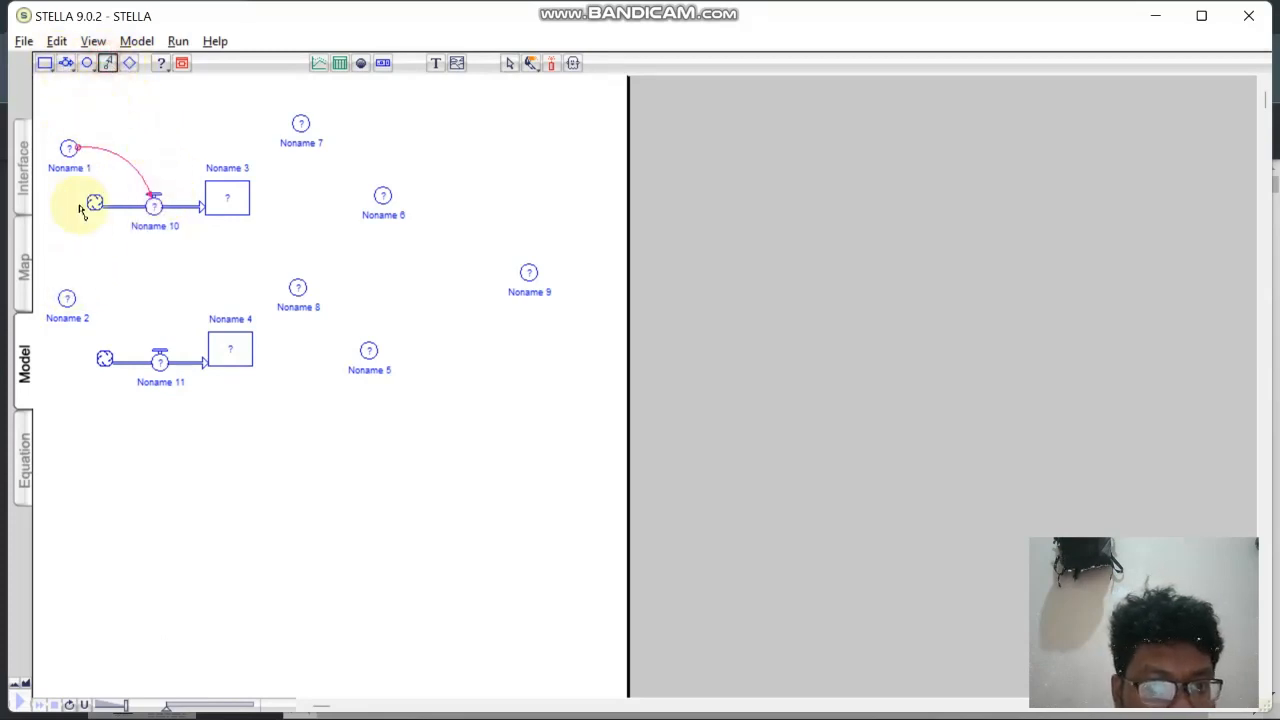
pyautogui.moveTo(74, 303); pyautogui.dragTo(157, 357)
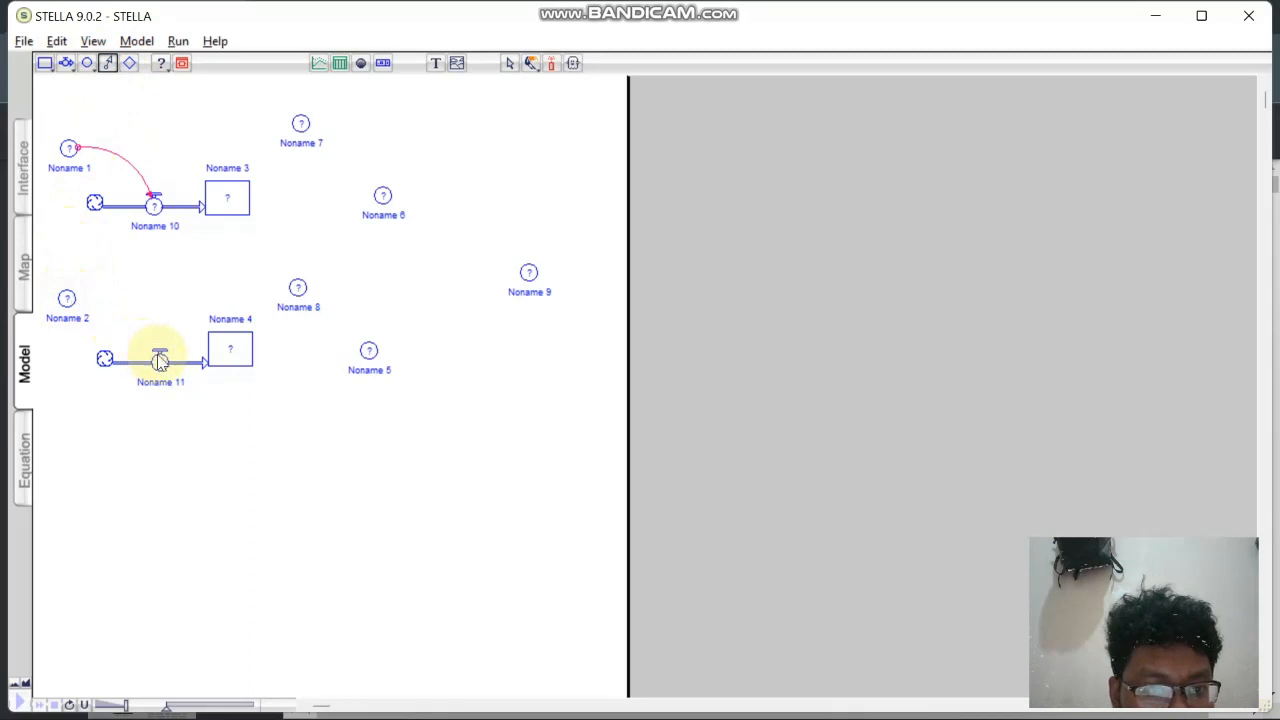
# Add feedback connectors from stocks Noname 3 and Noname 4 back to their own inflows.
pyautogui.click(110, 63)
pyautogui.moveTo(229, 205); pyautogui.dragTo(153, 204)
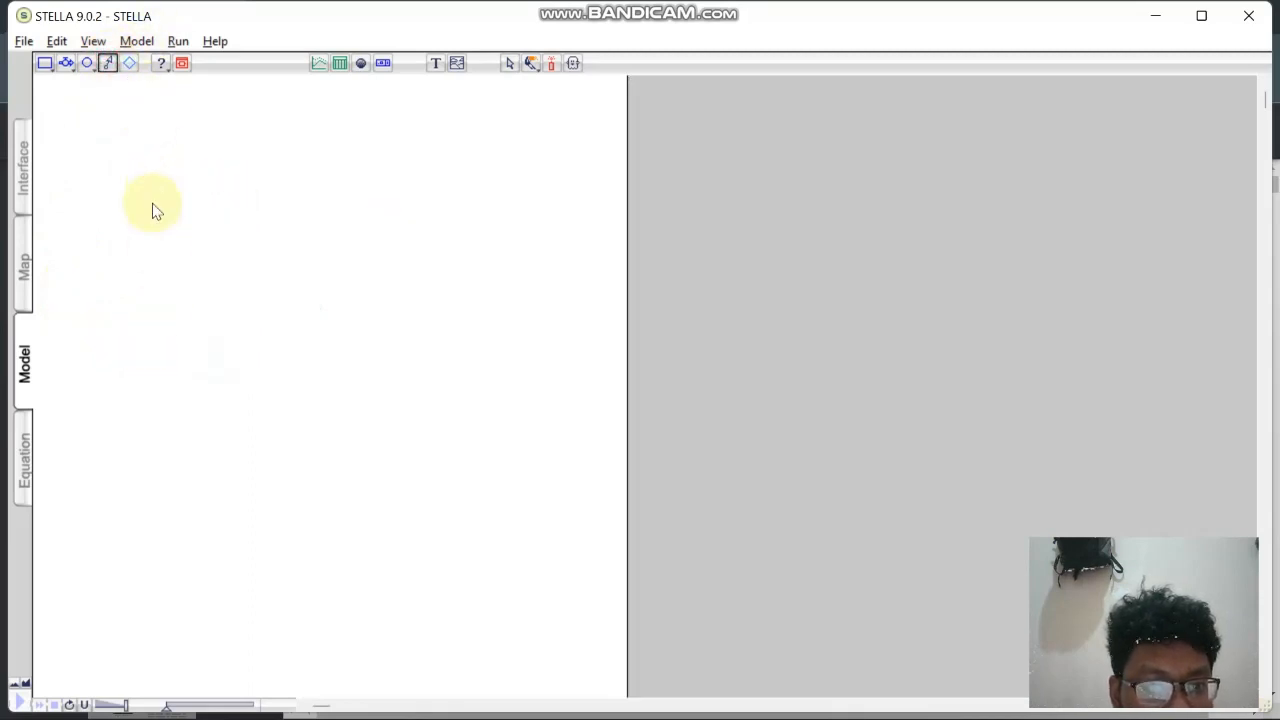
pyautogui.click(109, 63)
pyautogui.moveTo(233, 346); pyautogui.dragTo(160, 354)
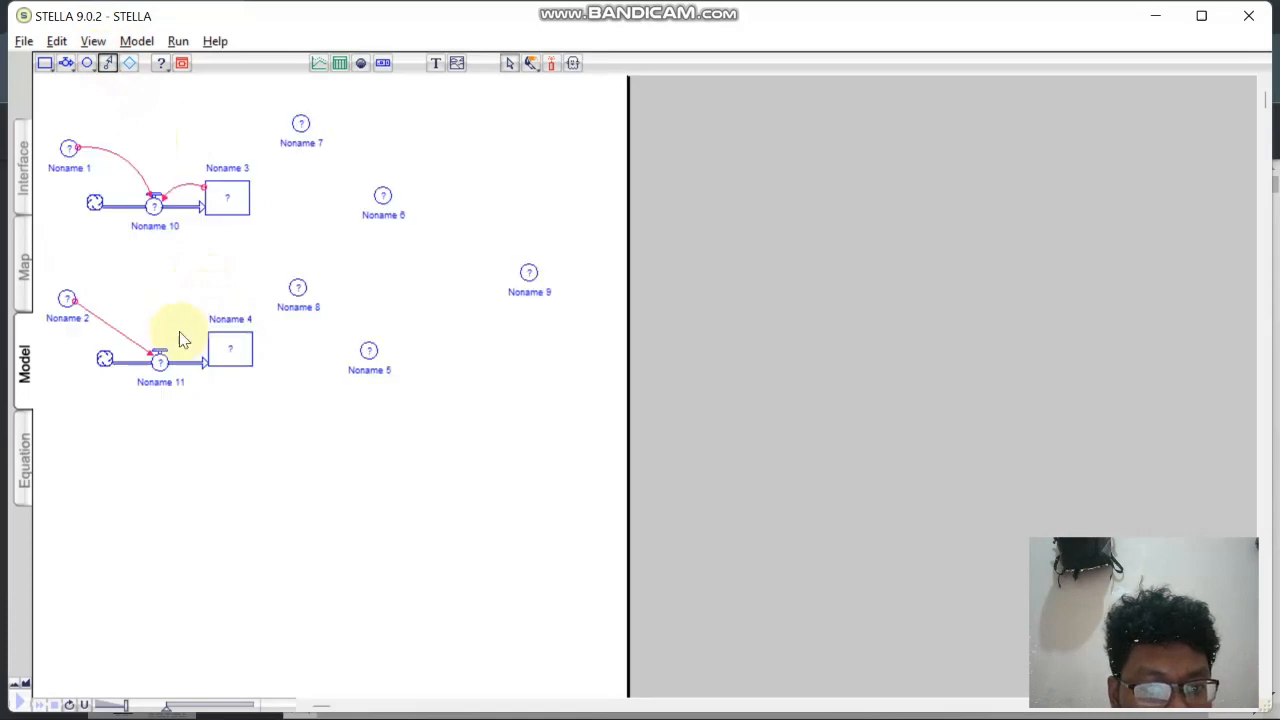
# Connect stock Noname 3 to converter Noname 6 and stock Noname 4 to converter Noname 5.
pyautogui.click(108, 63)
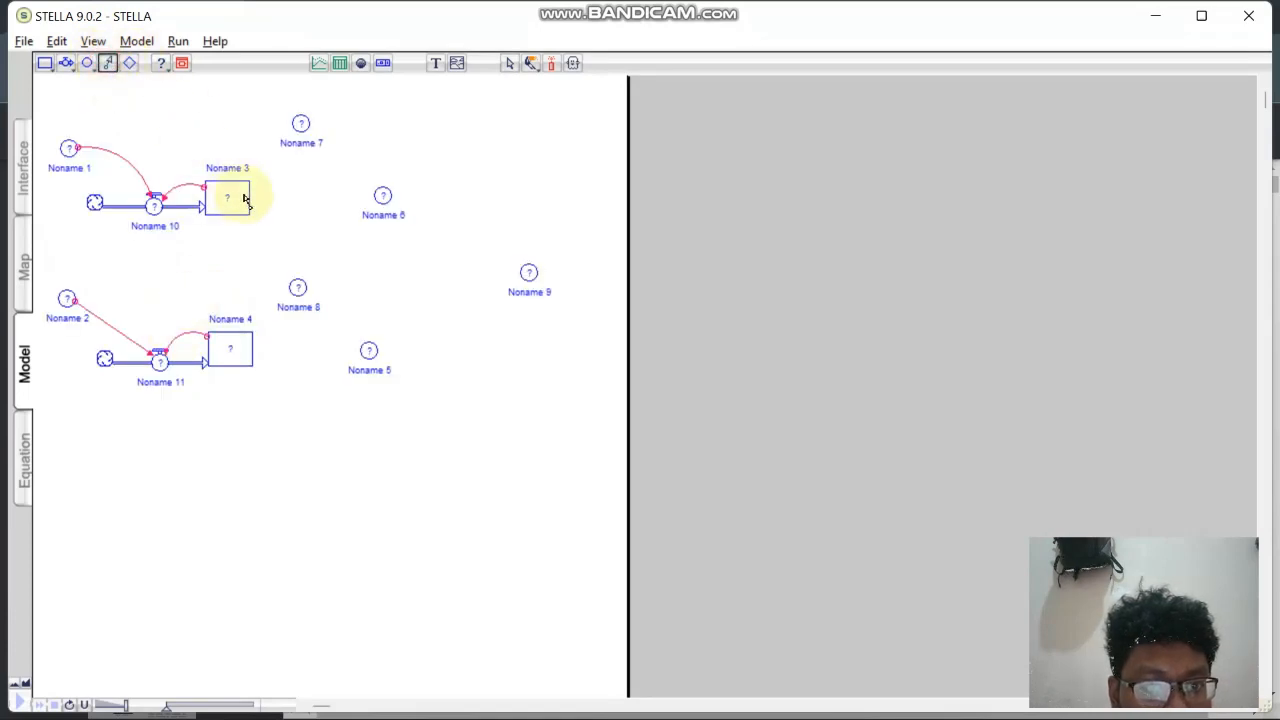
pyautogui.moveTo(243, 200); pyautogui.dragTo(381, 195)
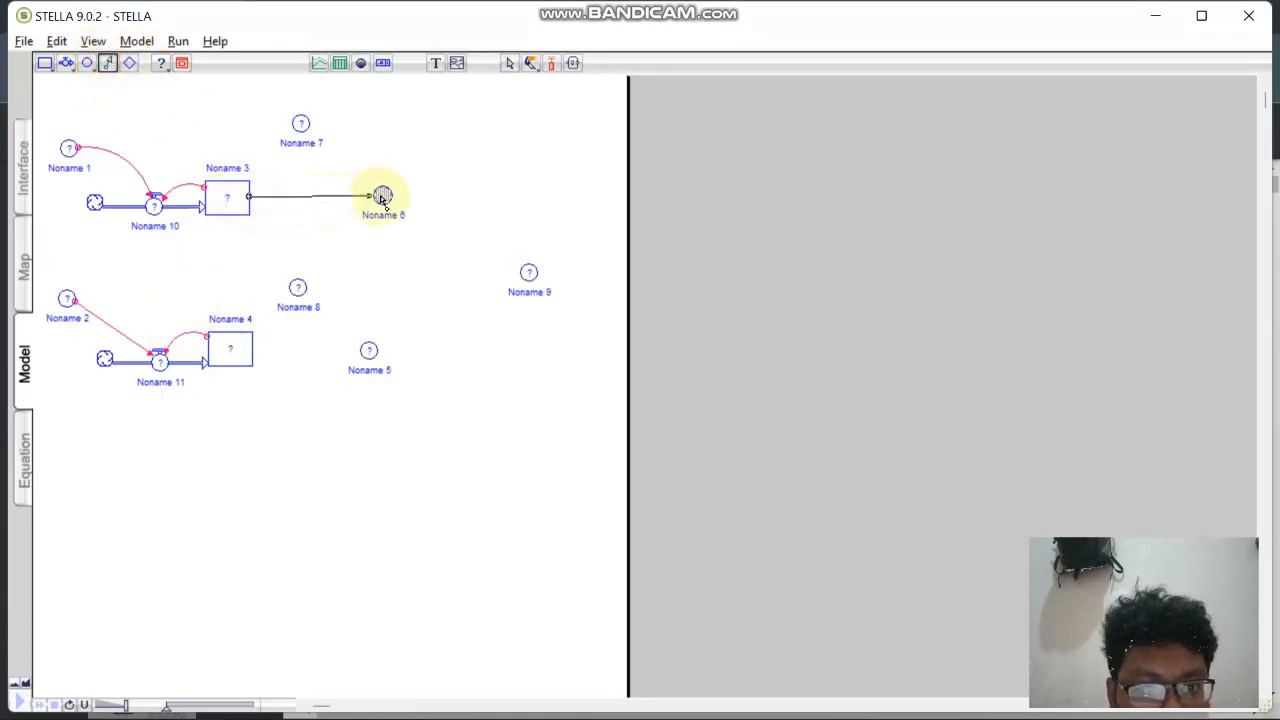
pyautogui.click(110, 65)
pyautogui.moveTo(234, 345); pyautogui.dragTo(372, 358)
pyautogui.click(108, 63)
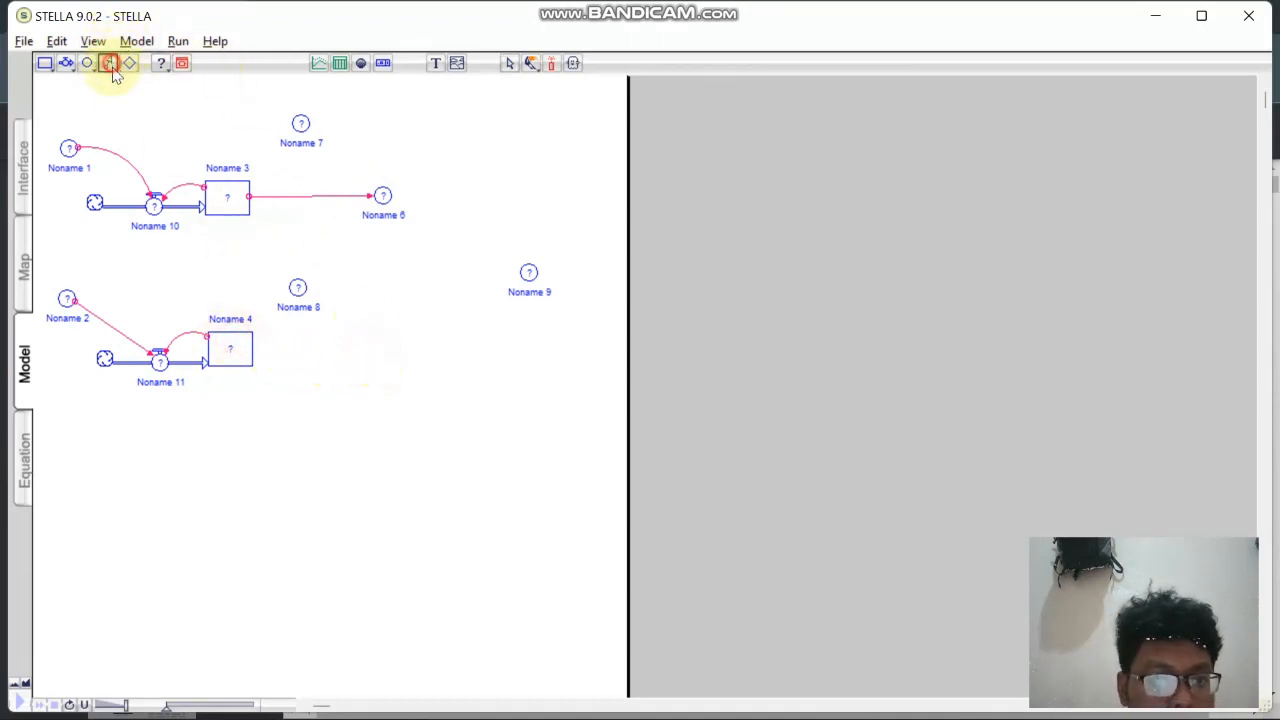
pyautogui.moveTo(248, 347); pyautogui.dragTo(368, 350)
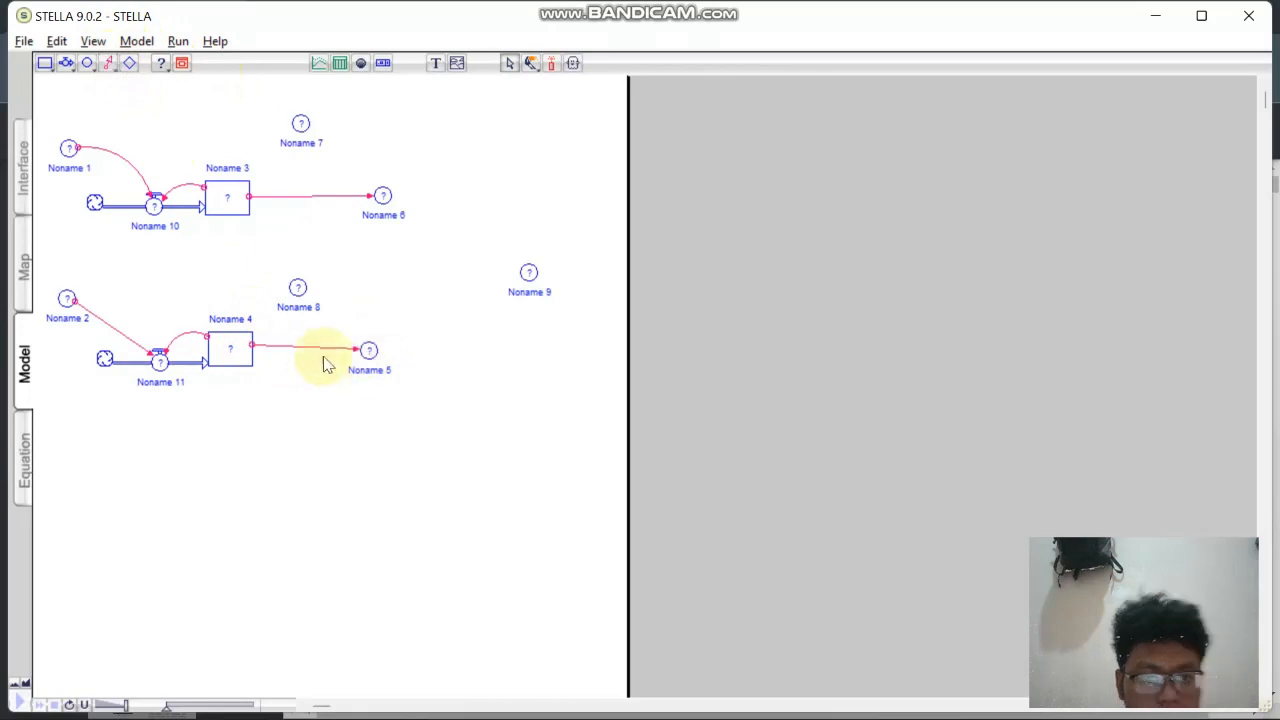
# Connect converter Noname 7 to converter Noname 6 and converter Noname 8 to converter Noname 5.
pyautogui.click(108, 63)
pyautogui.moveTo(301, 125); pyautogui.dragTo(383, 192)
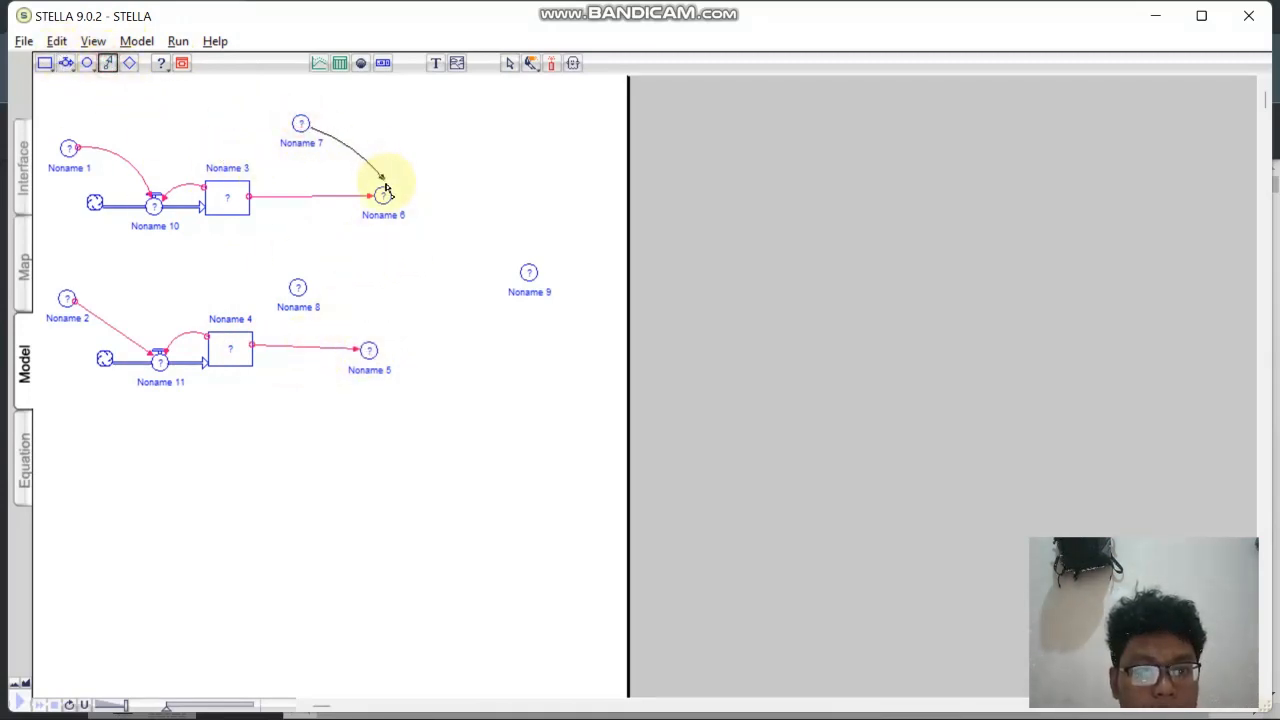
pyautogui.click(108, 63)
pyautogui.moveTo(298, 288); pyautogui.dragTo(370, 351)
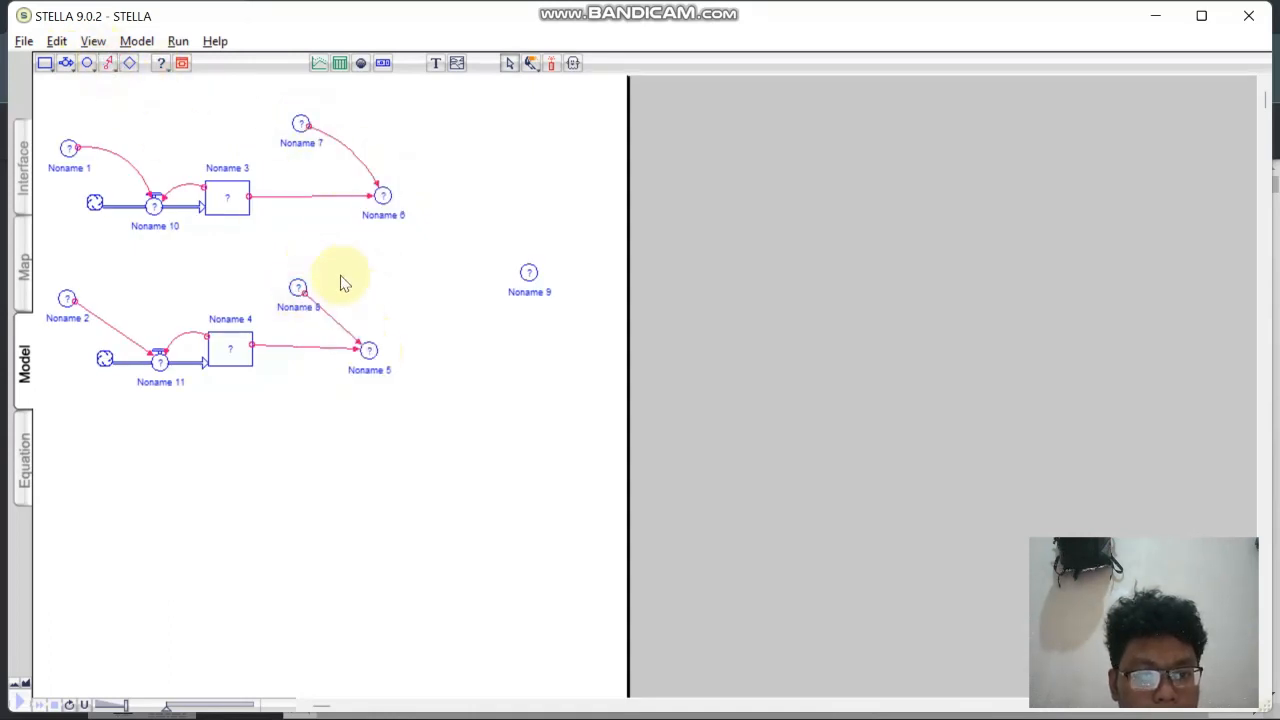
# Link converters Noname 6 and Noname 5 to the far-right converter Noname 9.
pyautogui.click(108, 63)
pyautogui.moveTo(385, 196); pyautogui.dragTo(528, 272)
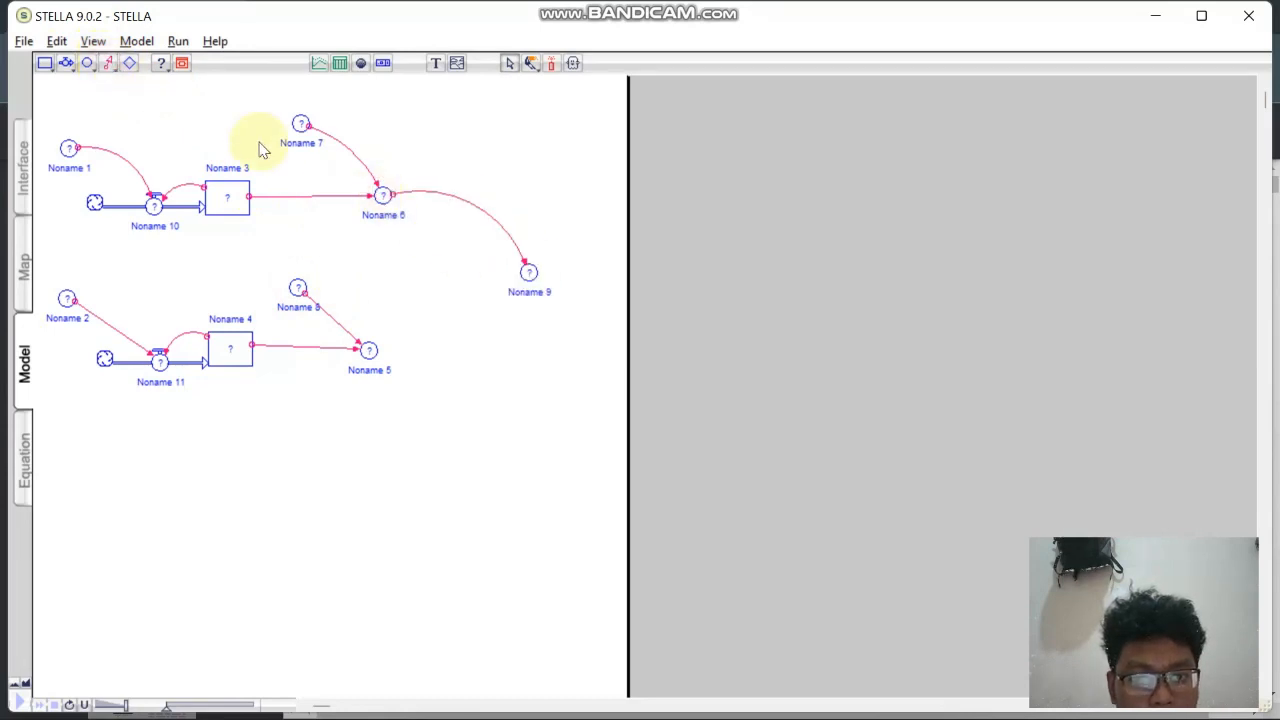
pyautogui.click(109, 64)
pyautogui.moveTo(368, 350); pyautogui.dragTo(528, 272)
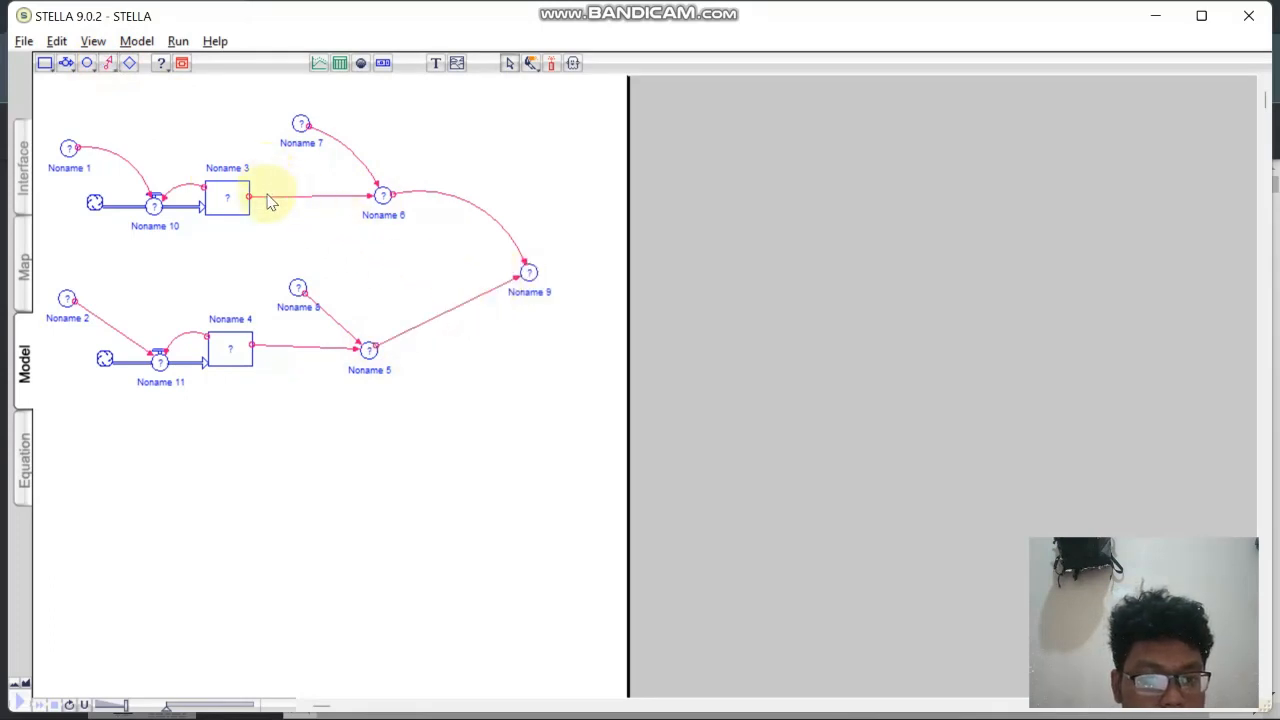
# Rename the converter Noname 1 as LAJU PERTUMBUHAN PENDUDUK KOTA.
pyautogui.click(86, 172)
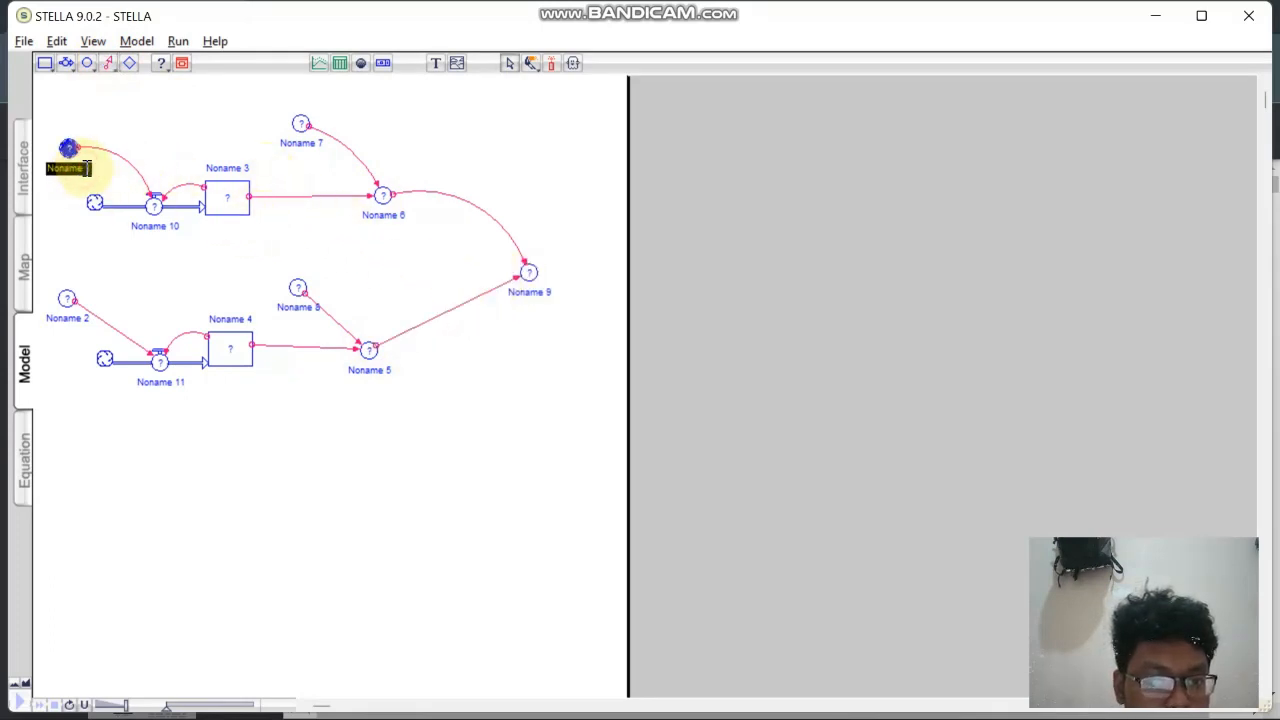
pyautogui.moveTo(86, 168); pyautogui.dragTo(54, 170)
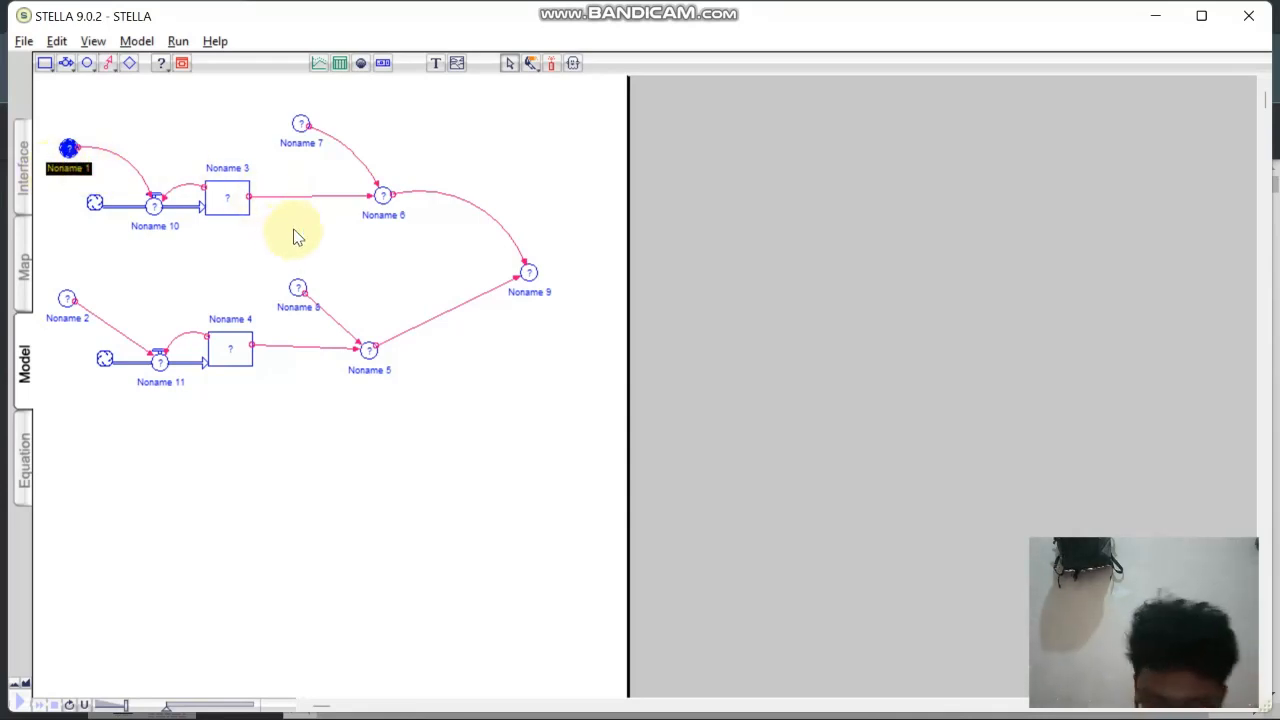
pyautogui.write('LAJU')
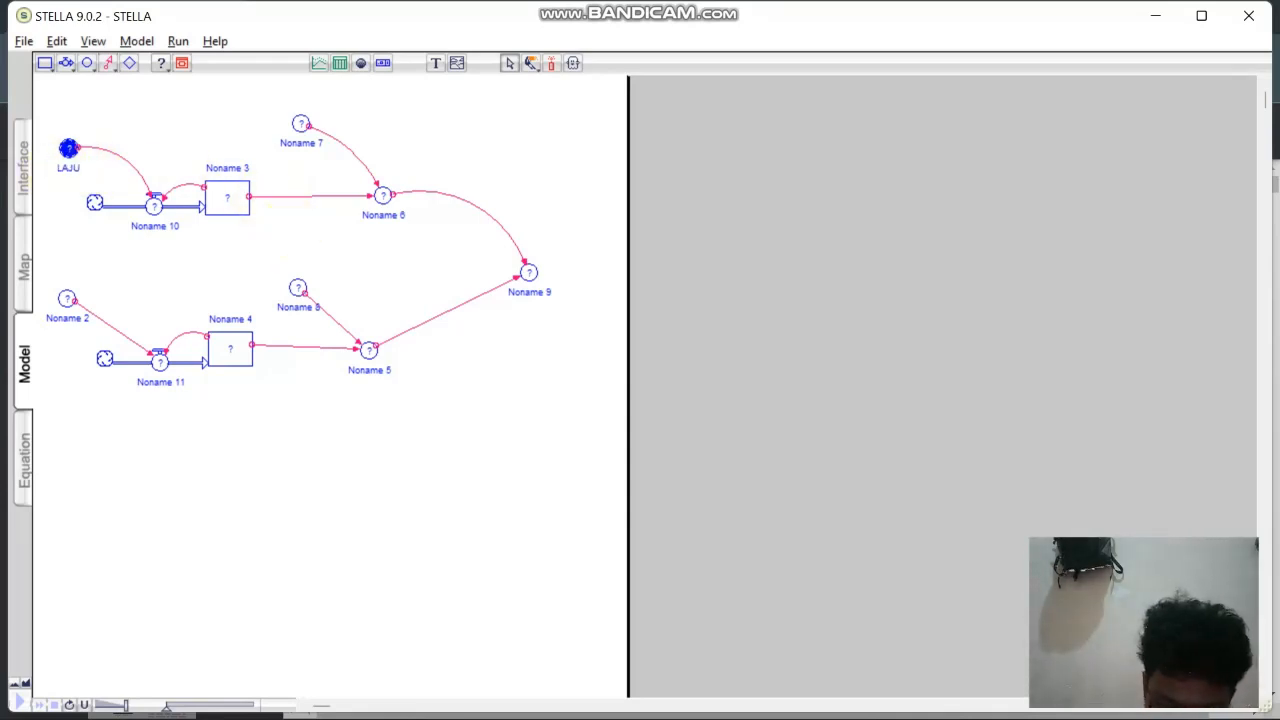
pyautogui.write(' PERTUMB')
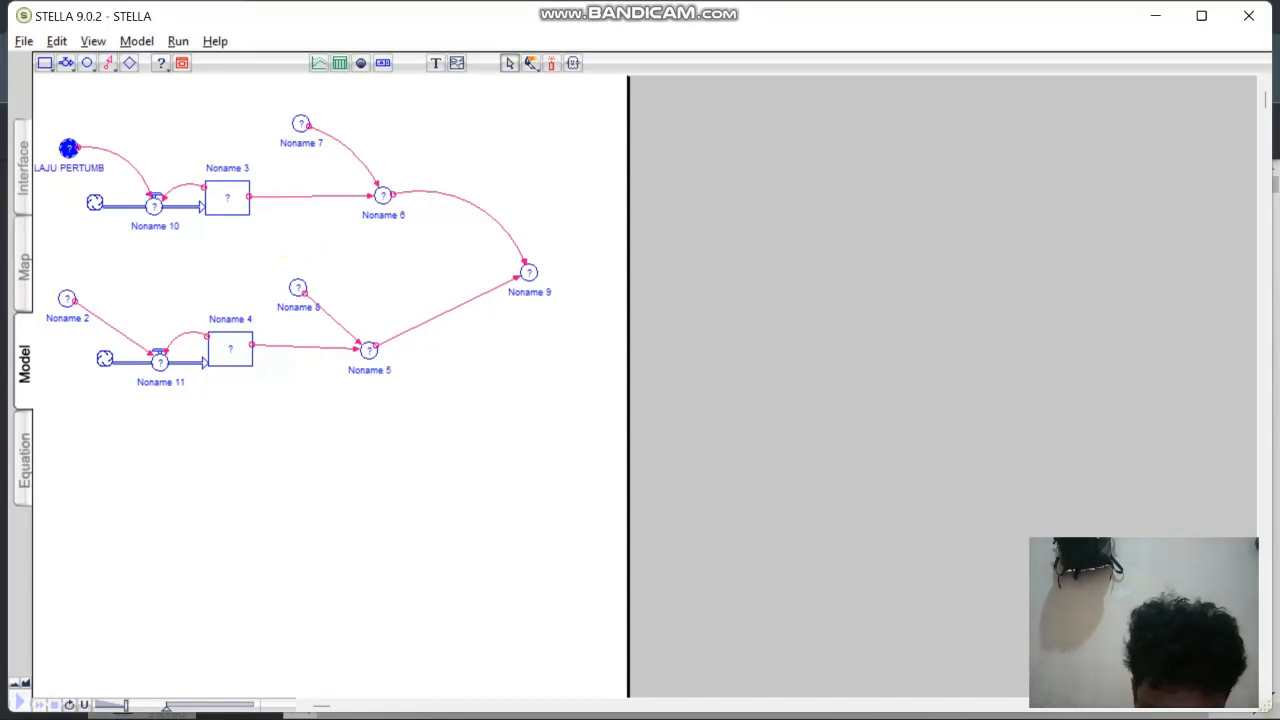
pyautogui.write('UHAN')
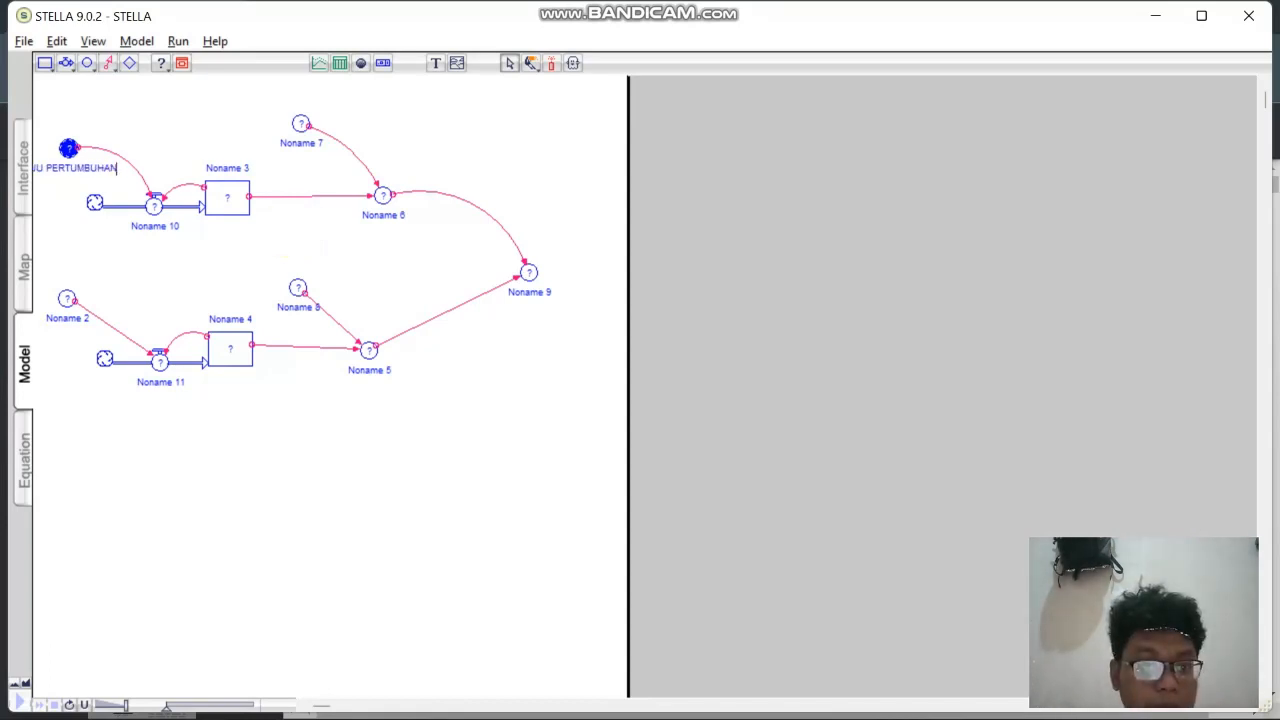
pyautogui.write(' PENDUDUK')
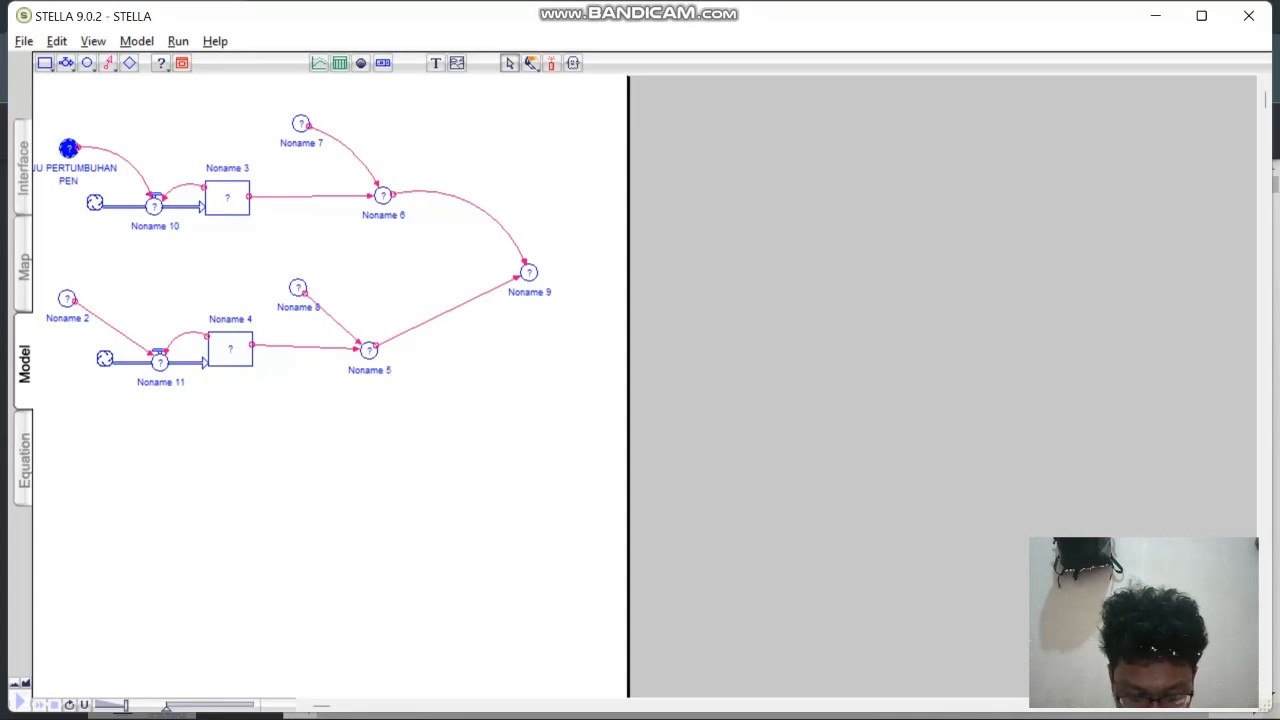
pyautogui.click(186, 284)
pyautogui.click(88, 172)
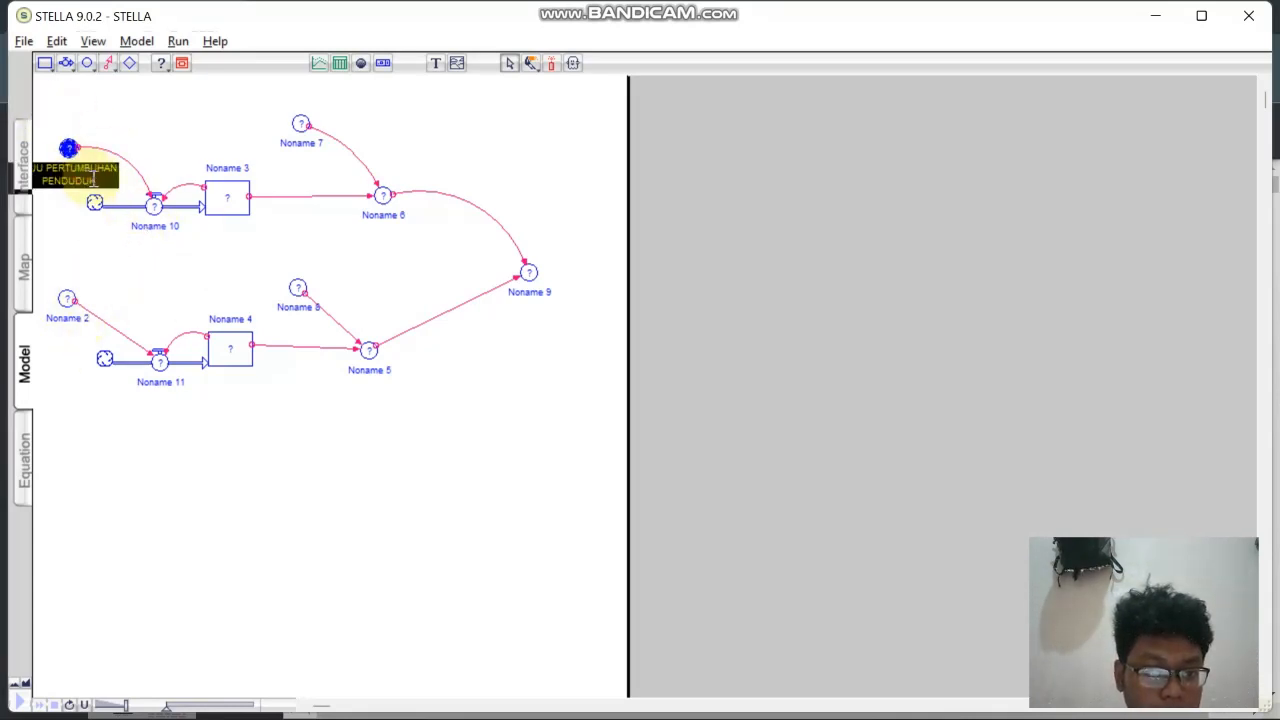
pyautogui.click(104, 184)
pyautogui.write('KOTA')
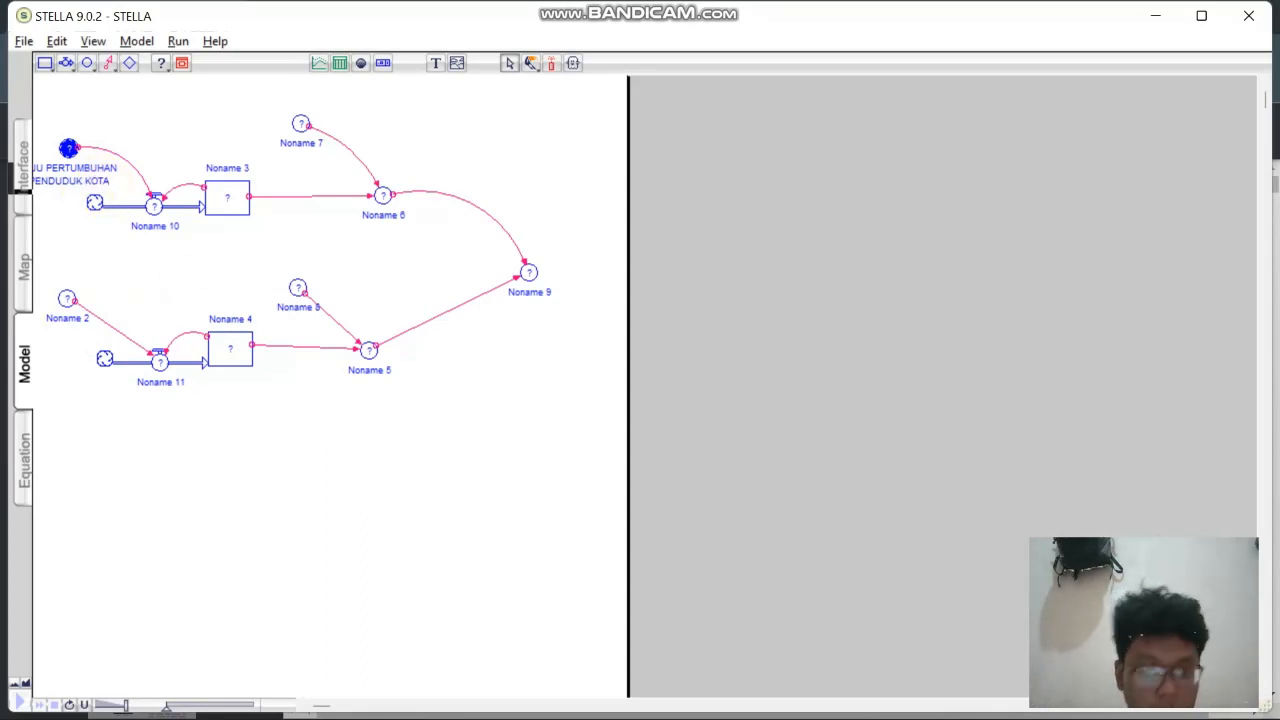
# Rename the converter Noname 2 as LAJU PERTUMBUHAN PENDUDUK DESA.
pyautogui.click(88, 319)
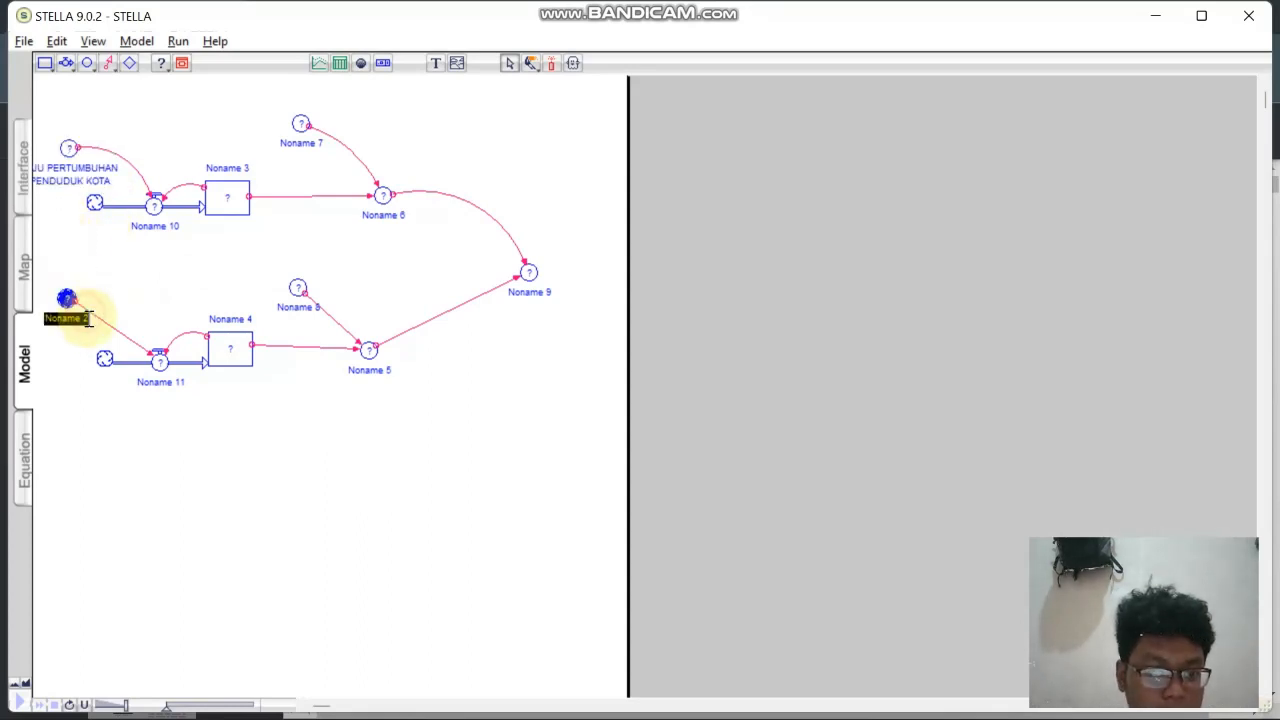
pyautogui.click(91, 320)
pyautogui.click(90, 319)
pyautogui.click(89, 319)
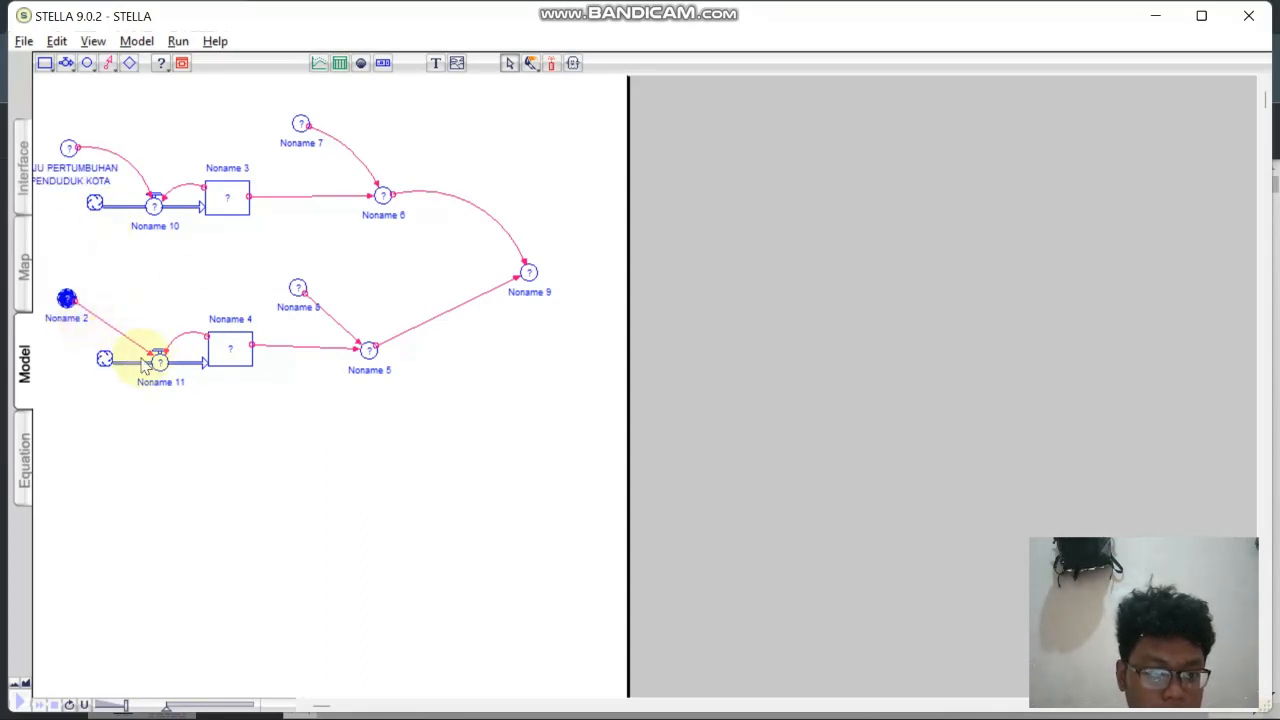
pyautogui.press('BackSpace')
pyautogui.press('BackSpace')
pyautogui.press('BackSpace')
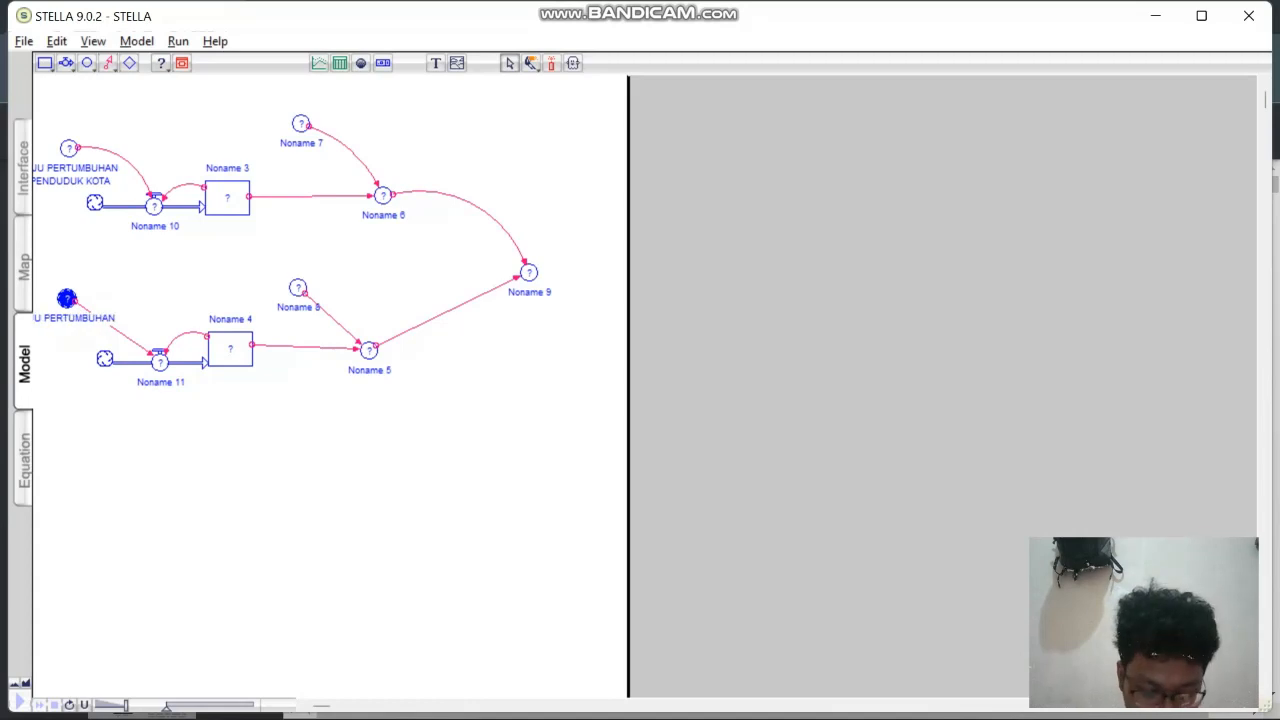
pyautogui.write('NDUDUK DEAS')
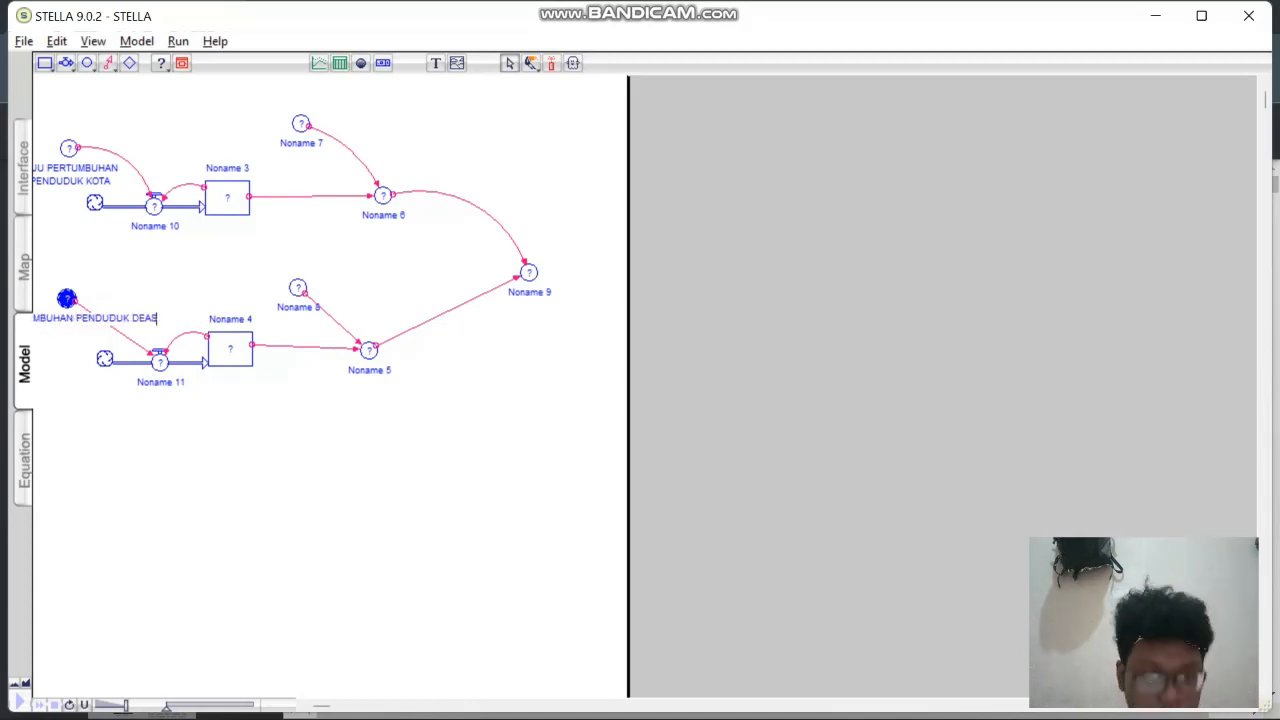
pyautogui.press('BackSpace')
pyautogui.press('BackSpace')
pyautogui.write('SA')
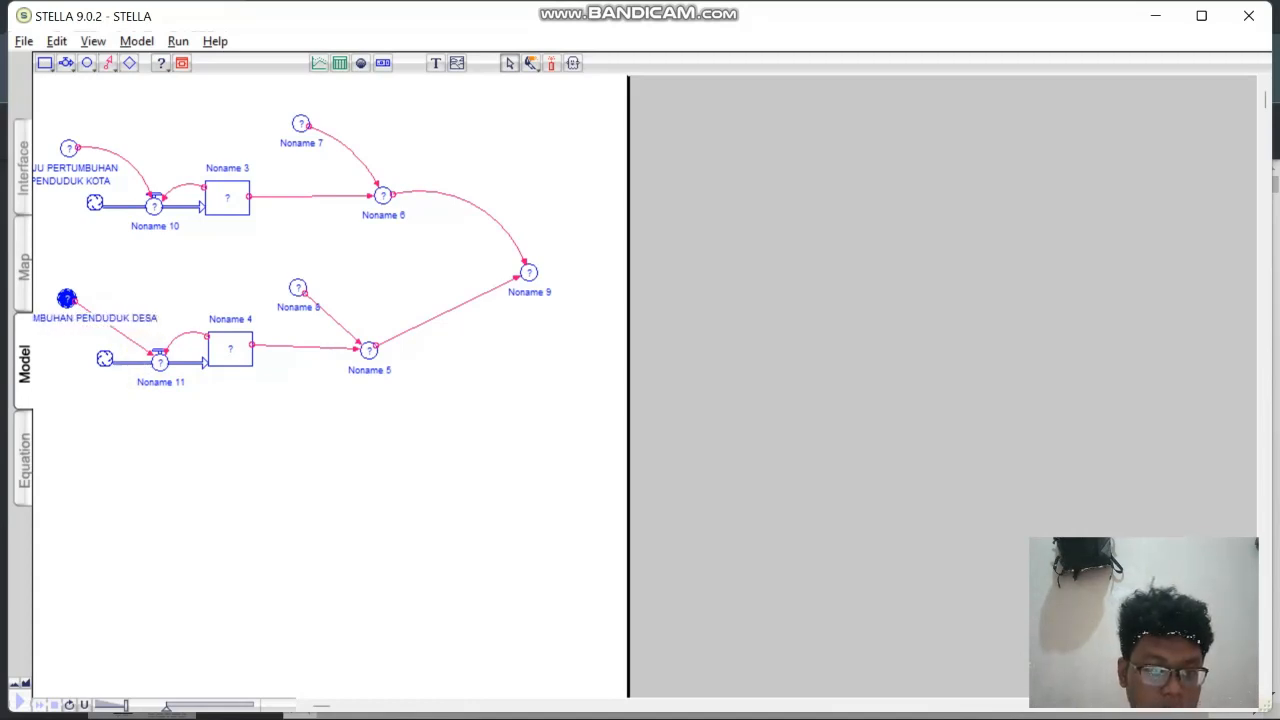
pyautogui.click(128, 414)
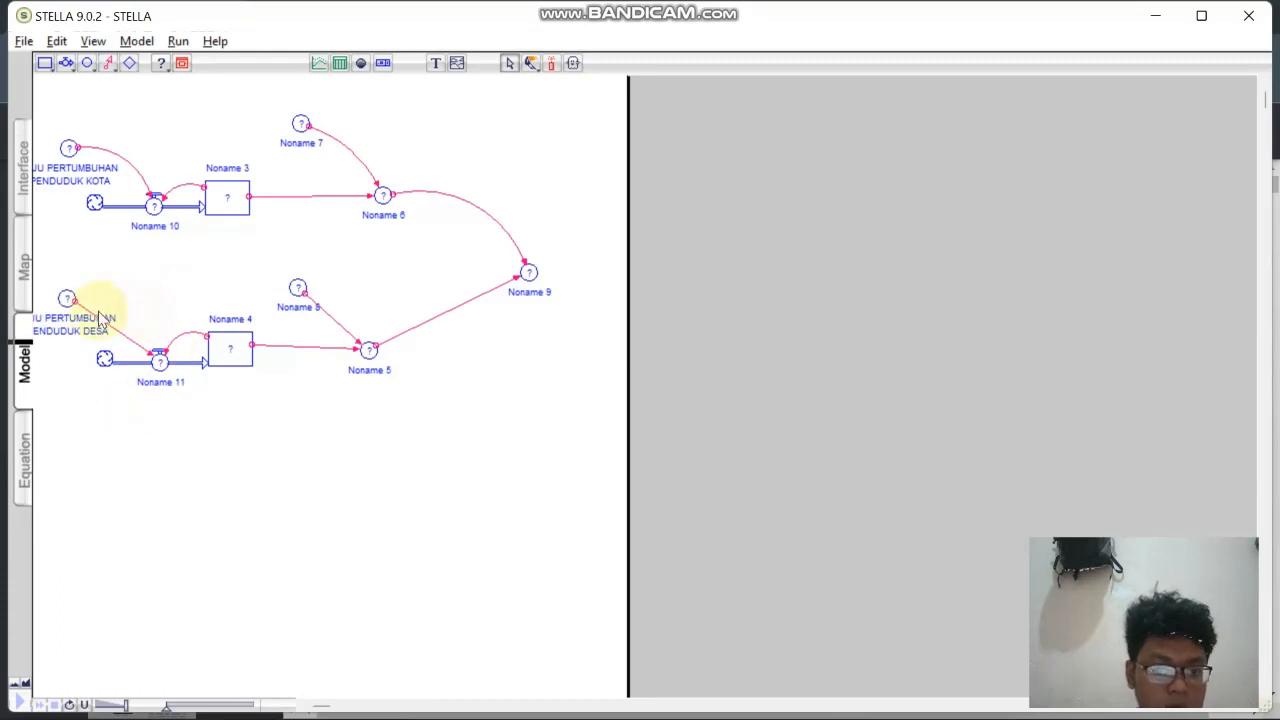
# Move both LAJU PERTUMBUHAN PENDUDUK converters to the right, away from the canvas edge, so their full labels fit.
pyautogui.moveTo(103, 305); pyautogui.dragTo(104, 304)
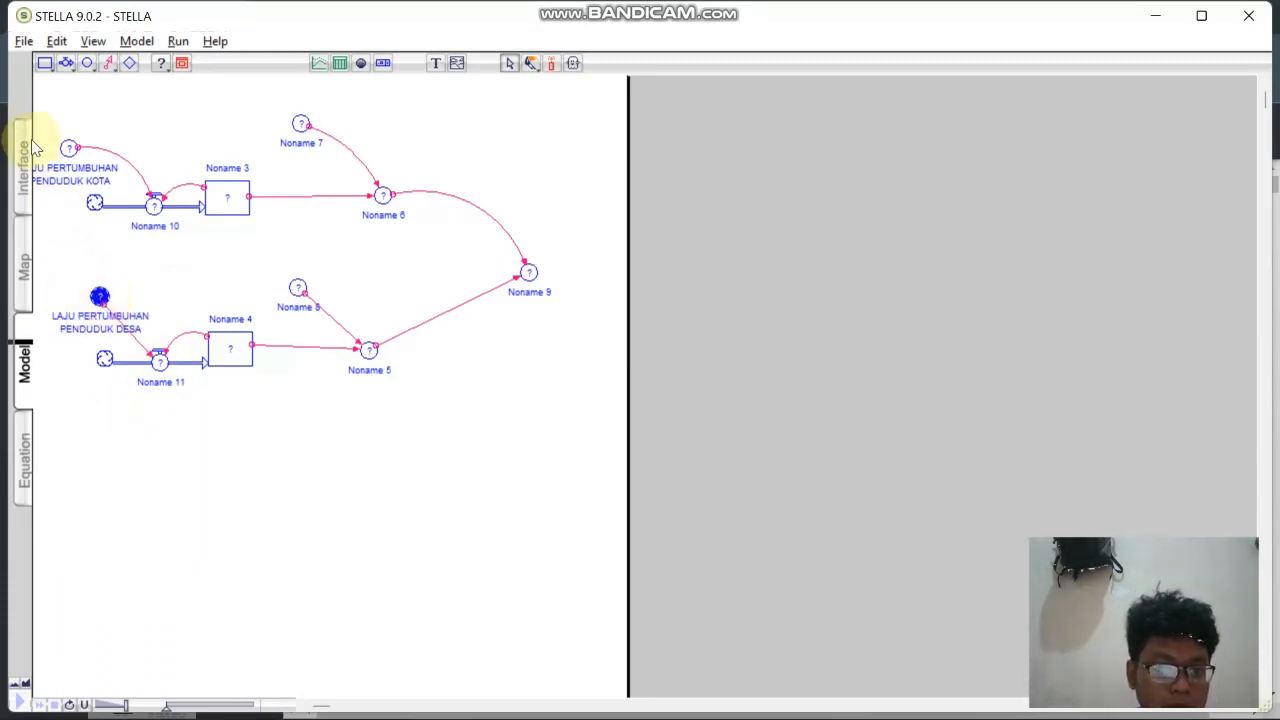
pyautogui.moveTo(64, 145); pyautogui.dragTo(92, 140)
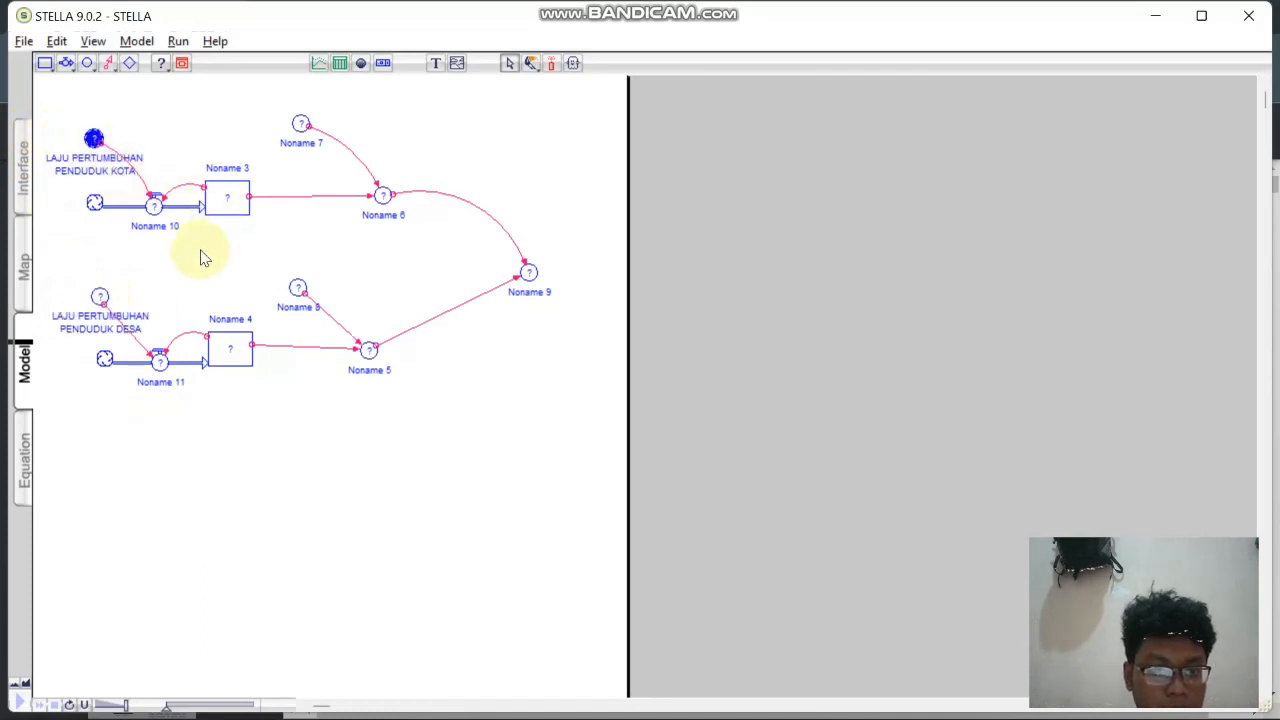
# Rename the upper inflow Noname 10 as PERKEMBANGAN PENDUDUK KOTA.
pyautogui.click(175, 381)
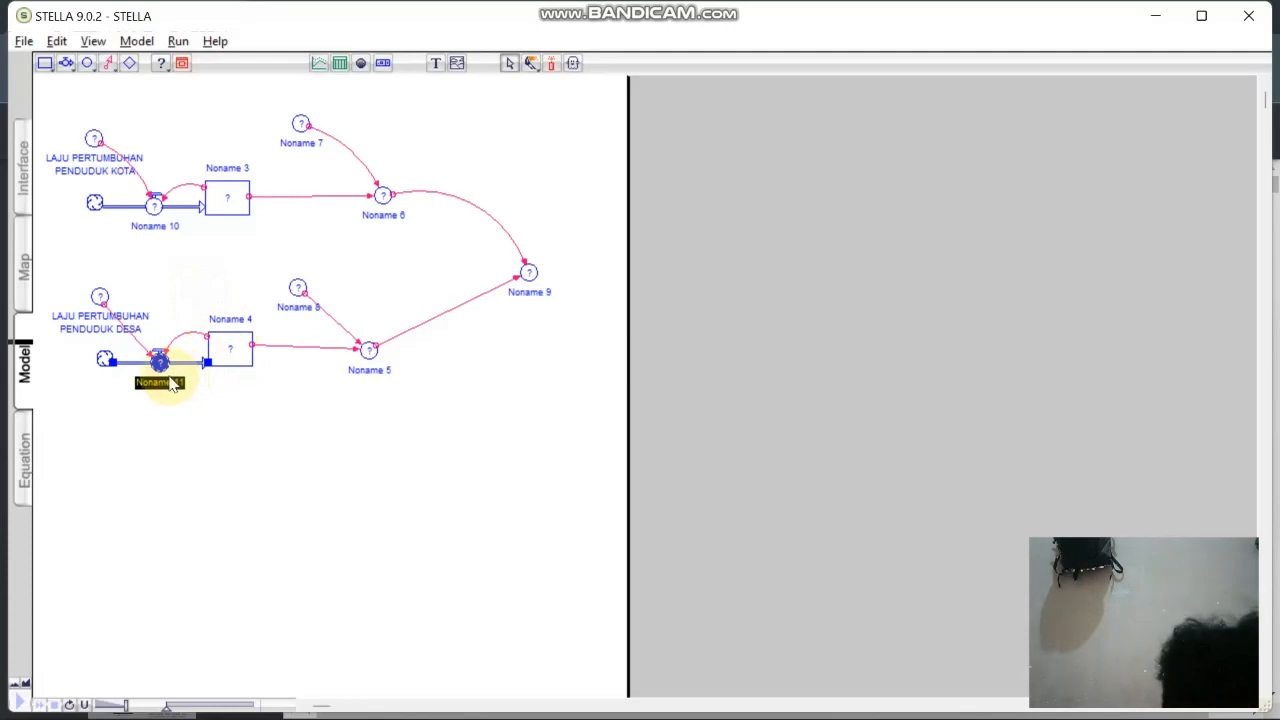
pyautogui.click(178, 229)
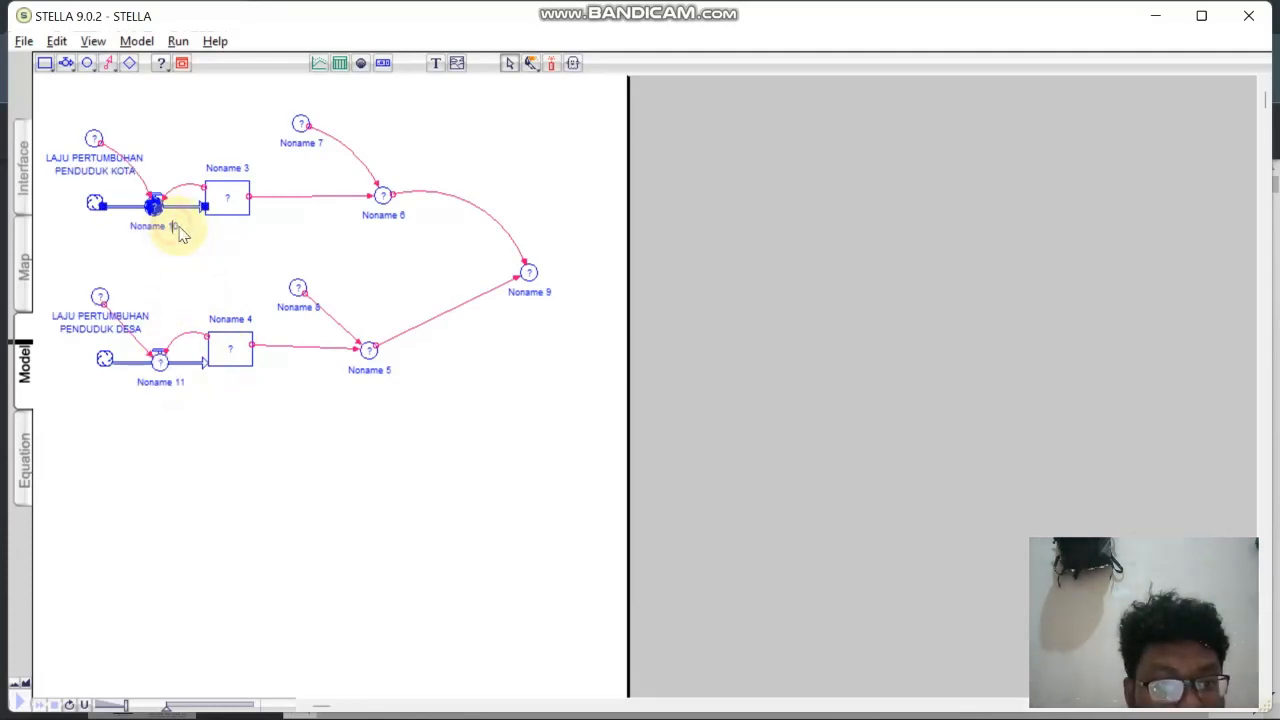
pyautogui.click(179, 228)
pyautogui.click(175, 226)
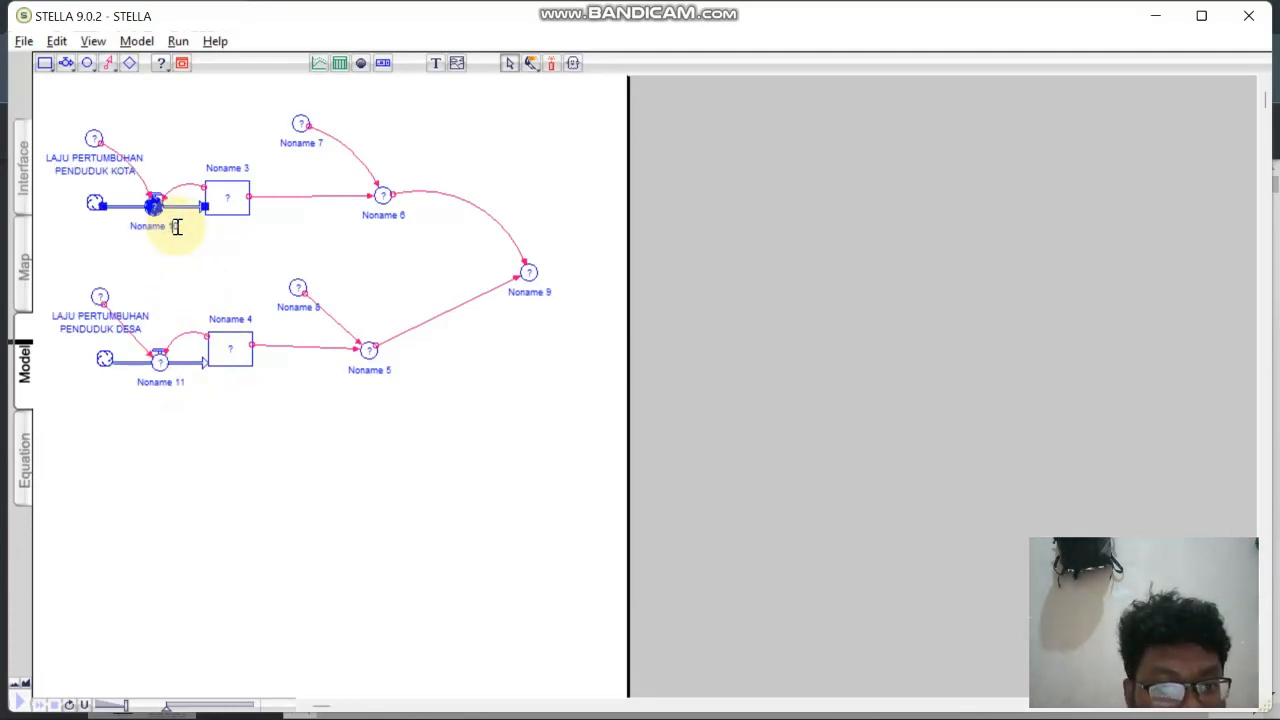
pyautogui.moveTo(176, 227); pyautogui.dragTo(139, 227)
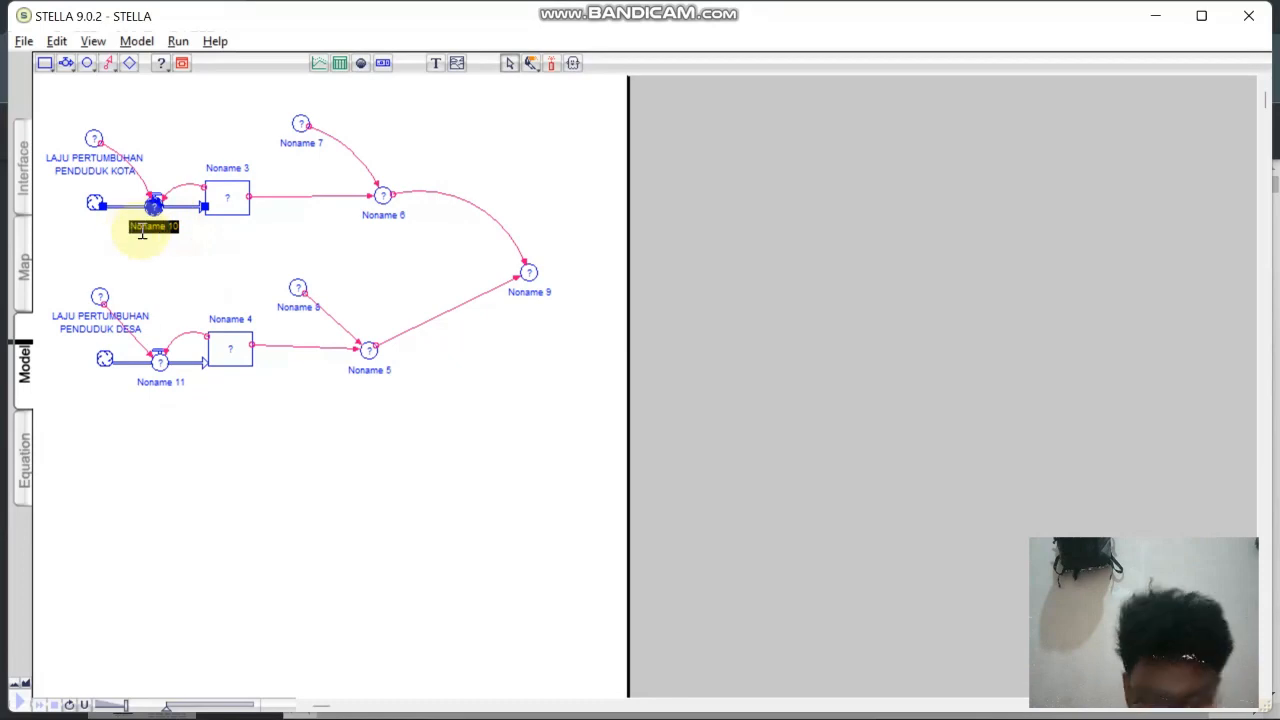
pyautogui.write('PERKEMBANG')
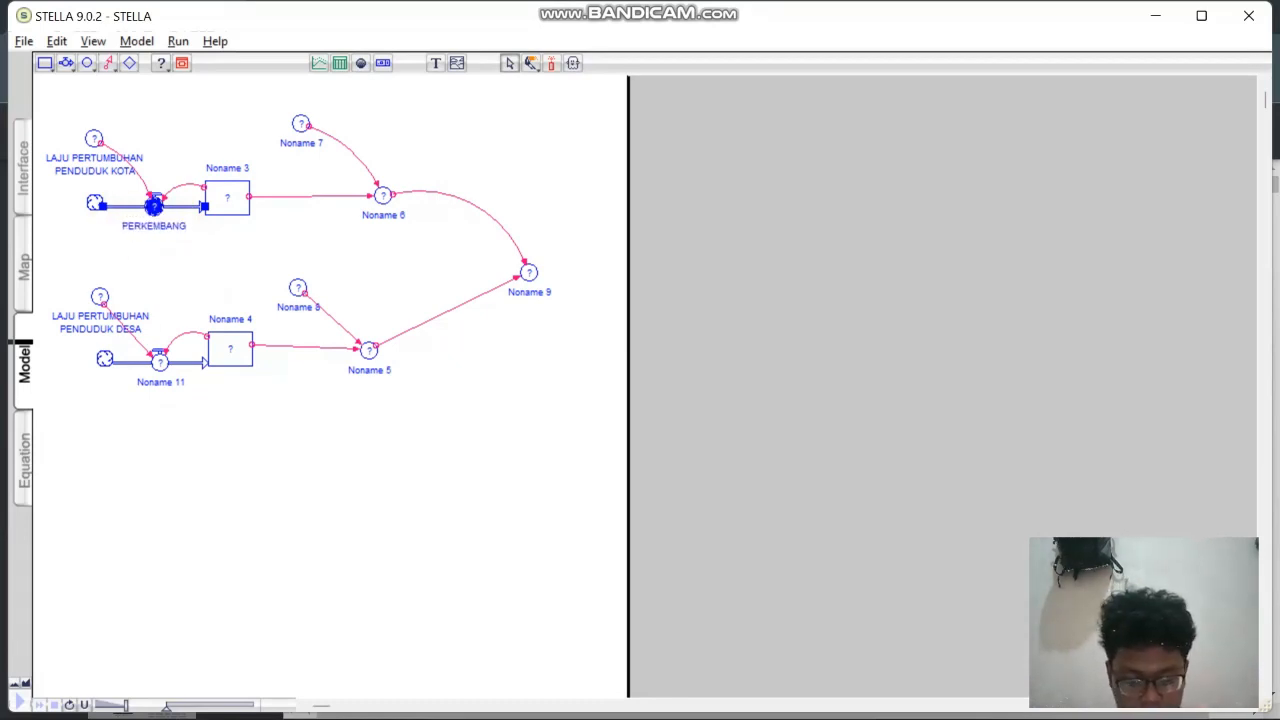
pyautogui.write('AN PENDUDUK')
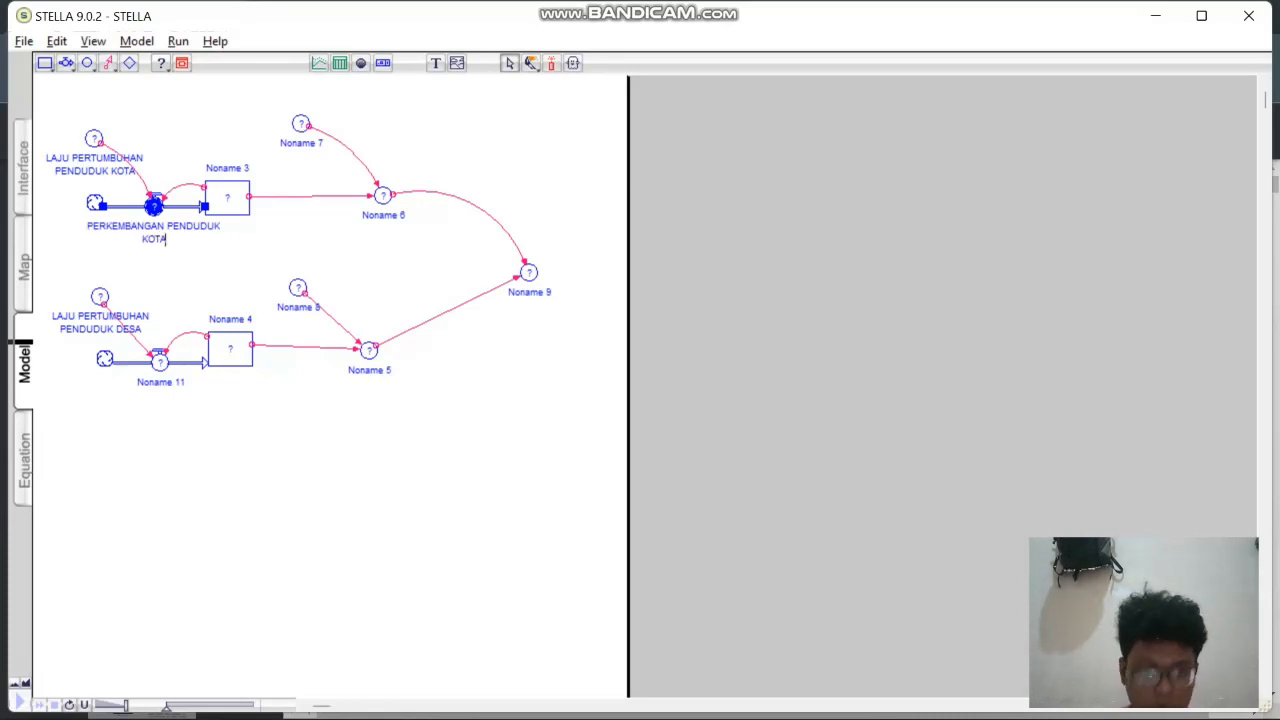
pyautogui.write(' KOTA')
# Rename the lower inflow Noname 11 as PERKEMBANGAN PENDUDUK DESA.
pyautogui.click(183, 385)
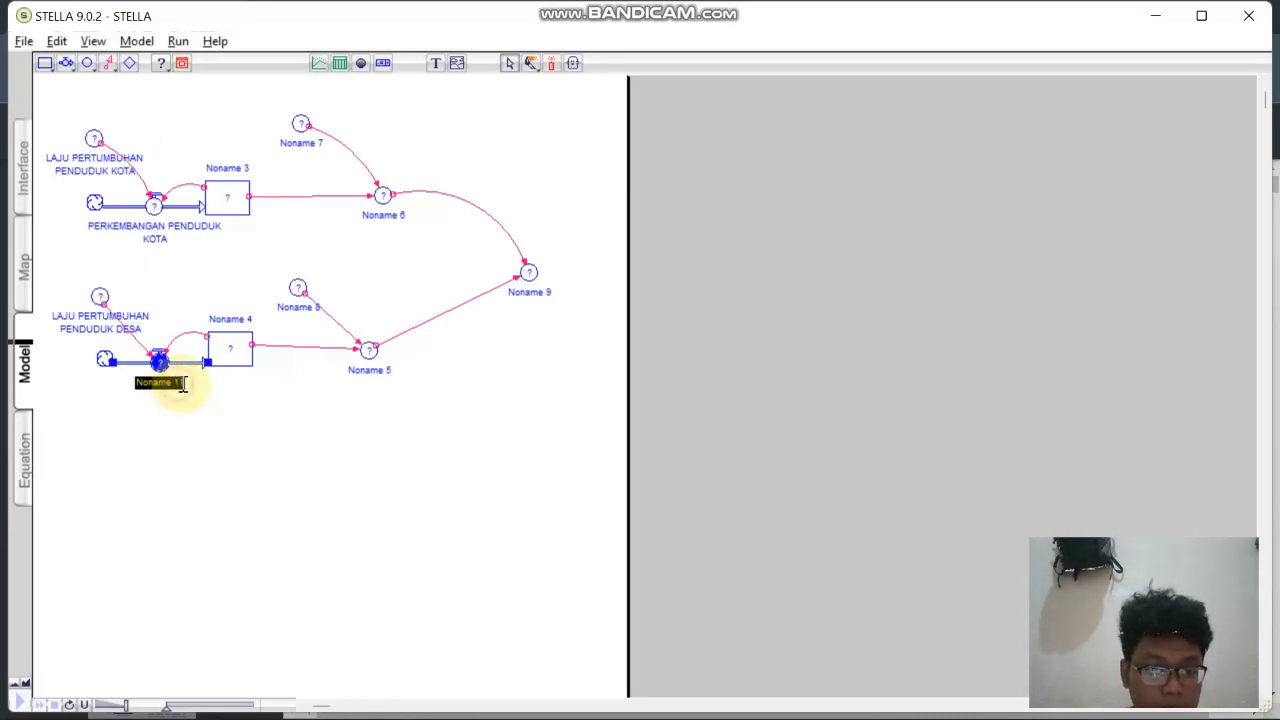
pyautogui.click(187, 389)
pyautogui.click(185, 391)
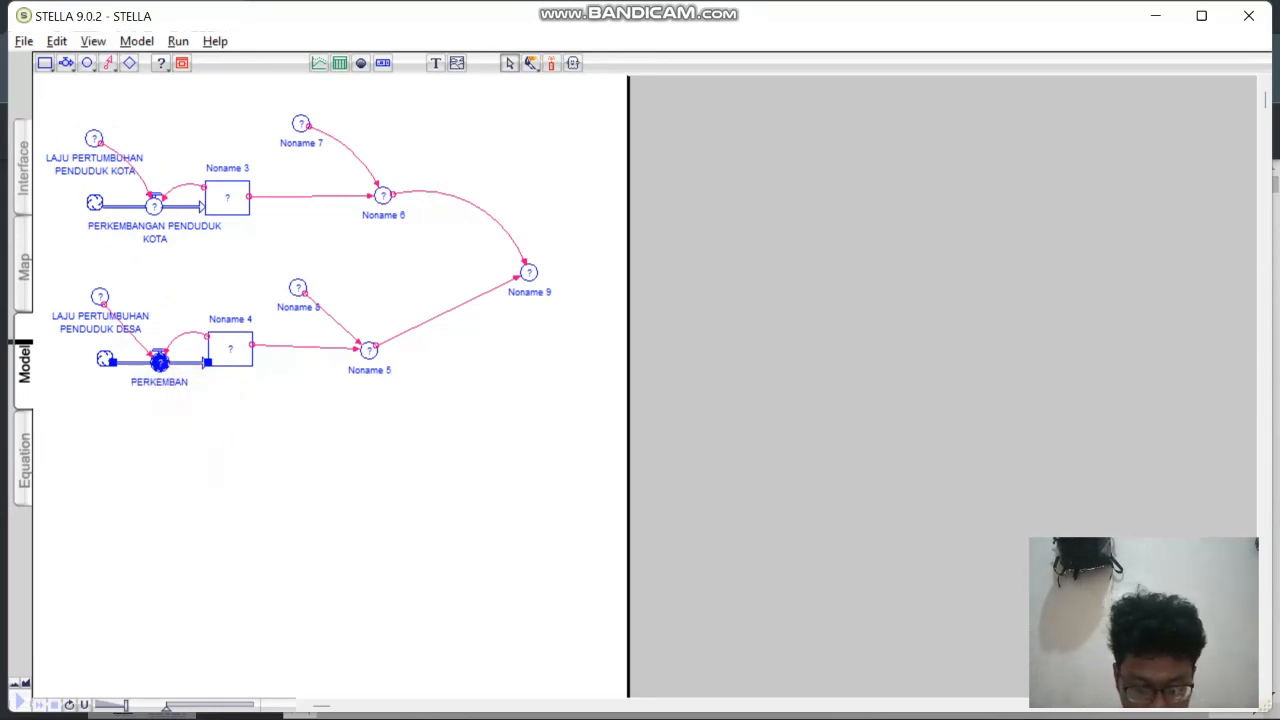
pyautogui.write('PERKEMBANGAN PENDUDUK DESA')
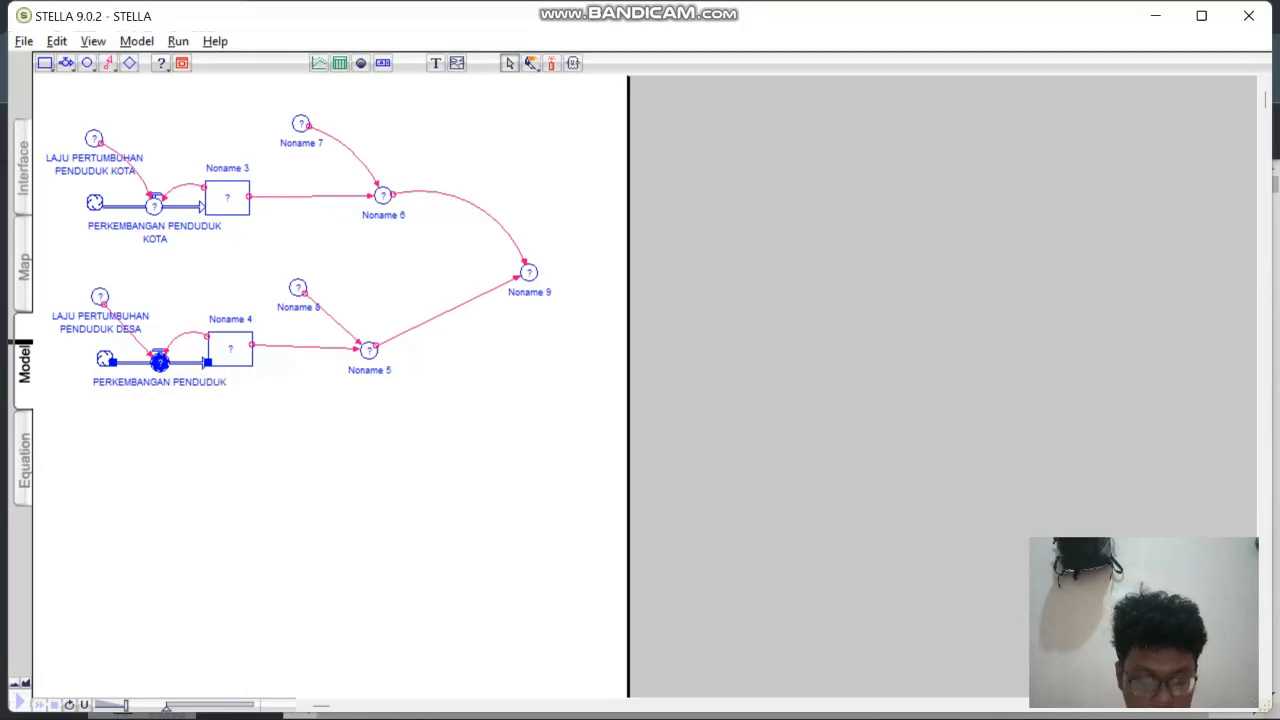
pyautogui.click(282, 467)
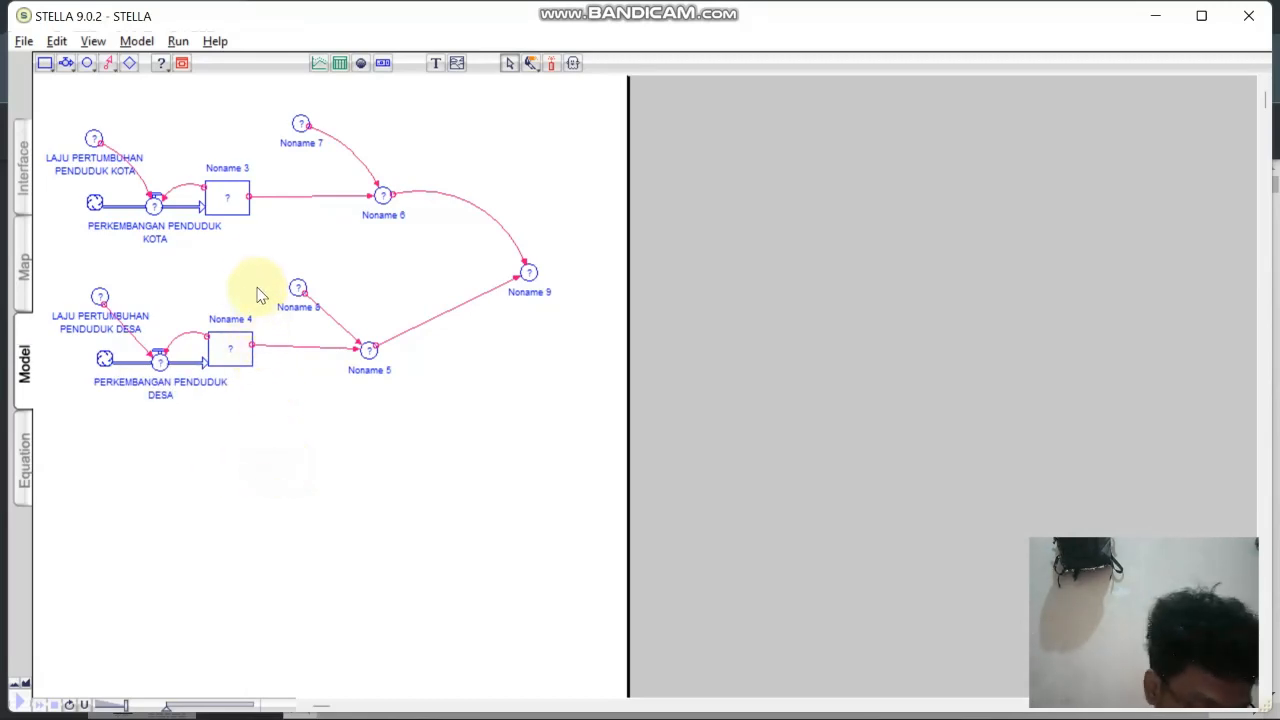
# Rename the upper stock Noname 3 as POPULASI PENDUDUK KOTA, with KOTA on a second line.
pyautogui.click(235, 165)
pyautogui.click(243, 166)
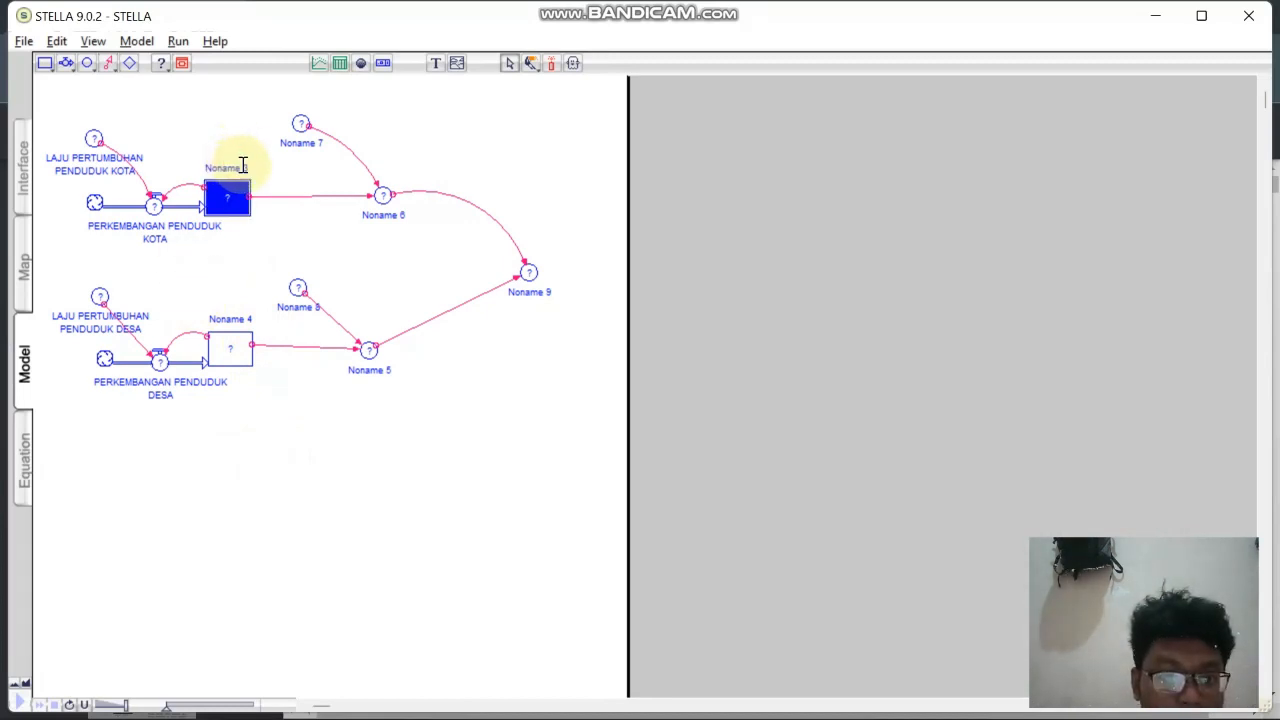
pyautogui.moveTo(247, 167); pyautogui.dragTo(211, 166)
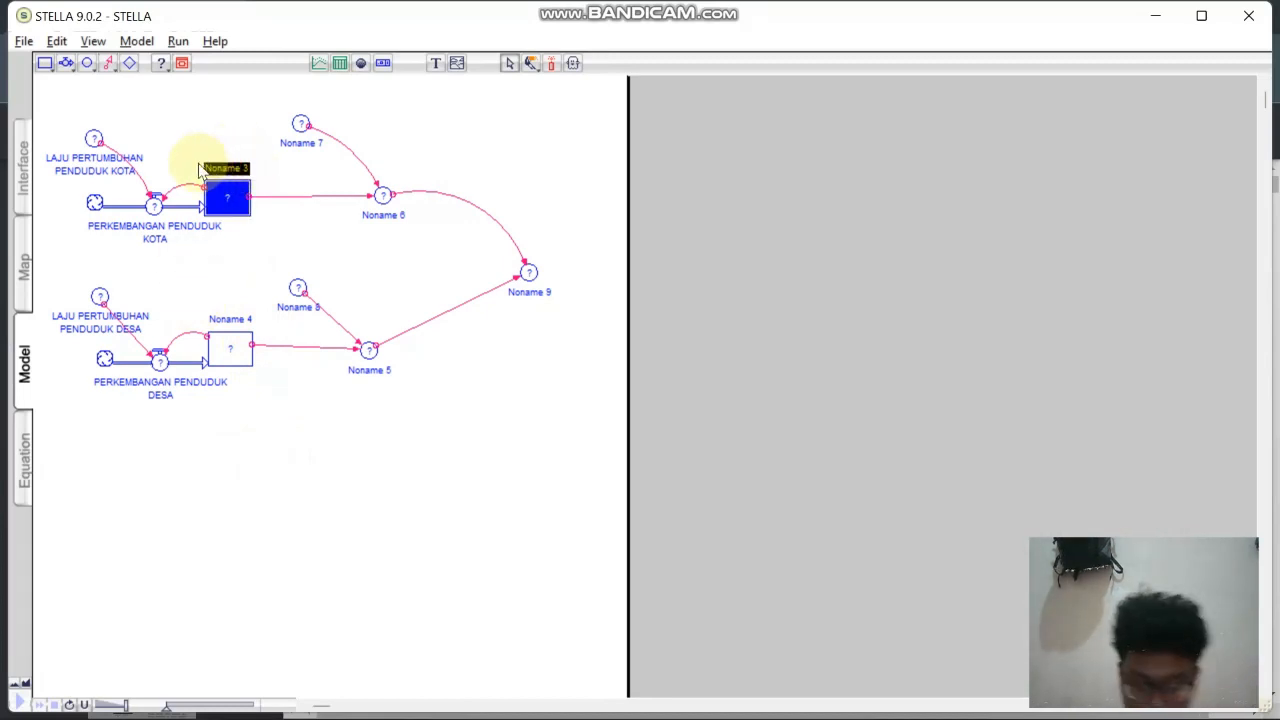
pyautogui.write('POPULASI PENDUDUK')
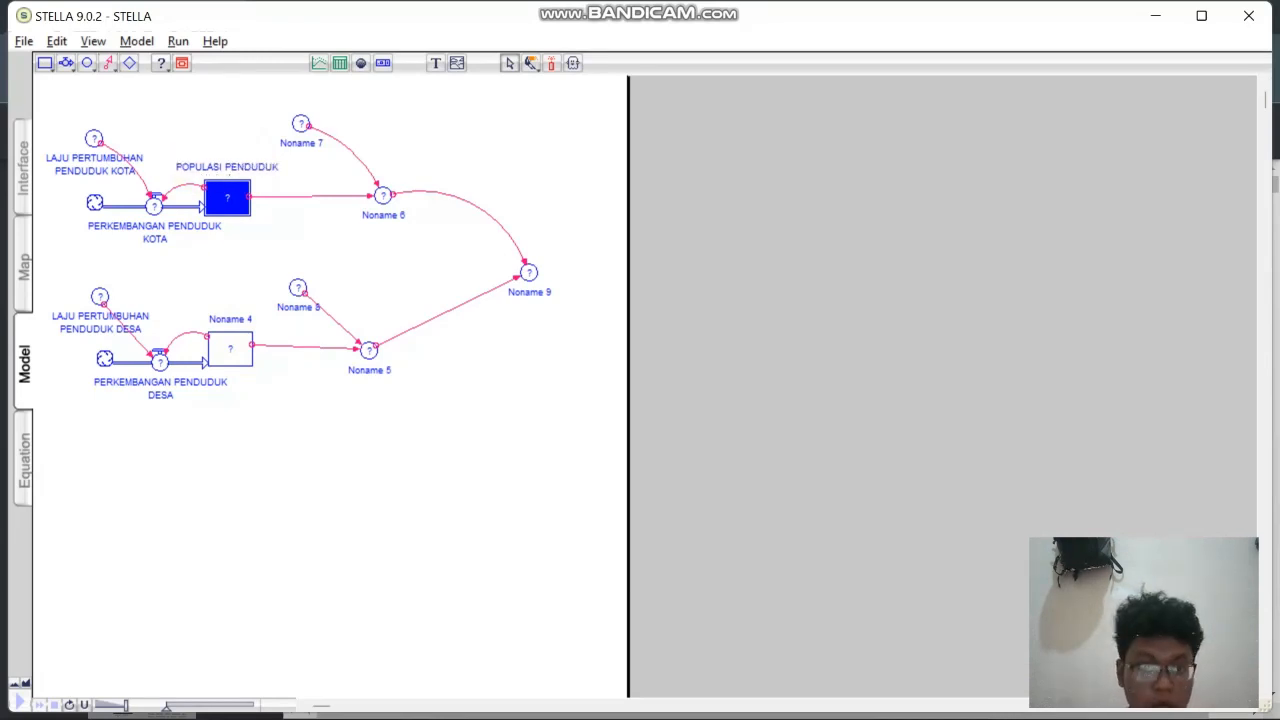
pyautogui.press('Return')
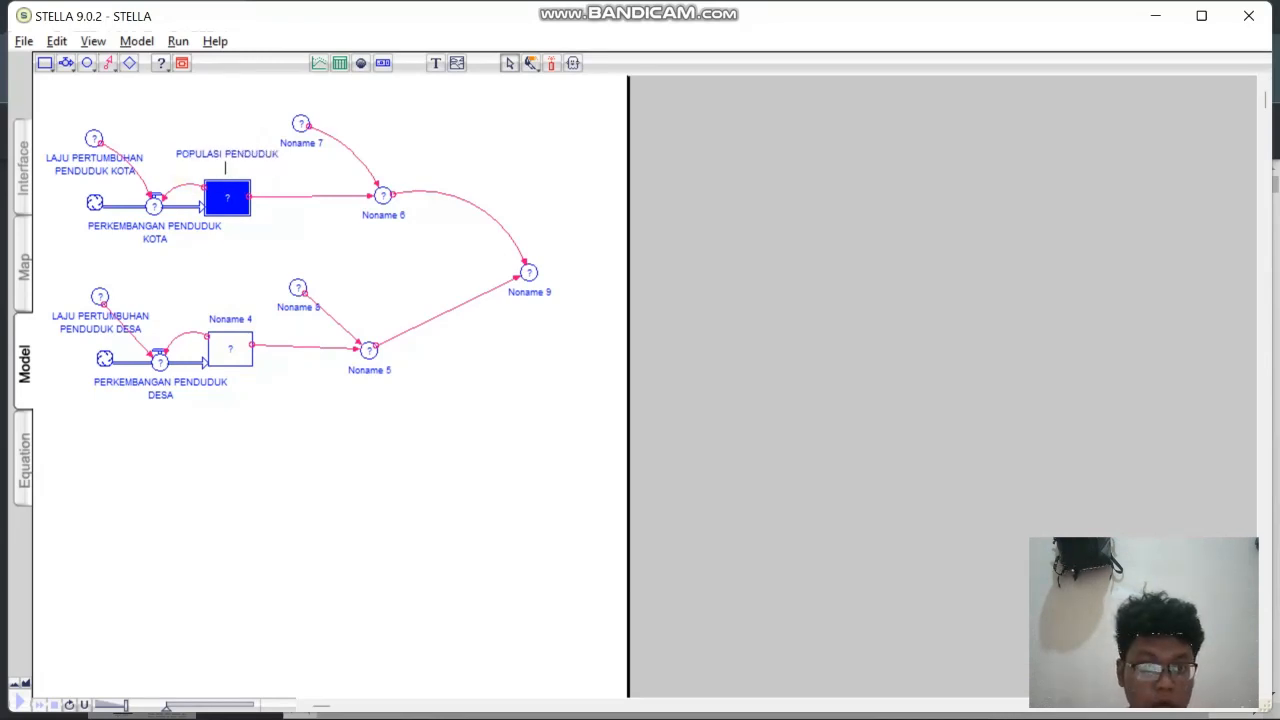
pyautogui.write('KOTA')
pyautogui.click(224, 280)
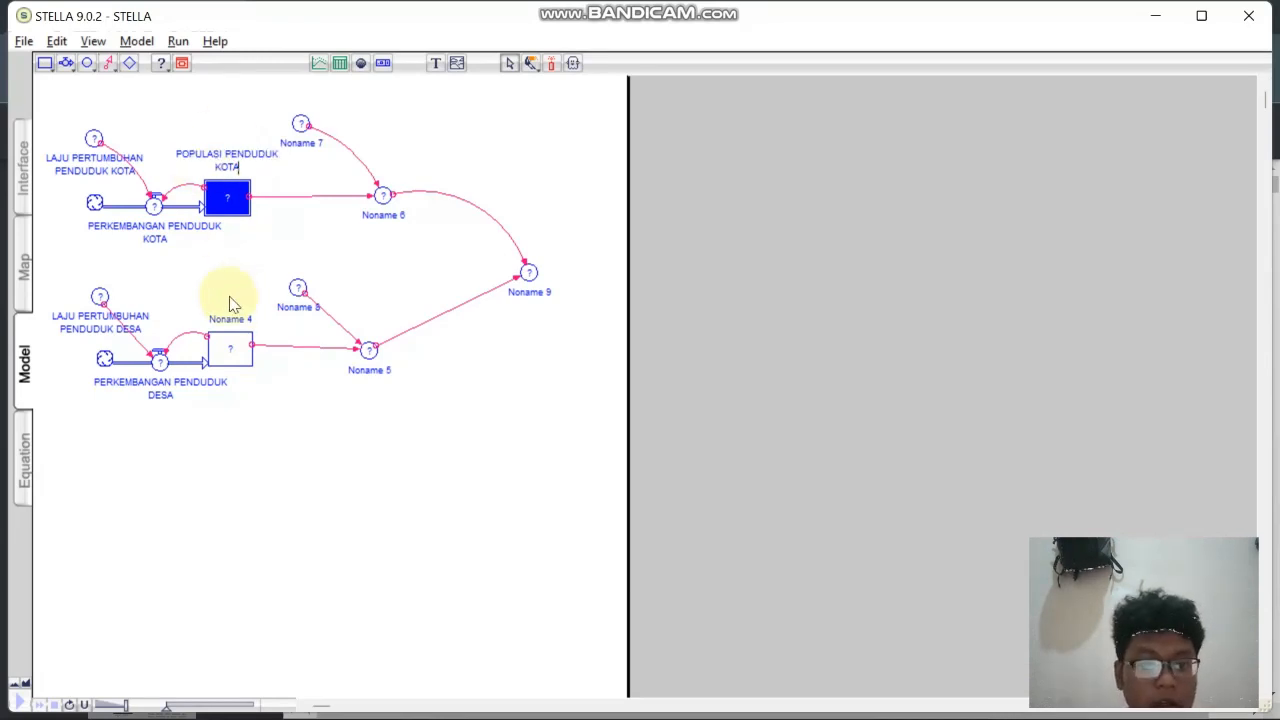
# Rename the lower stock Noname 4 as POPULASI PENDUDUK DESA.
pyautogui.click(236, 316)
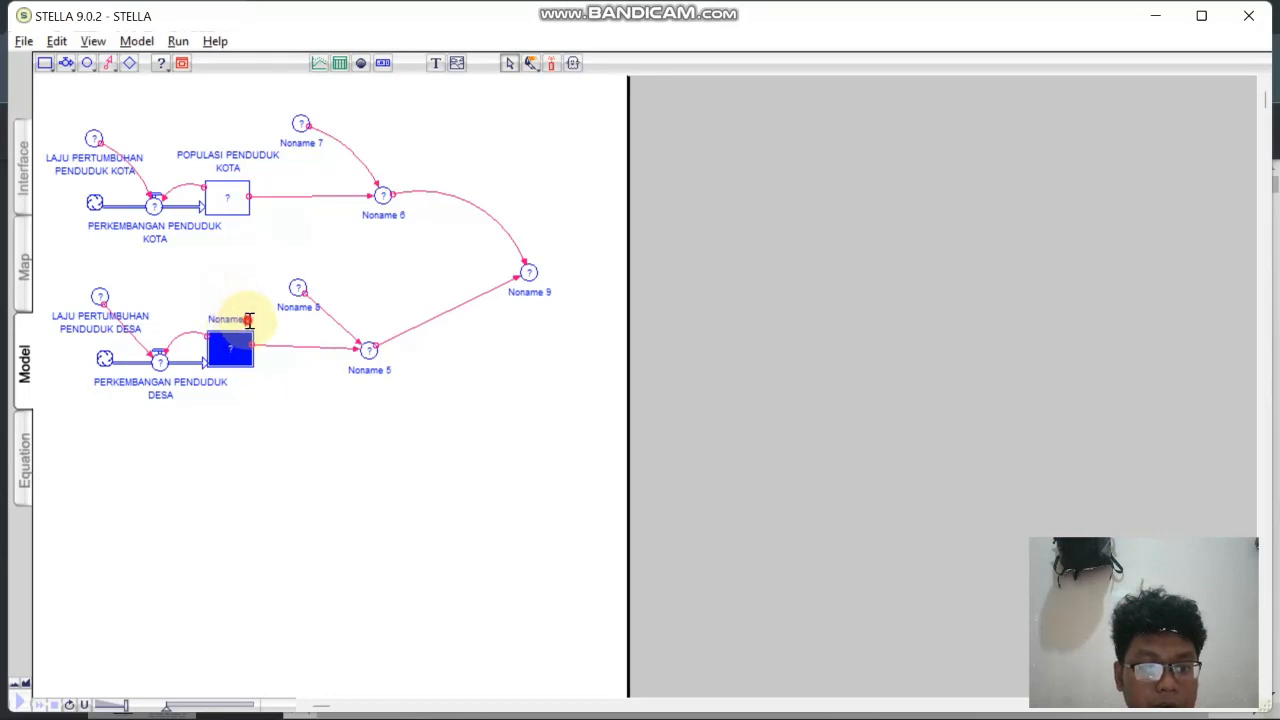
pyautogui.moveTo(248, 320); pyautogui.dragTo(205, 317)
pyautogui.press('BackSpace')
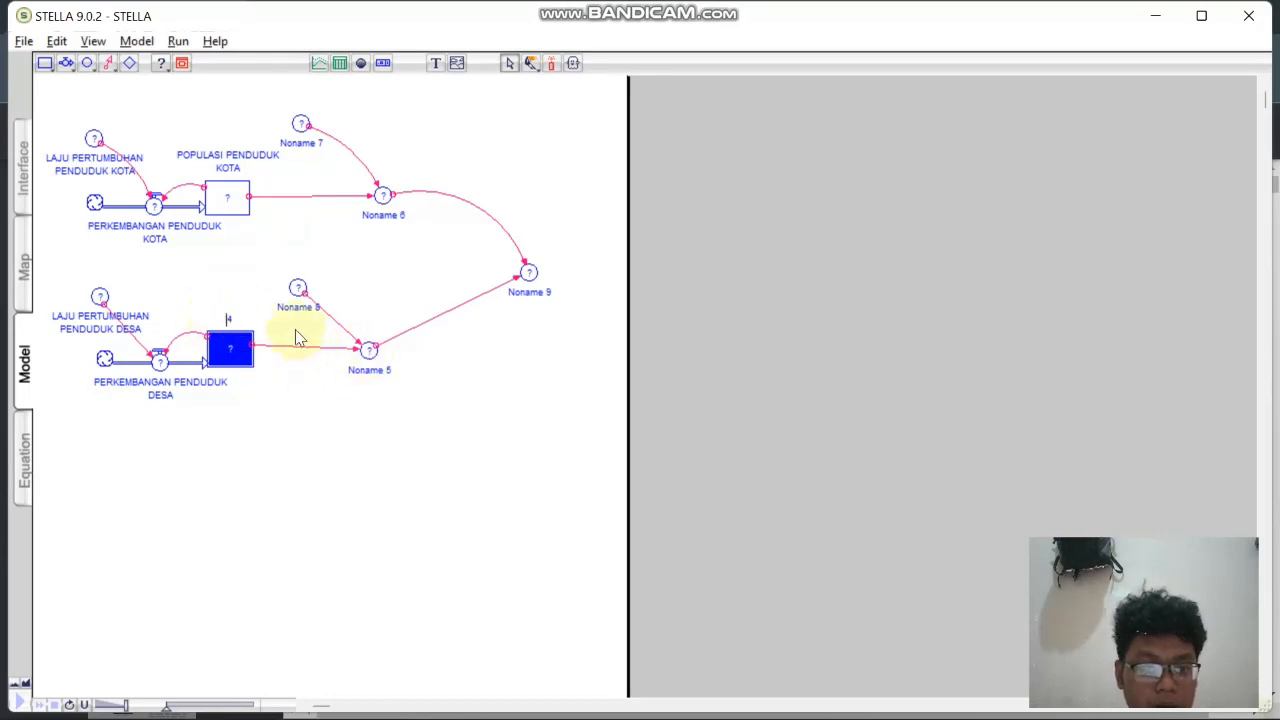
pyautogui.click(229, 320)
pyautogui.write('P')
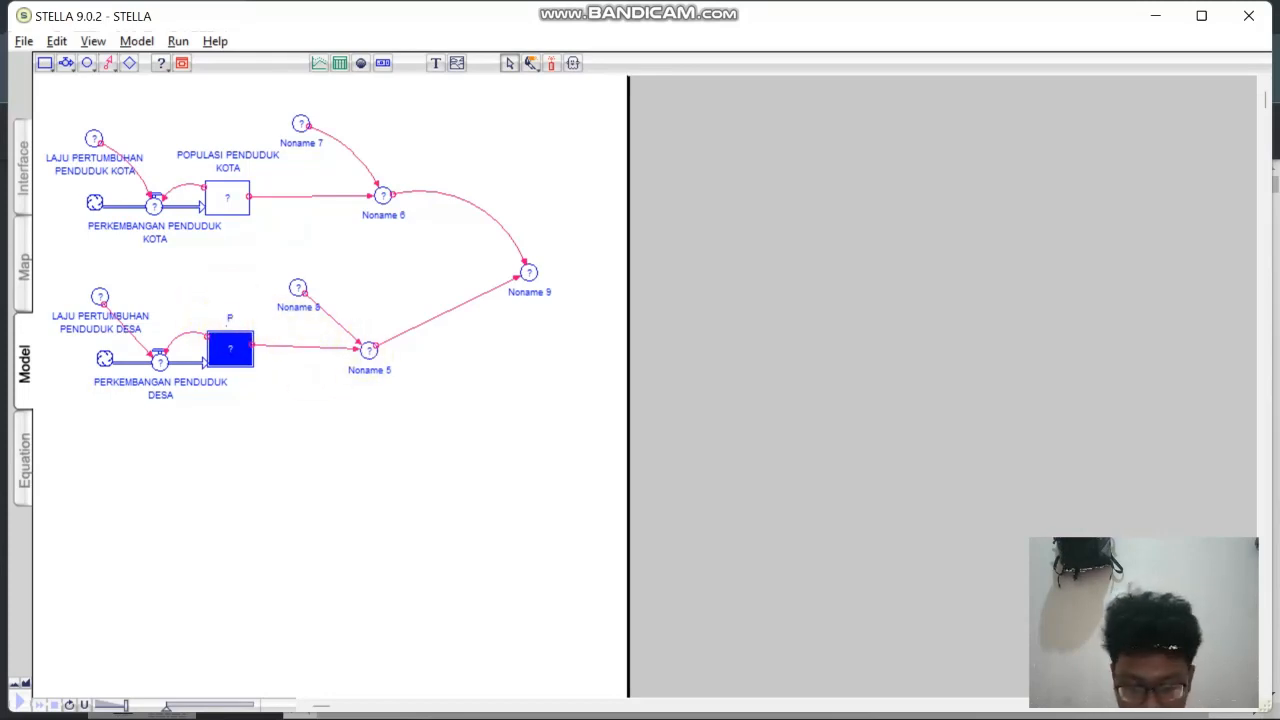
pyautogui.write('OPULASI PENDU')
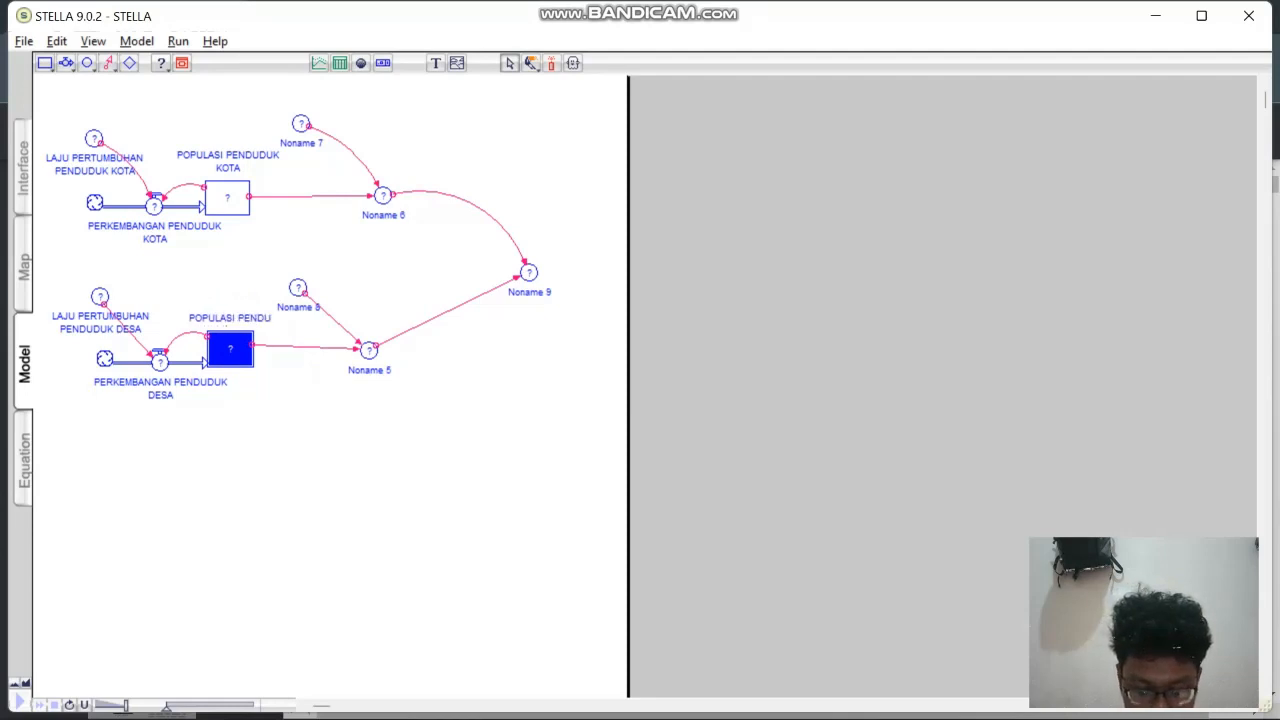
pyautogui.write('DUK DESA')
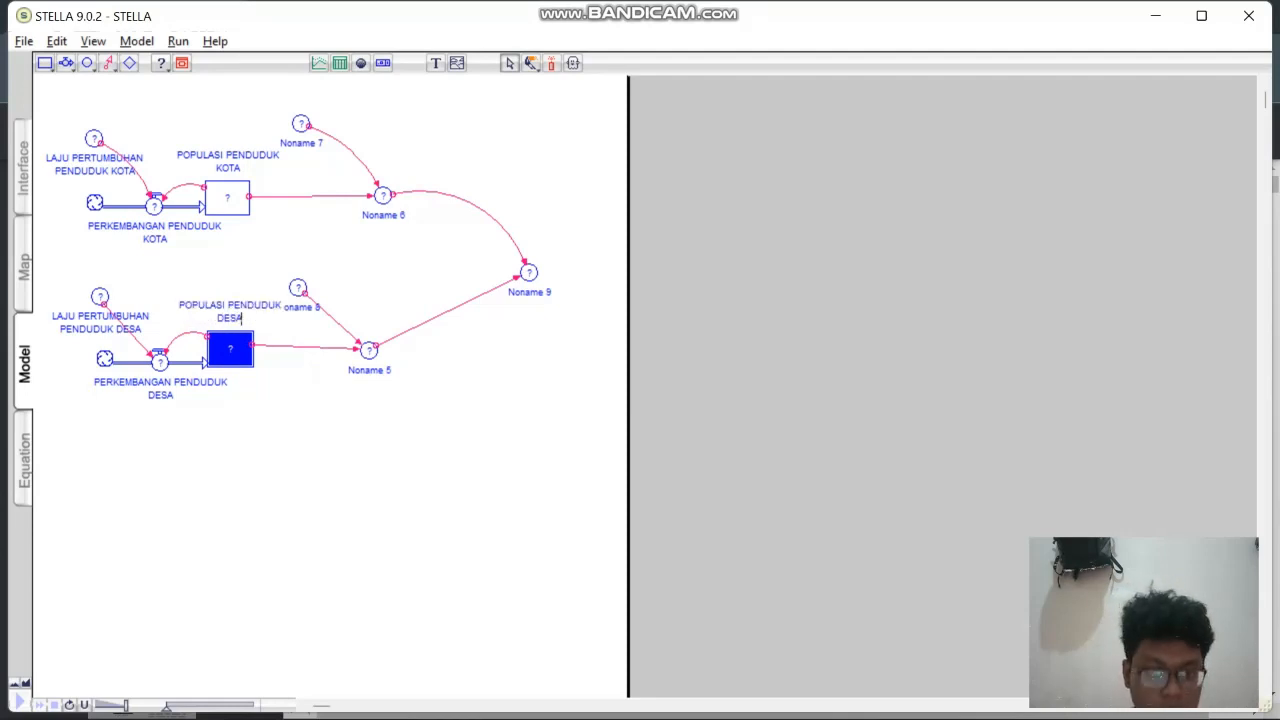
# Shift the Noname 8 converter slightly away from the lower stock's label and rename it STANDAR KEVBUTUHAN AIR DESA.
pyautogui.moveTo(305, 308); pyautogui.dragTo(318, 285)
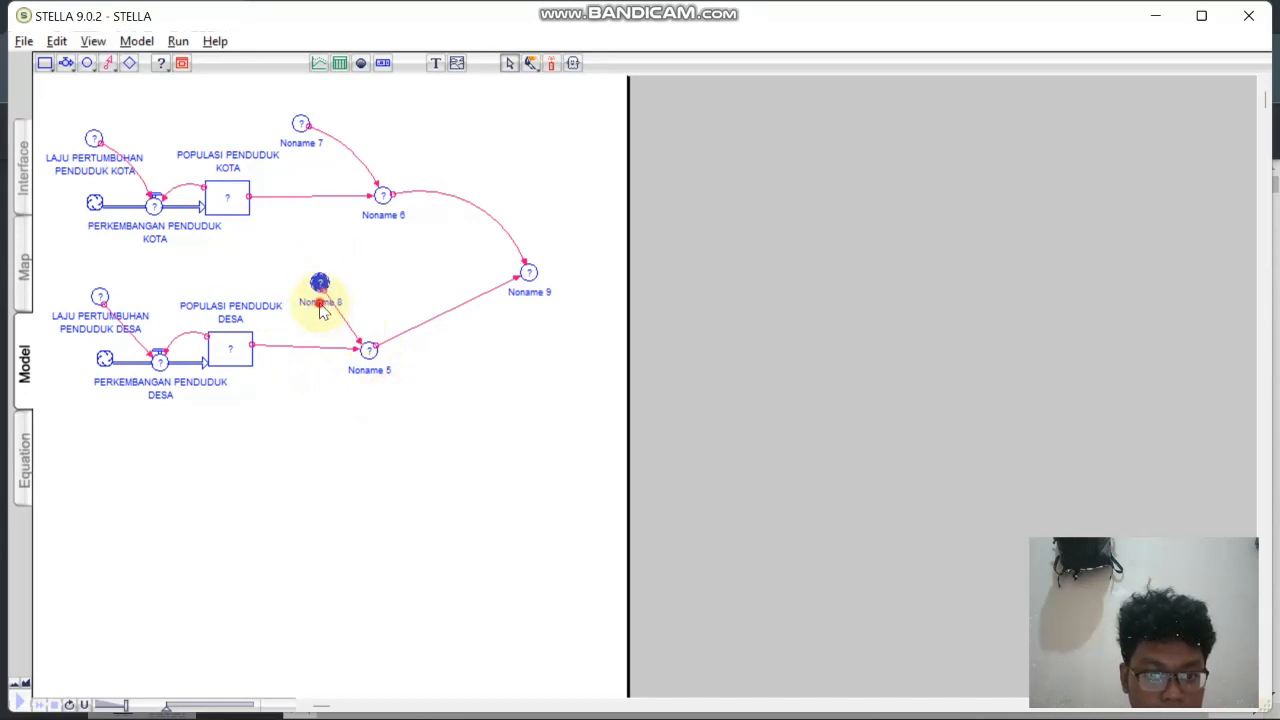
pyautogui.click(321, 302)
pyautogui.click(341, 303)
pyautogui.click(343, 305)
pyautogui.click(336, 303)
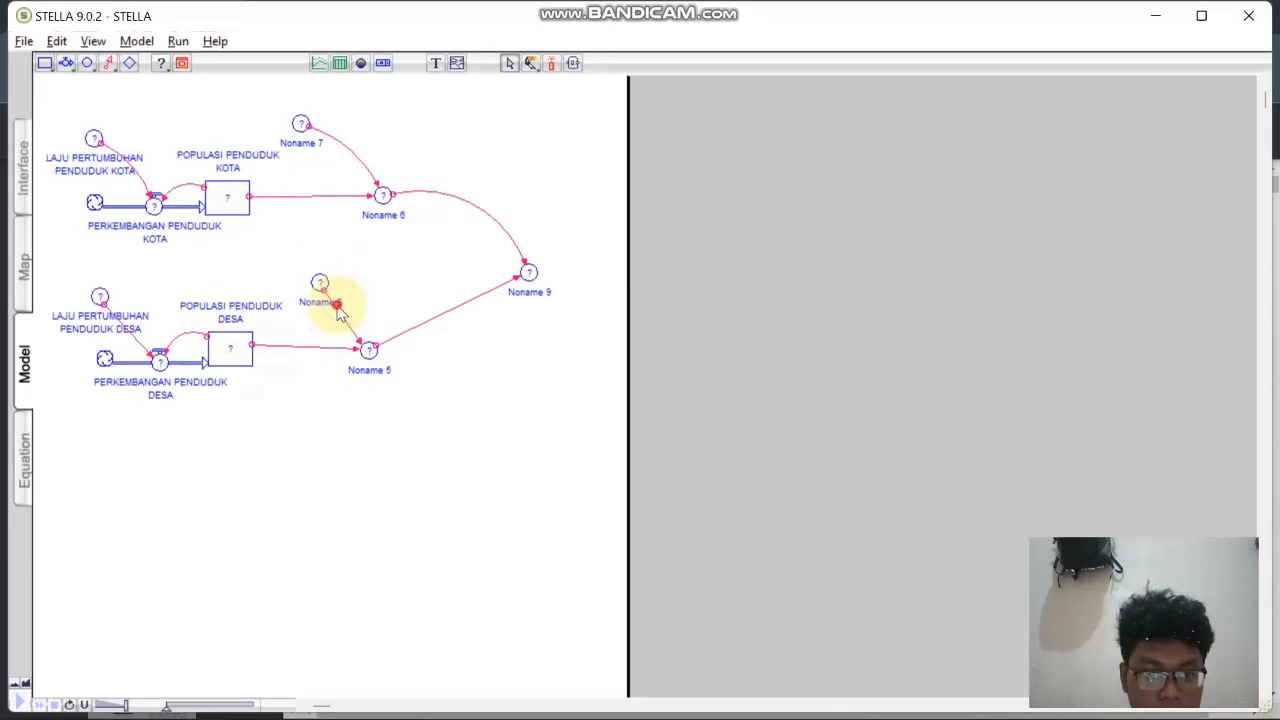
pyautogui.click(341, 306)
pyautogui.moveTo(340, 306); pyautogui.dragTo(300, 307)
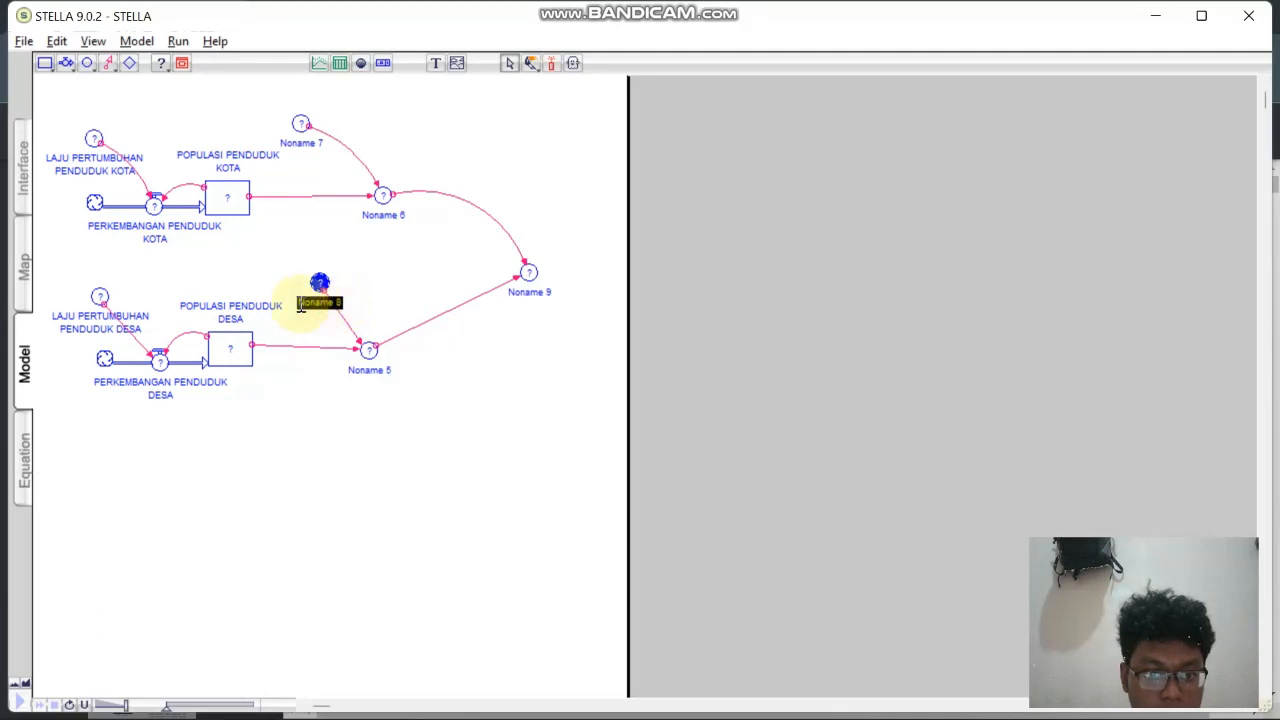
pyautogui.write('STANDA')
pyautogui.write('R KEVBUTUHAN AIR D')
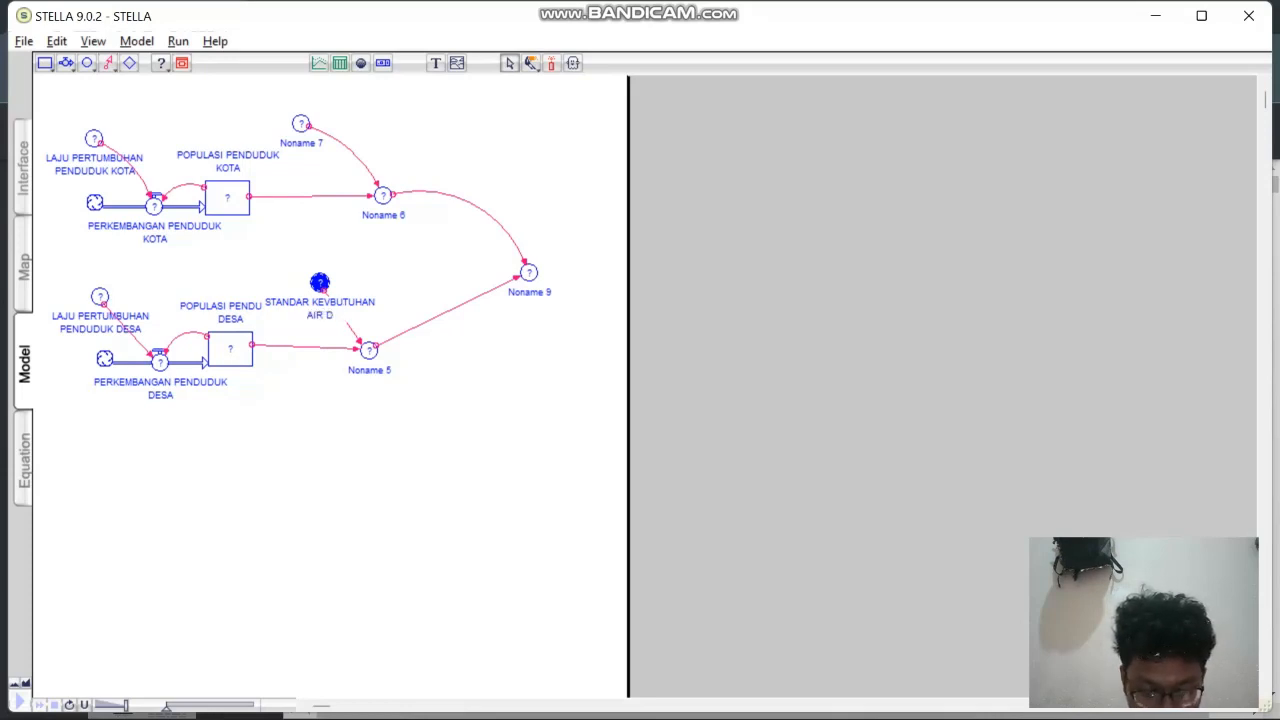
pyautogui.write('A')
pyautogui.click(362, 568)
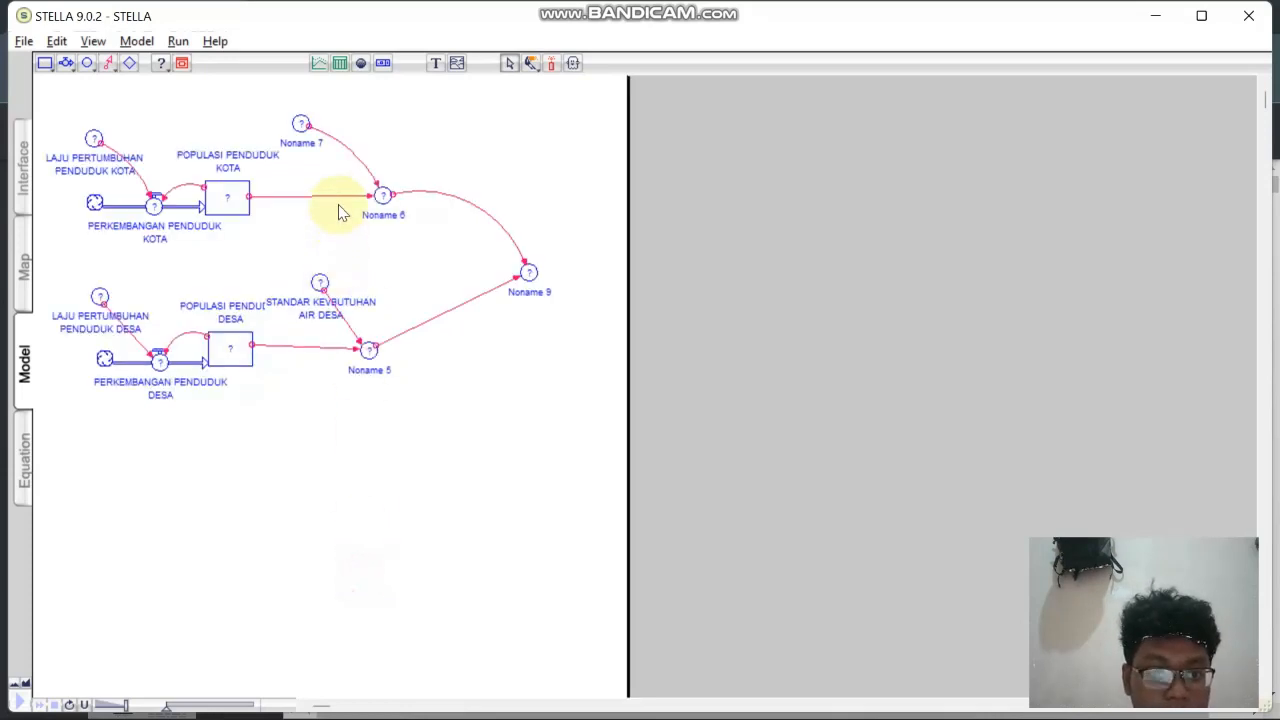
# Rename the upper converter Noname 7 as STANDAR KEBUTUHAN AIR KOTA.
pyautogui.click(300, 125)
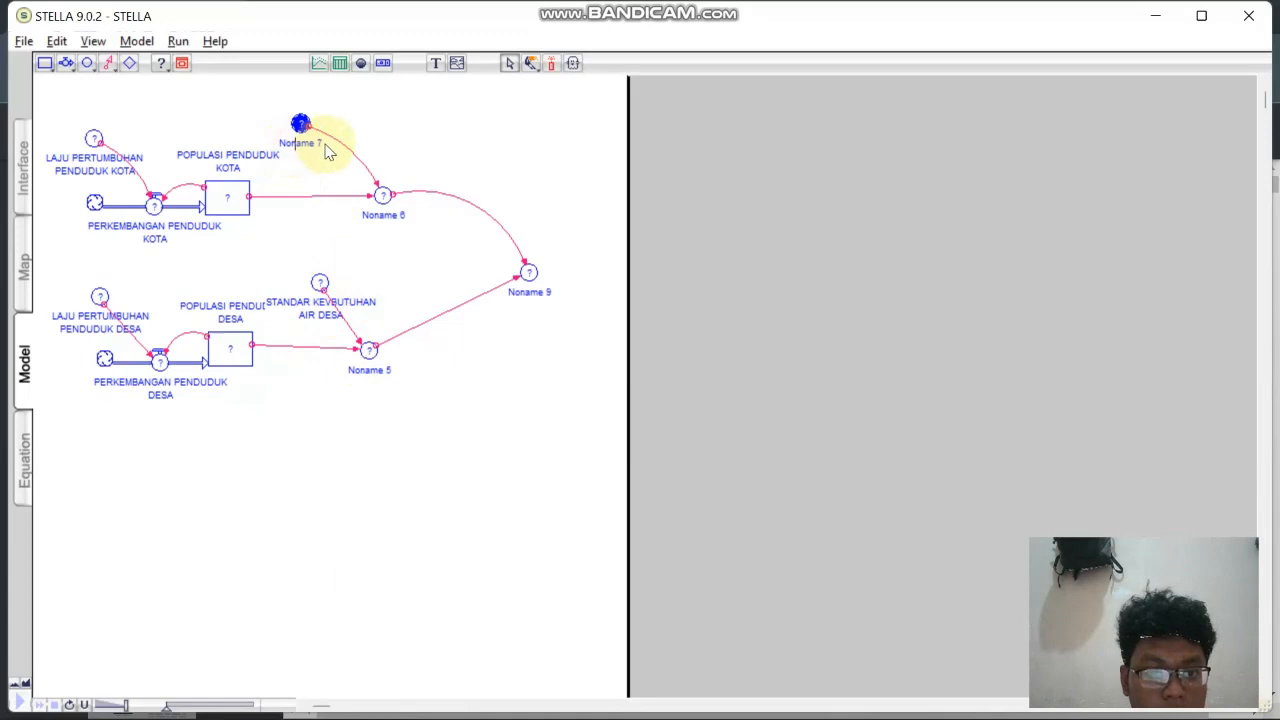
pyautogui.click(289, 138)
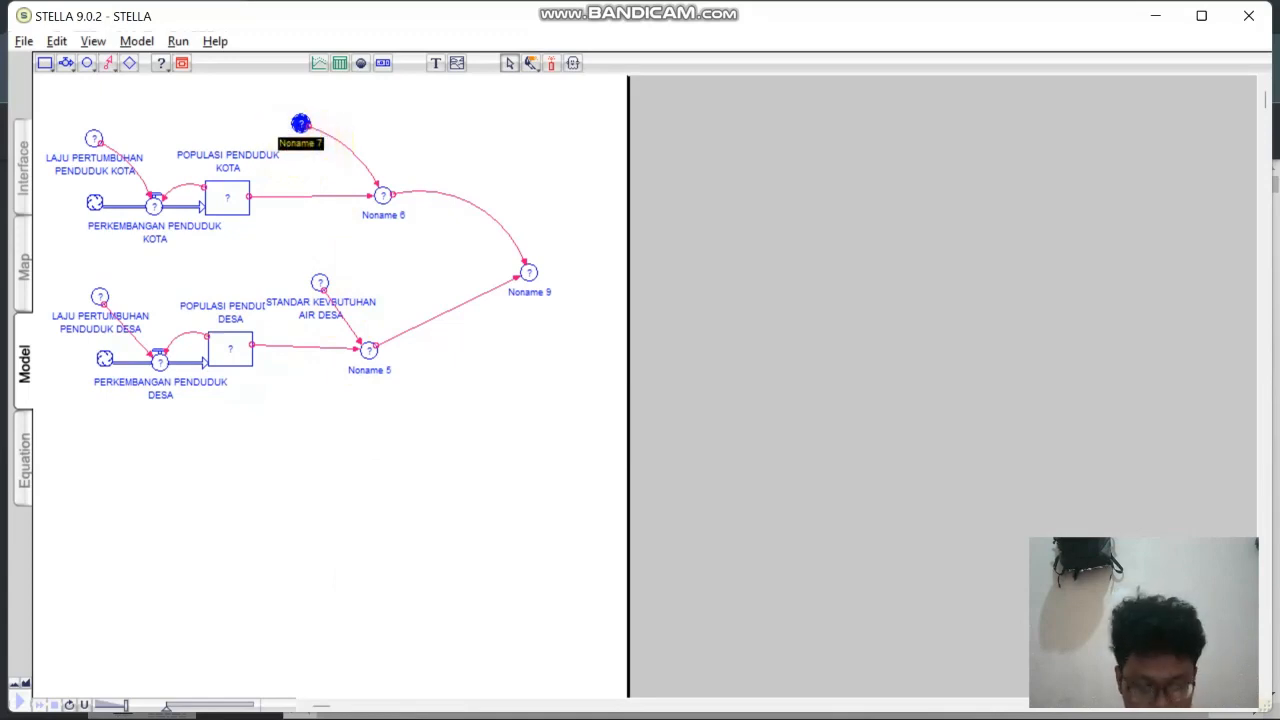
pyautogui.write('STANDAR KEBUTU')
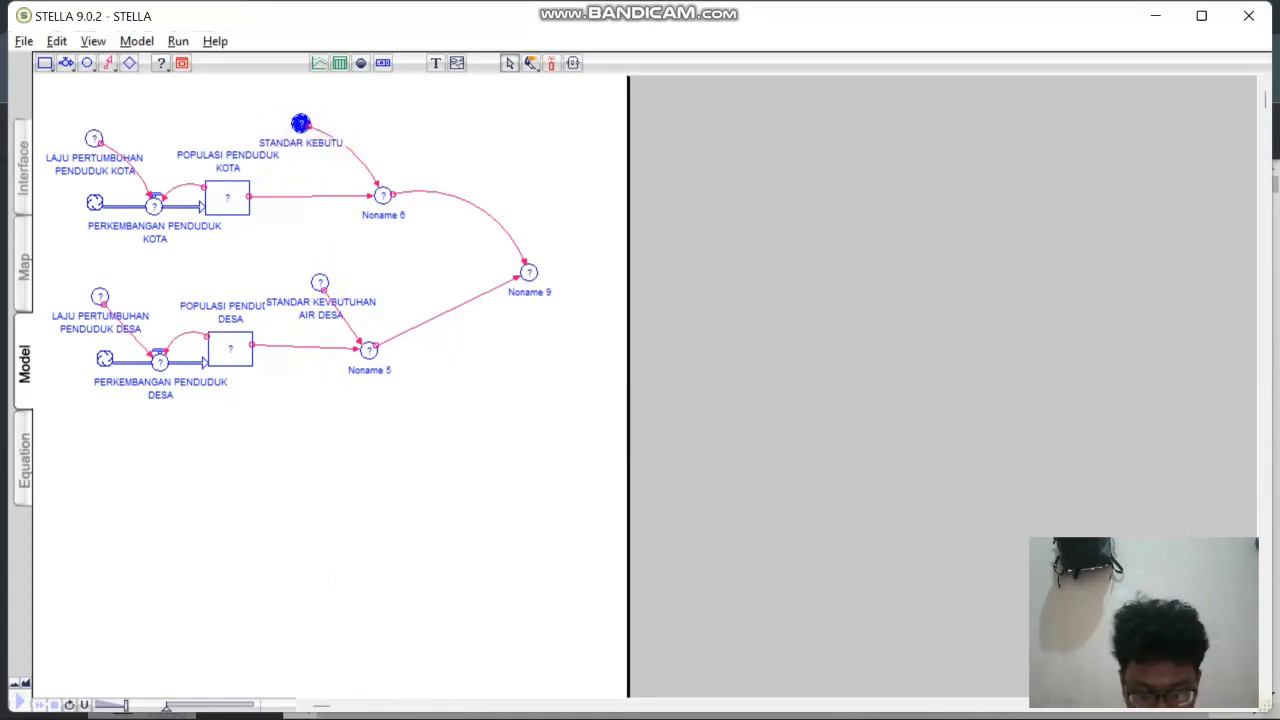
pyautogui.write('HAN AIR KOTA')
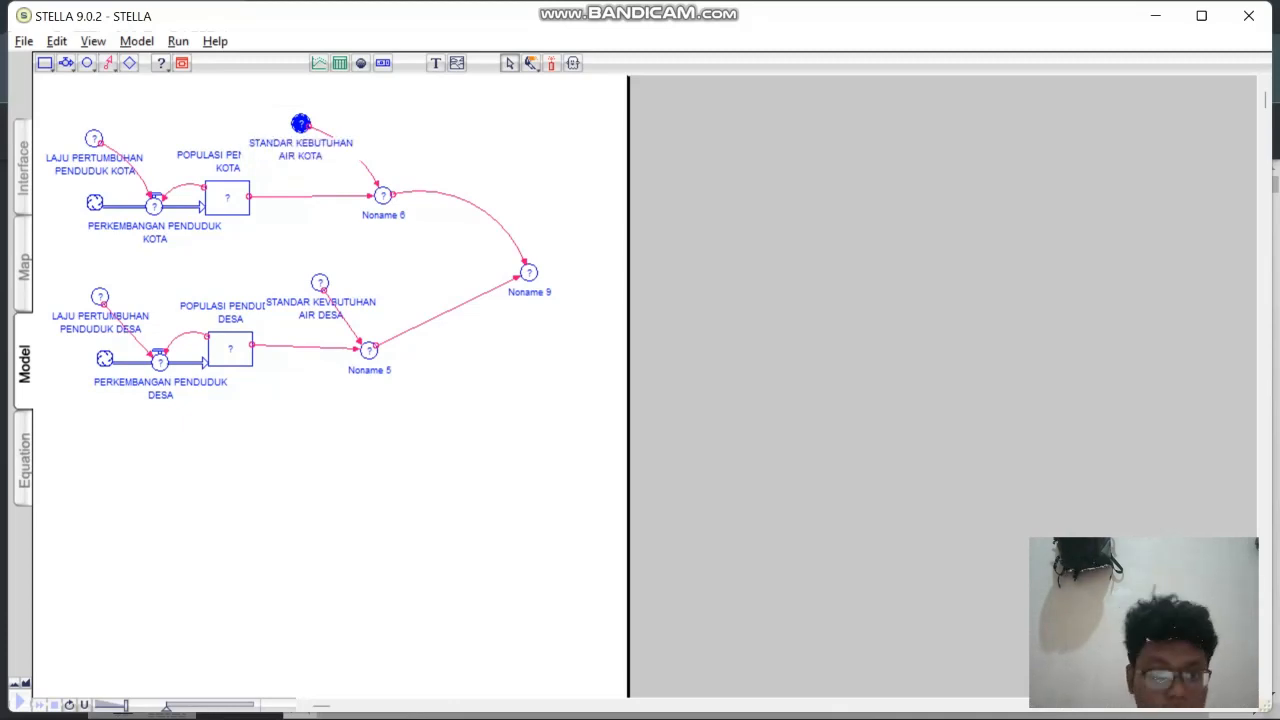
pyautogui.click(408, 277)
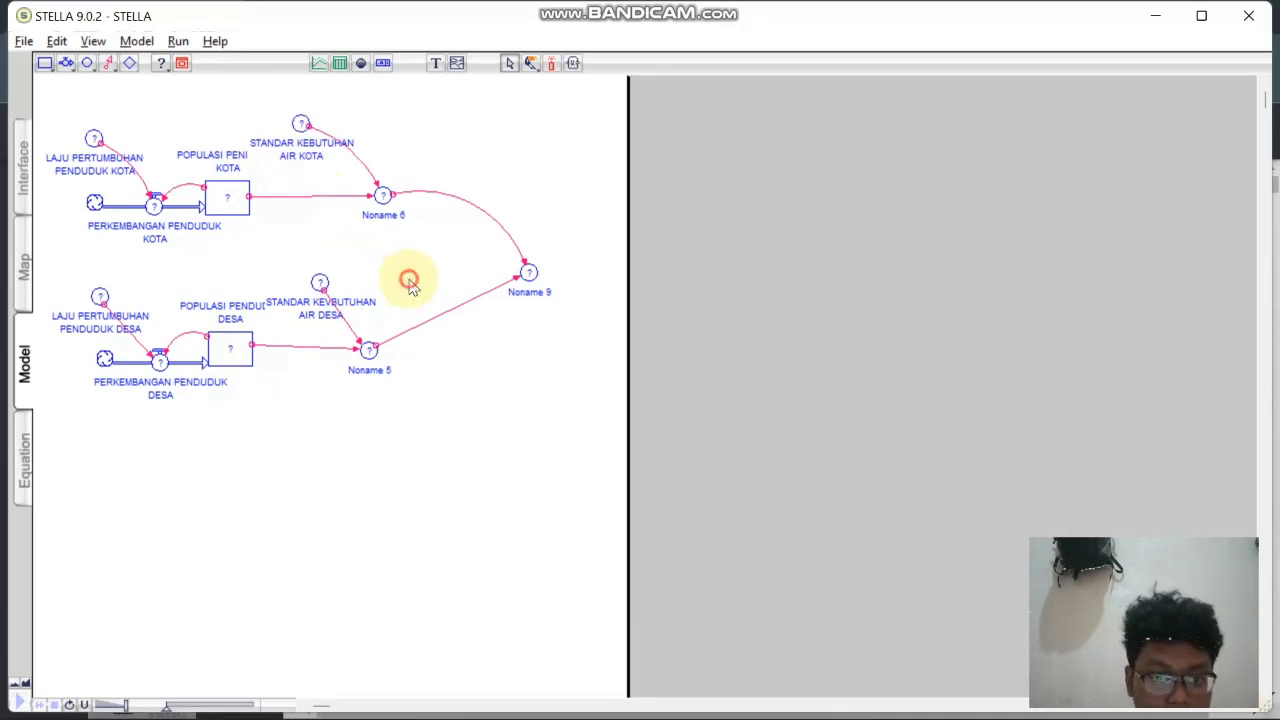
# Rename the converter Noname 6, fed by the city population stock, as KEBUTUHAN AIR KOTA.
pyautogui.click(387, 204)
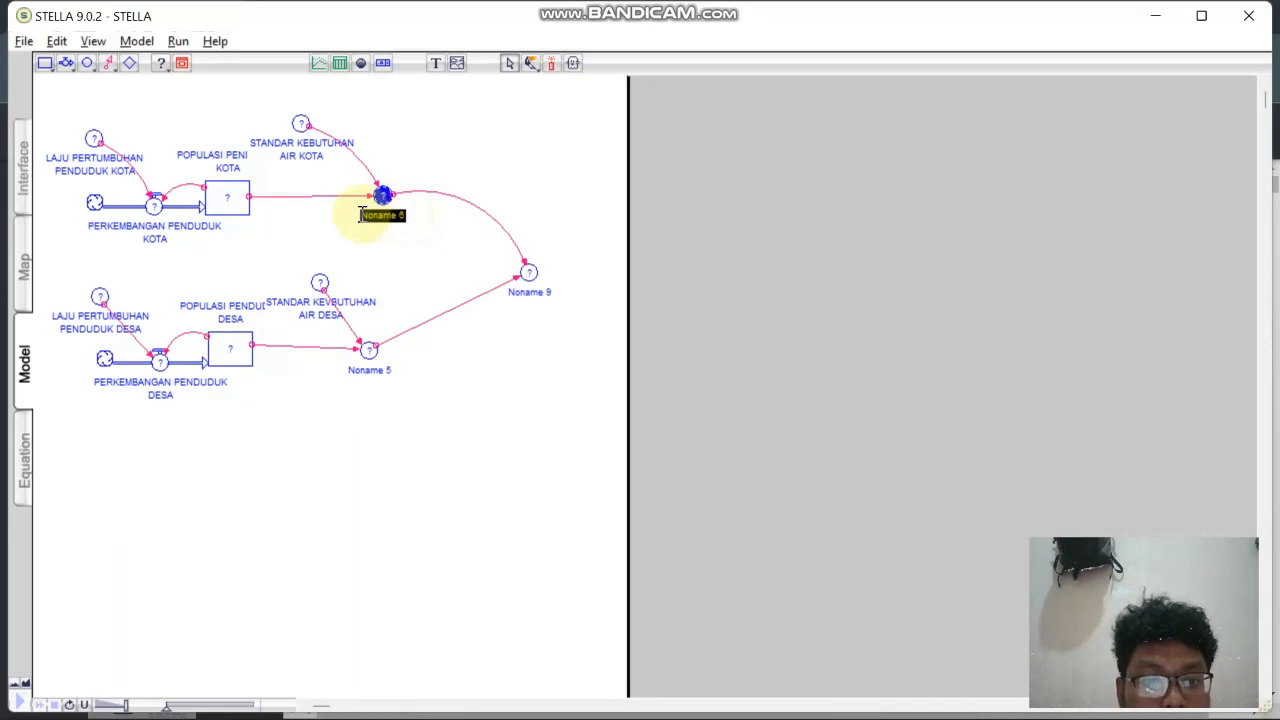
pyautogui.write('KEBUTUHAN AIR KOTA')
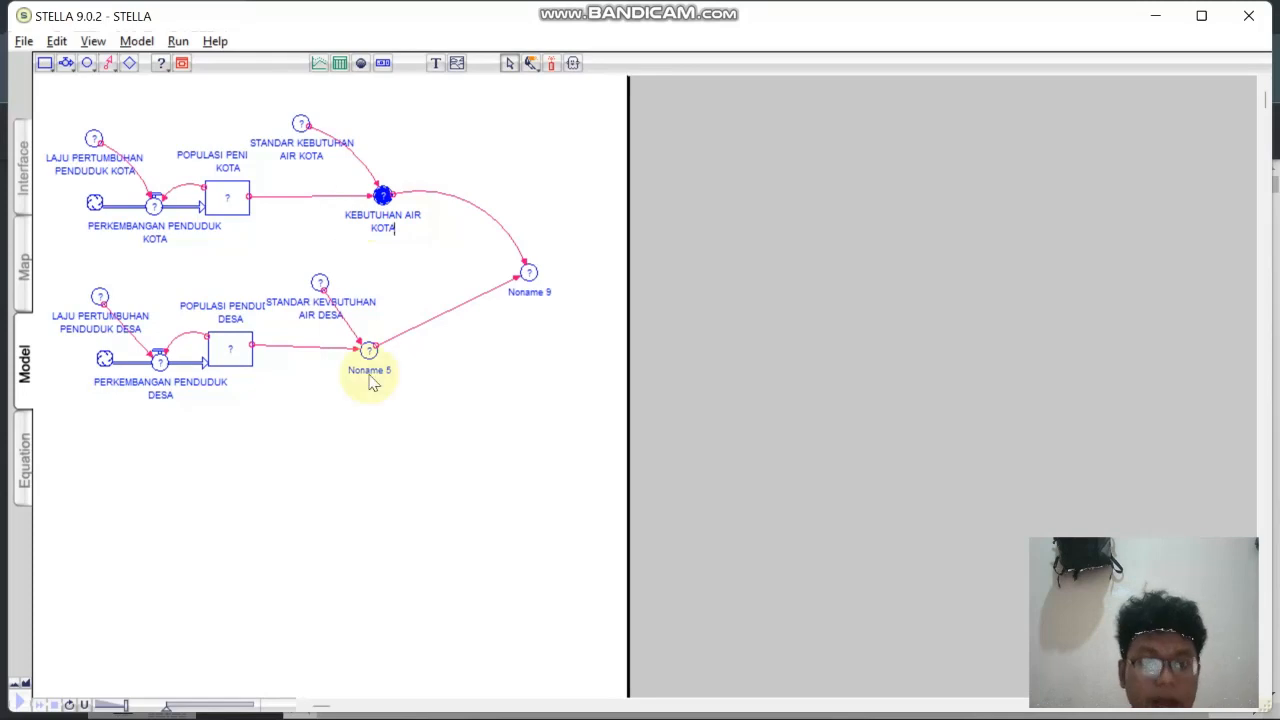
pyautogui.click(398, 445)
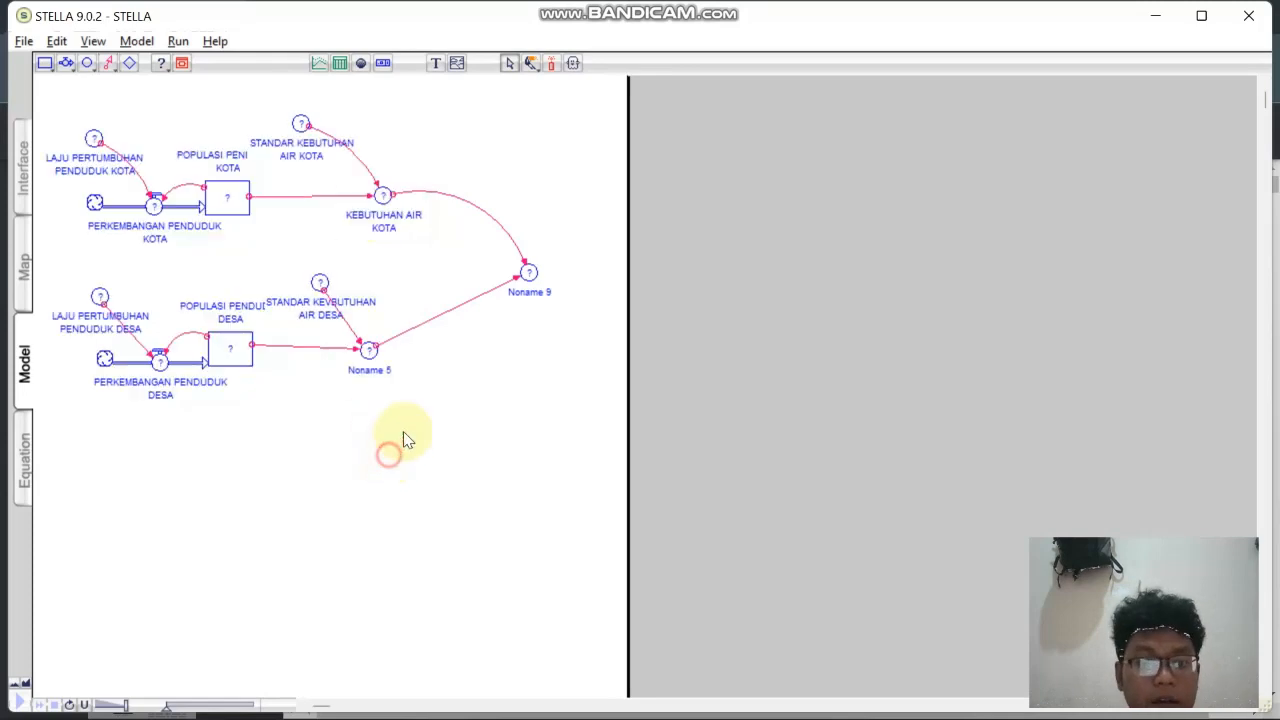
# Rename the converter Noname 5, fed by the village population stock, as KEBUTUHAN AIR DESA.
pyautogui.click(385, 371)
pyautogui.click(356, 375)
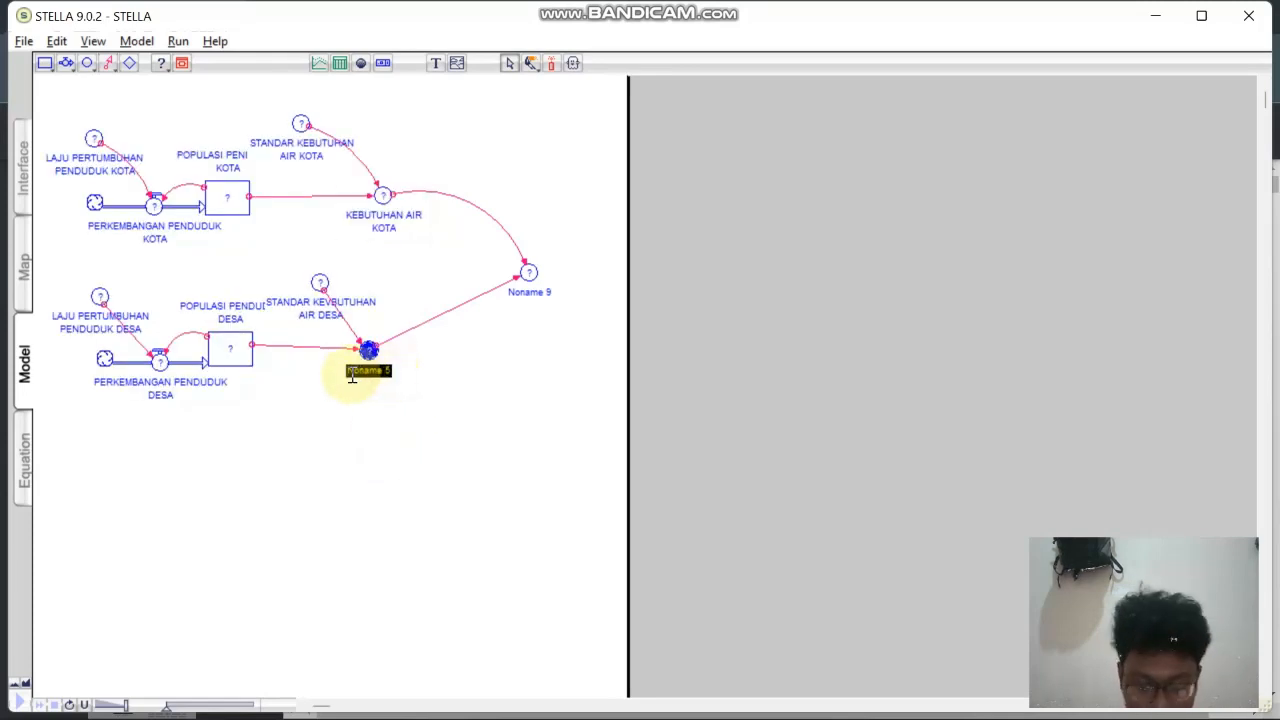
pyautogui.write('KEBUTUHAN AIR DESA')
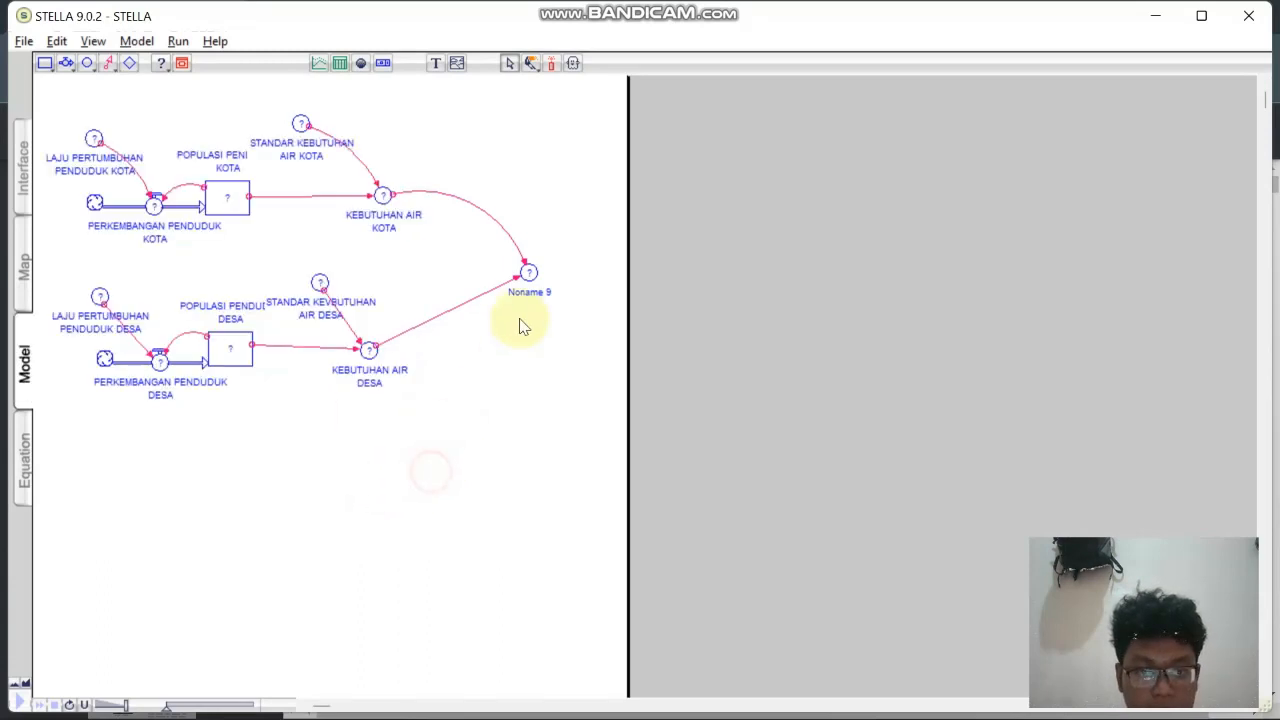
# Rename the final converter Noname 9 as TOTAL KEBUTUHAN AIR DI SENTUL CITY.
pyautogui.click(528, 272)
pyautogui.click(541, 291)
pyautogui.doubleClick(530, 291)
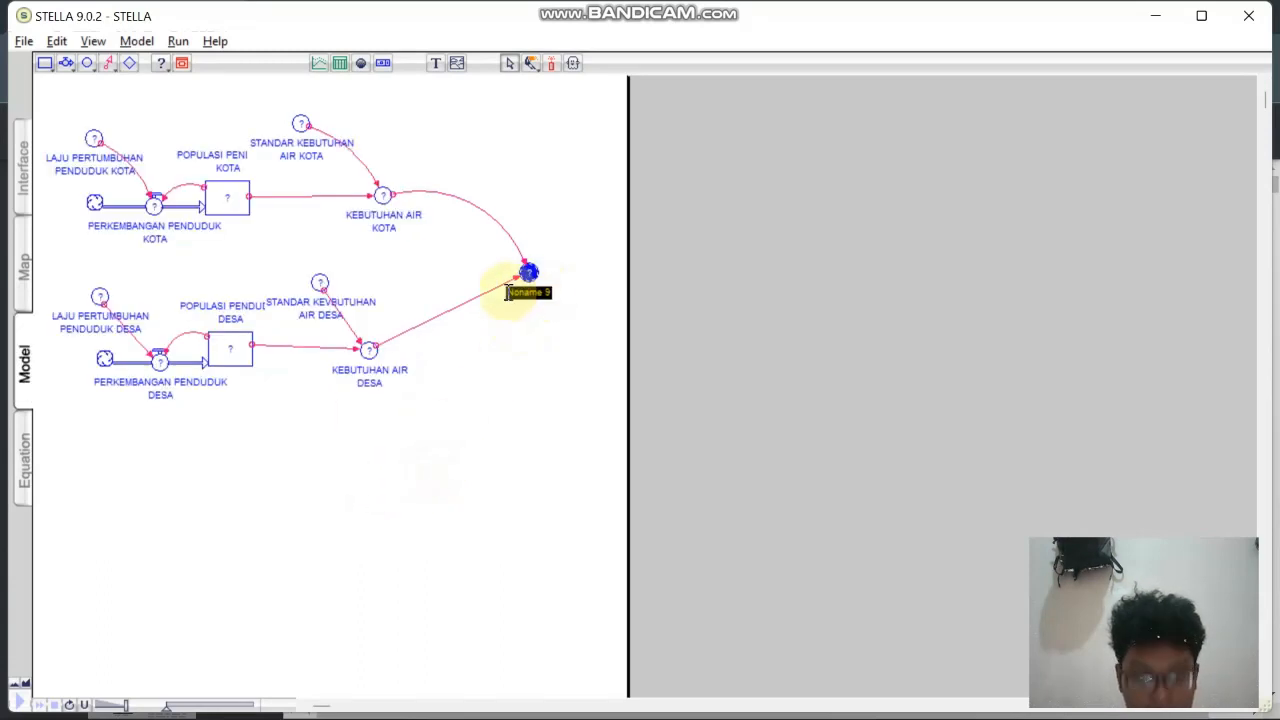
pyautogui.write('TOTAL KEBUTUHAN AIR')
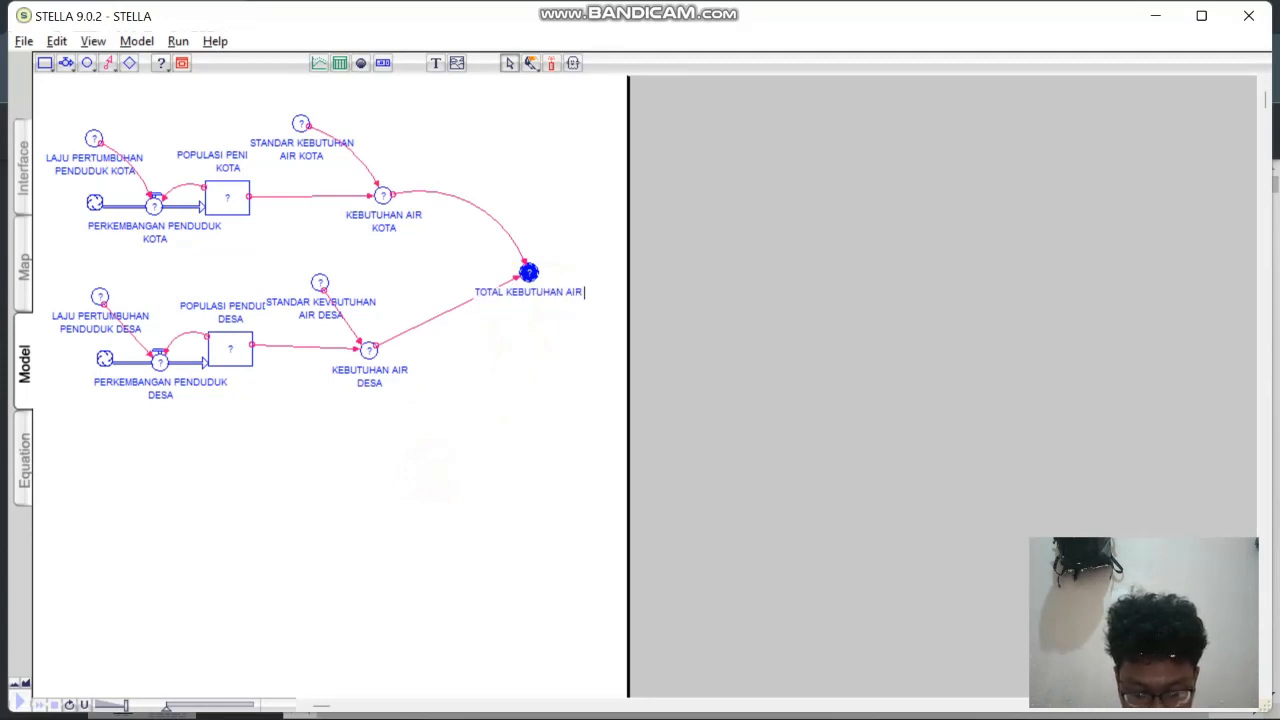
pyautogui.write(' DI SENTUL CITY')
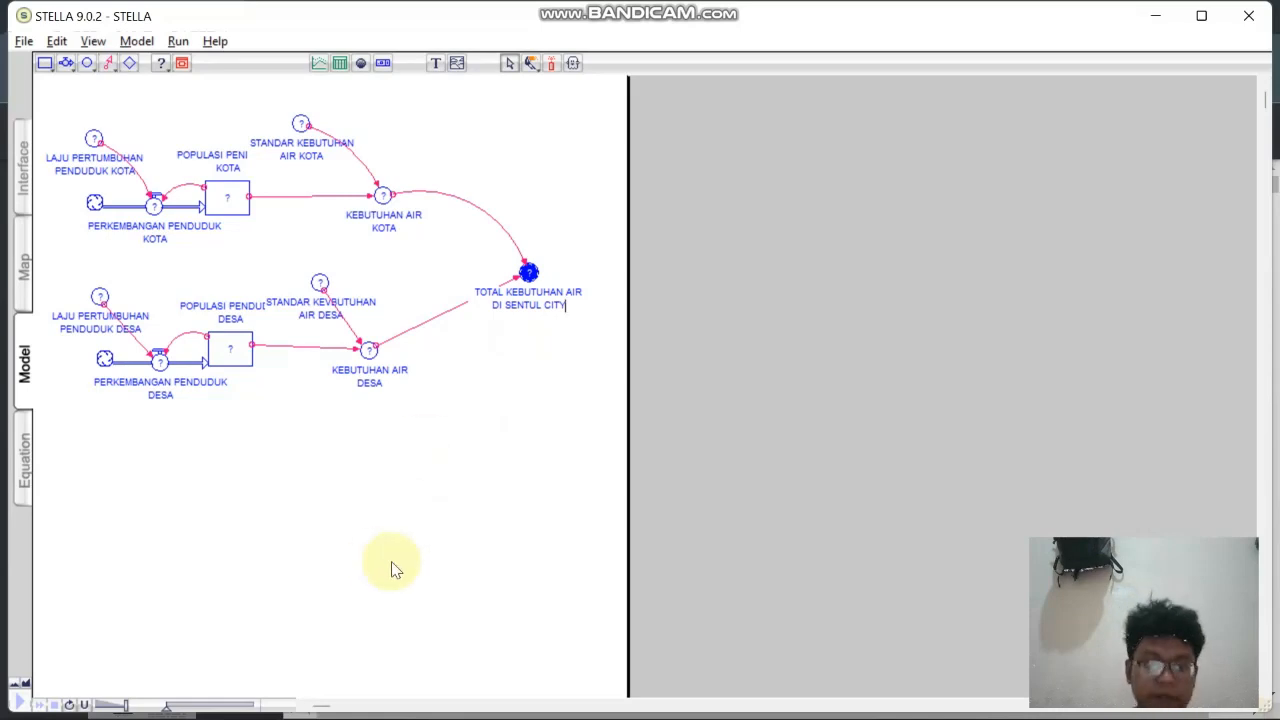
pyautogui.click(491, 500)
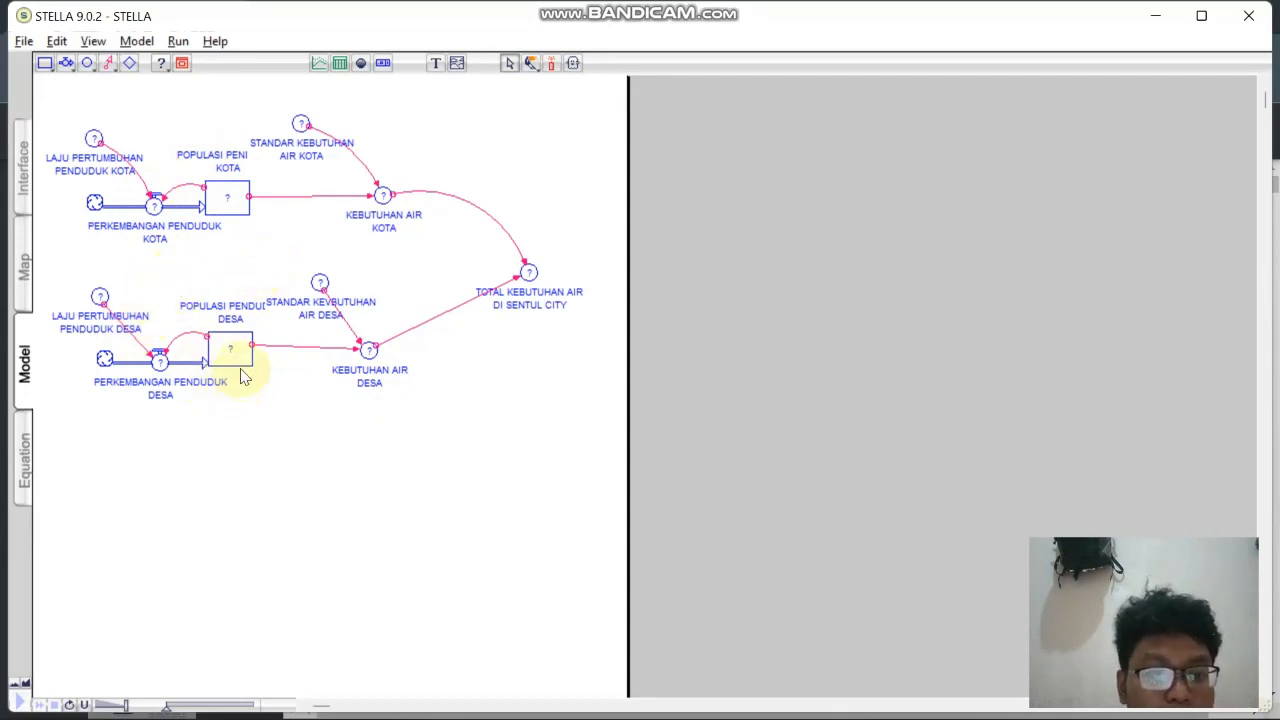
# Move the village and city water-standard converters to the right so their labels clear the population stock labels.
pyautogui.moveTo(320, 283); pyautogui.dragTo(349, 285)
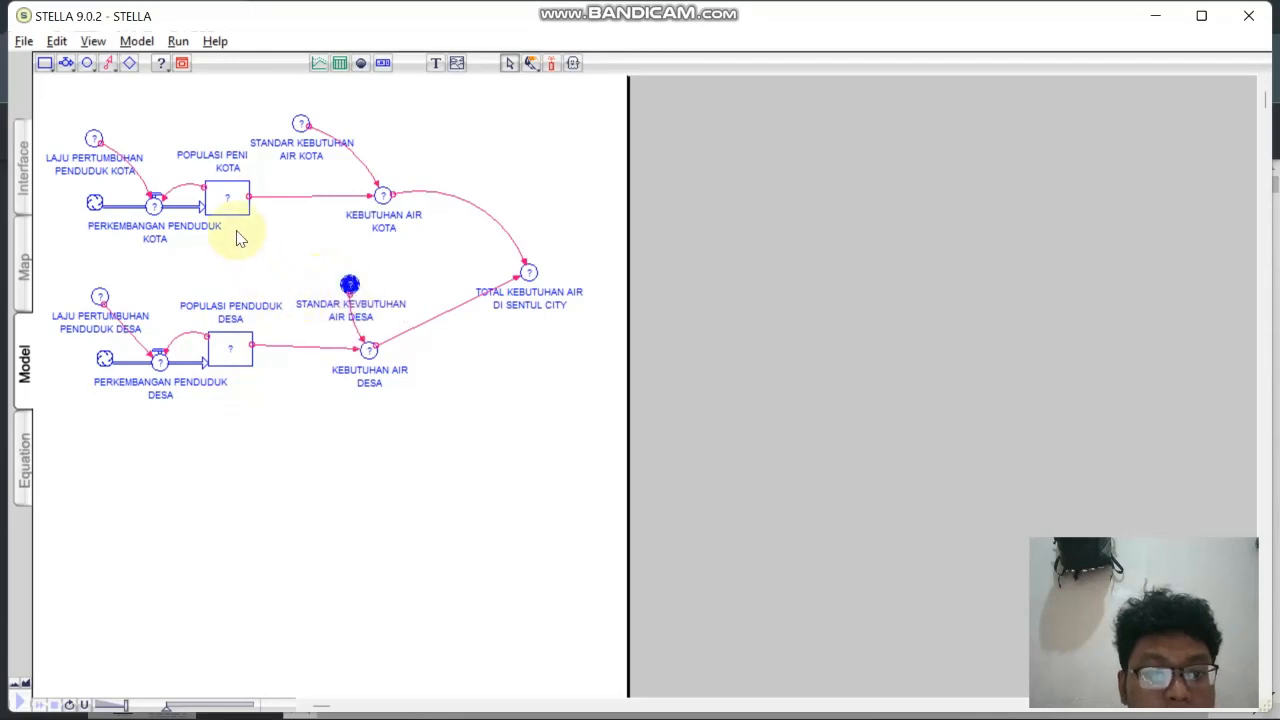
pyautogui.click(337, 143)
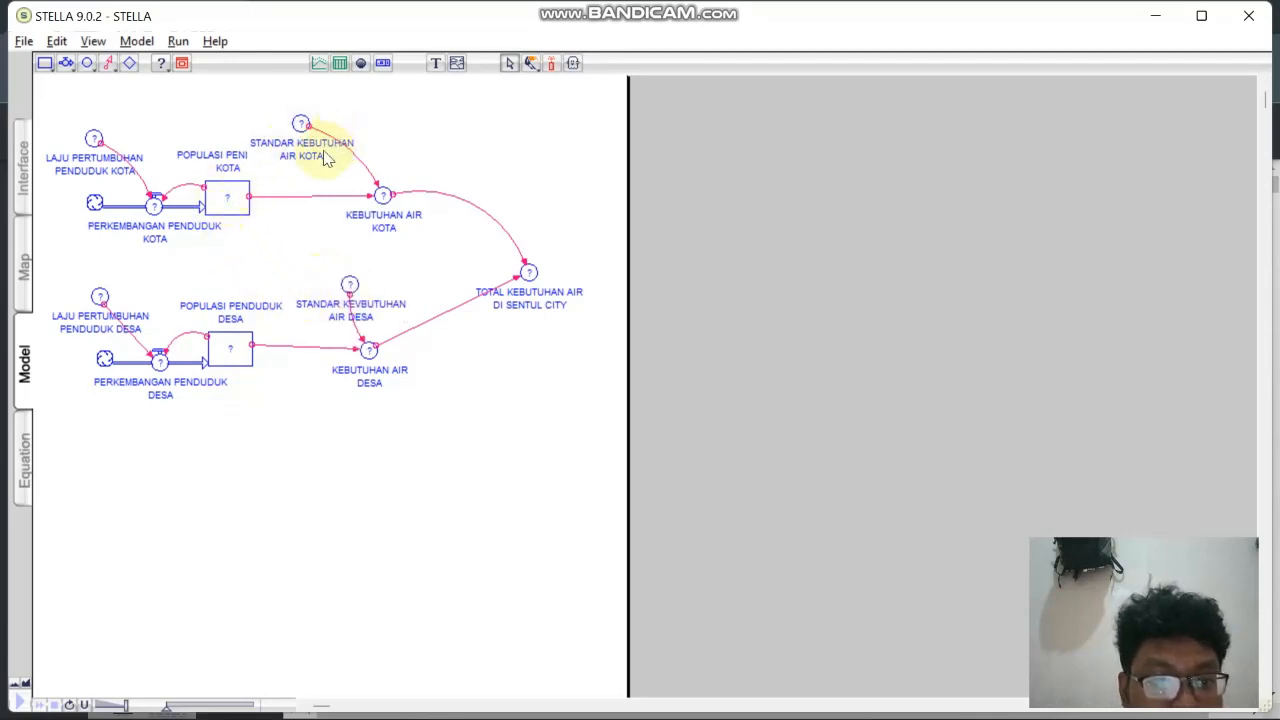
pyautogui.moveTo(352, 144); pyautogui.dragTo(359, 123)
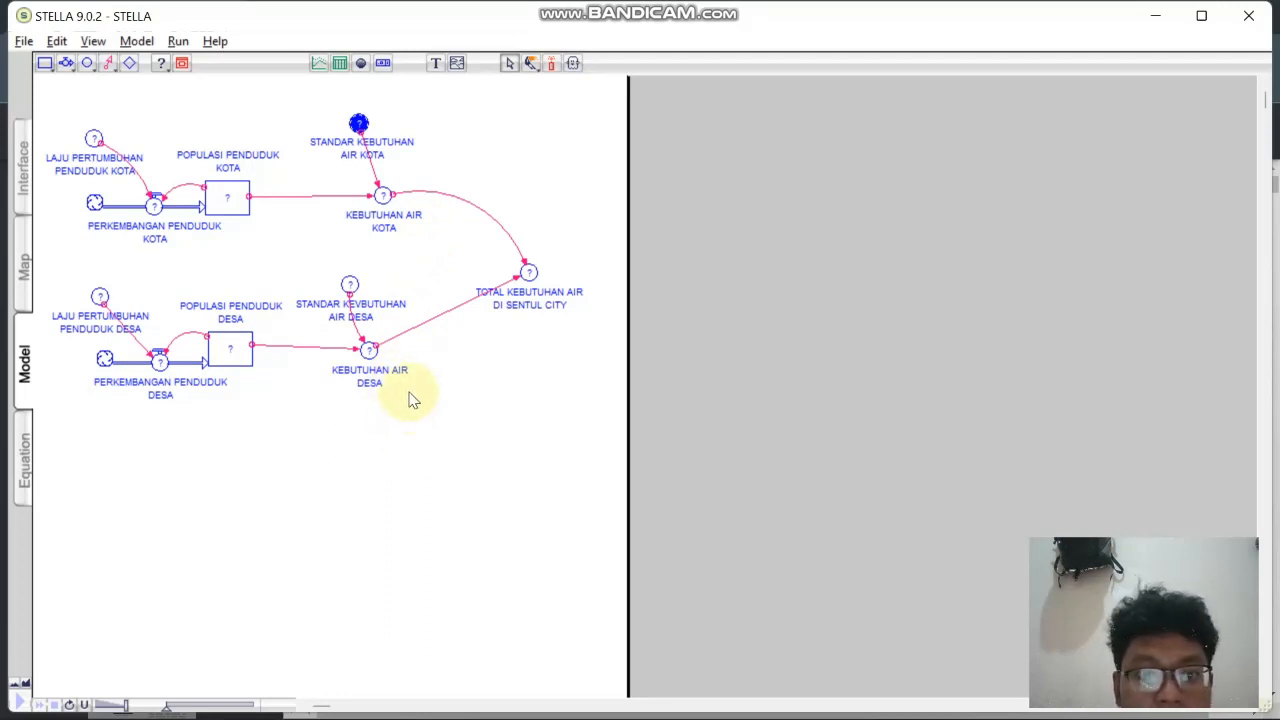
pyautogui.click(435, 272)
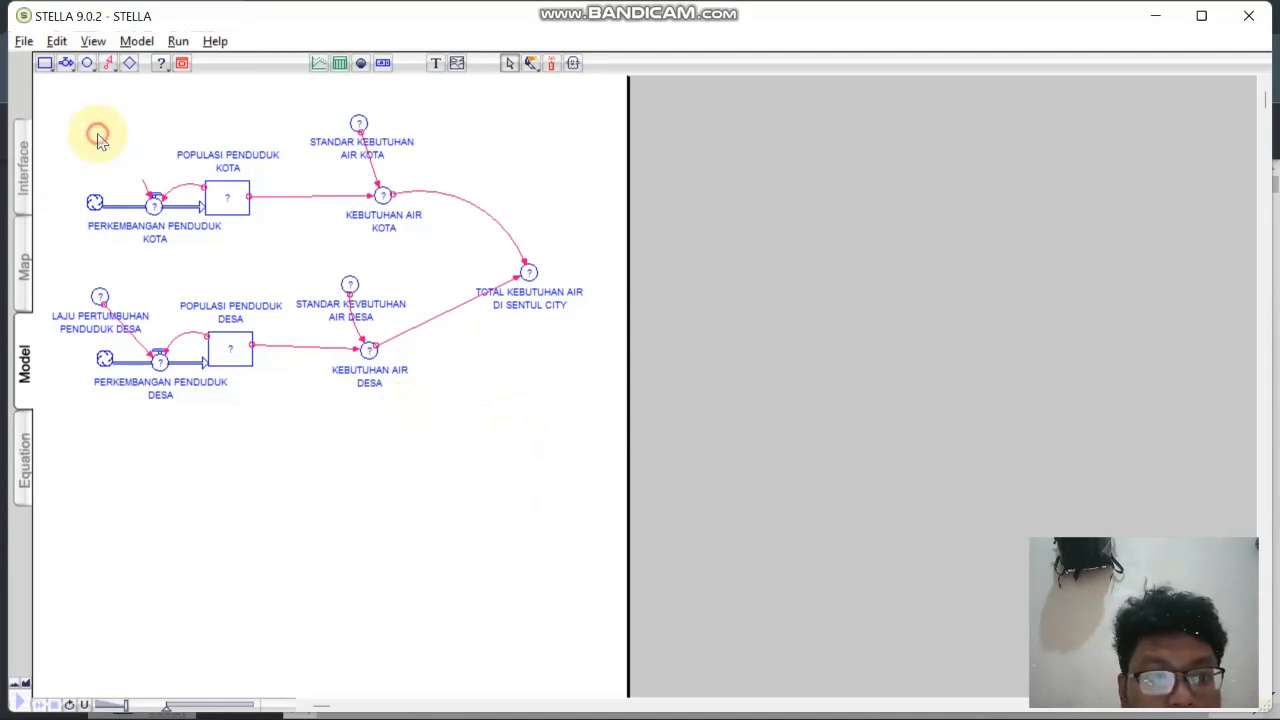
# Set the equation of the LAJU PERTUMBUHAN PENDUDUK KOTA converter to 0.
pyautogui.doubleClick(94, 138)
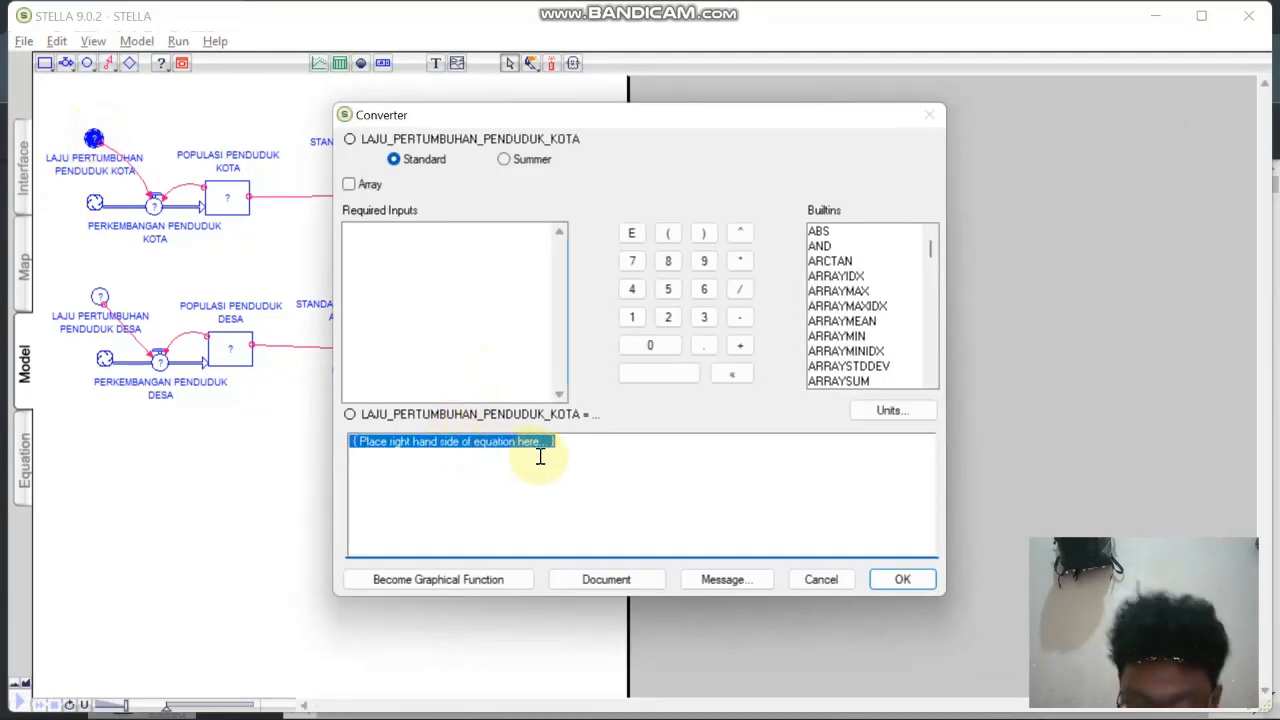
pyautogui.click(660, 345)
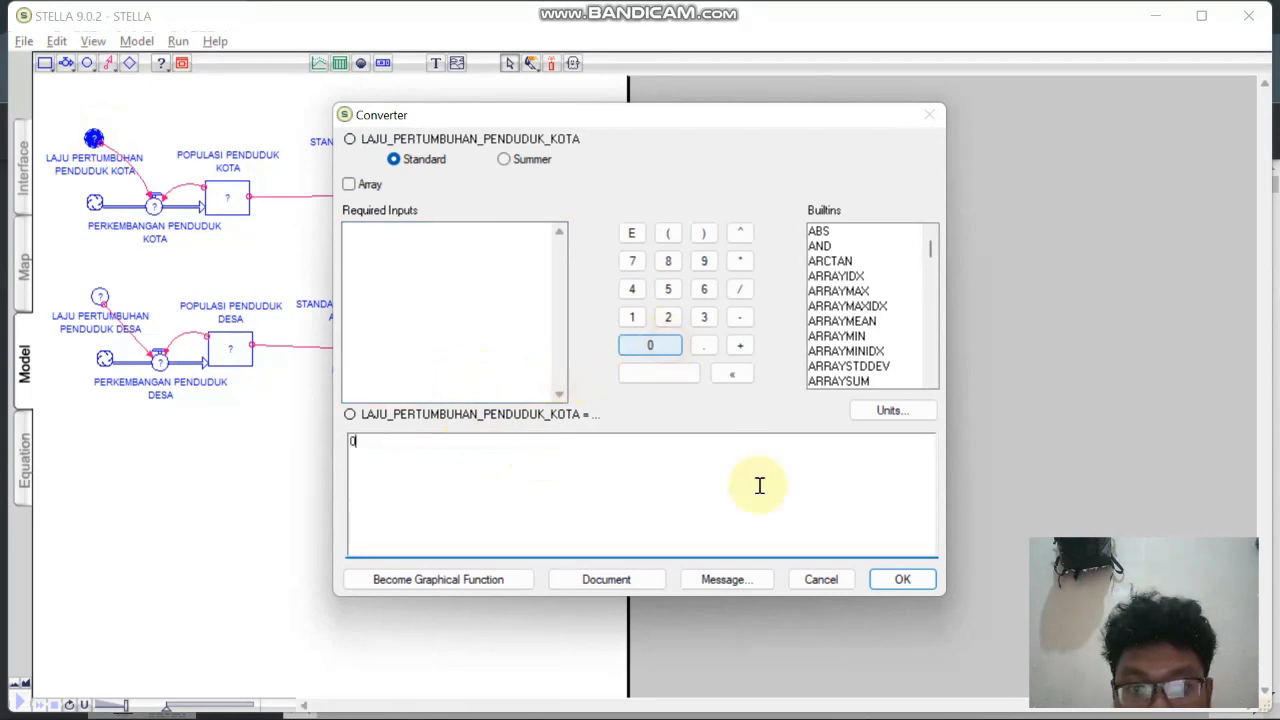
pyautogui.click(903, 580)
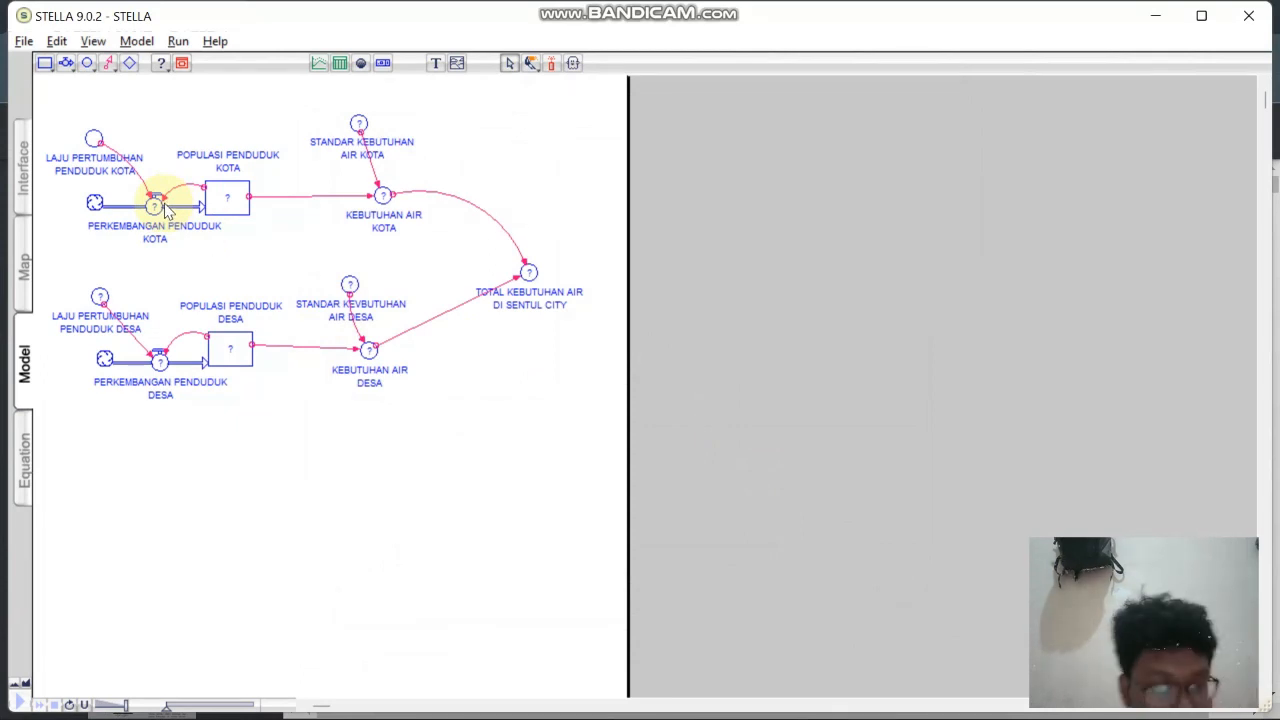
# Define the TOTAL KEBUTUHAN AIR DI SENTUL CITY converter as KEBUTUHAN_AIR__DESA+KEBUTUHAN_AIR__KOTA.
pyautogui.doubleClick(530, 274)
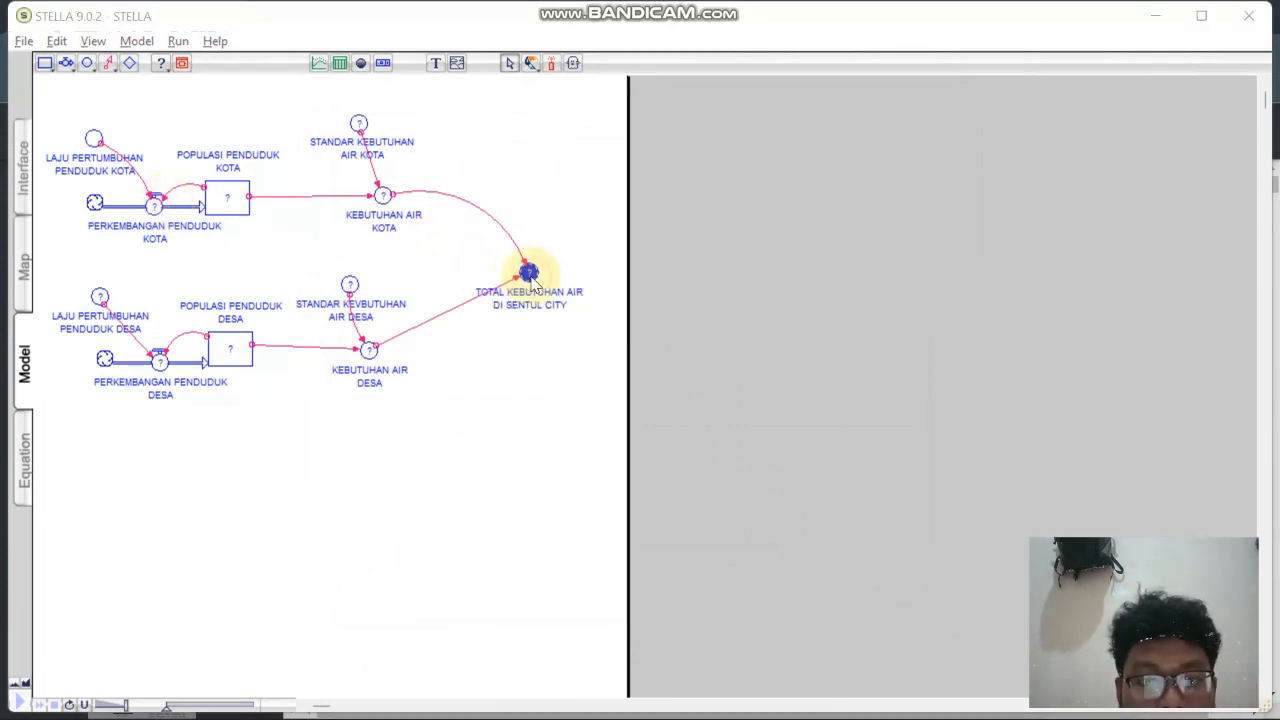
pyautogui.click(498, 248)
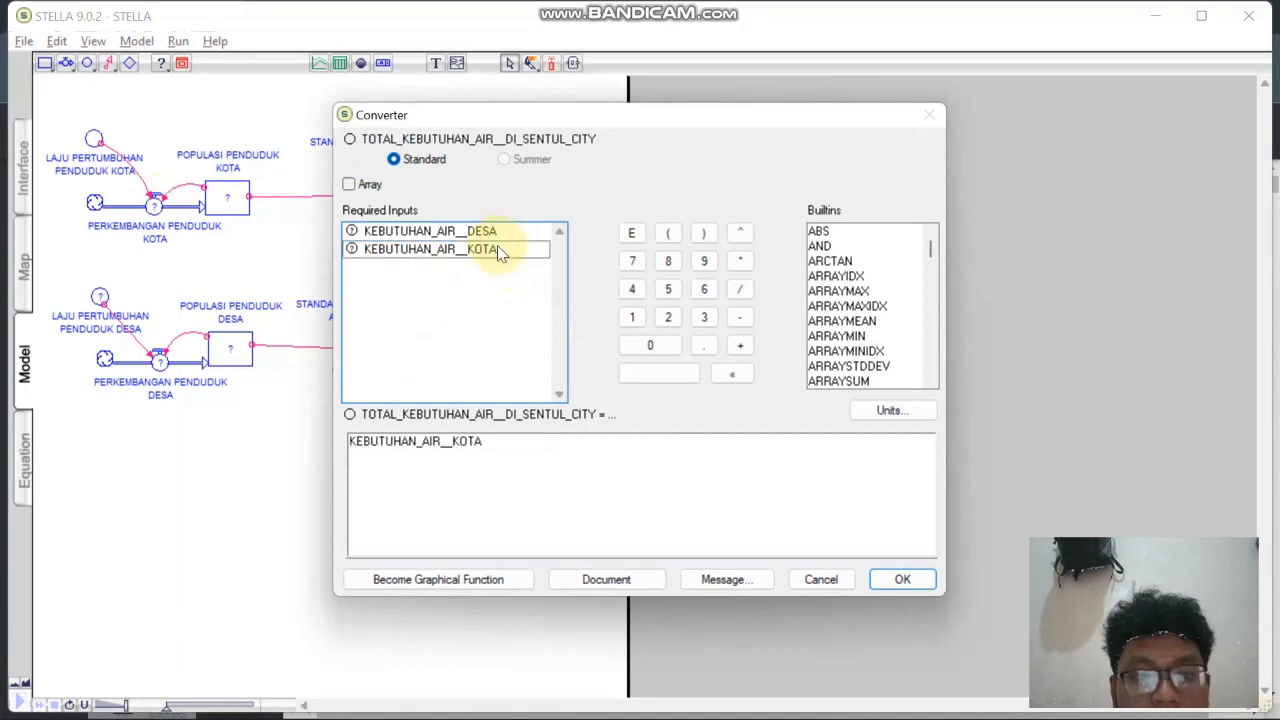
pyautogui.click(506, 236)
pyautogui.moveTo(634, 451)
pyautogui.mouseDown()
pyautogui.moveTo(343, 441)
pyautogui.moveTo(653, 440)
pyautogui.mouseUp()
pyautogui.press('BackSpace')
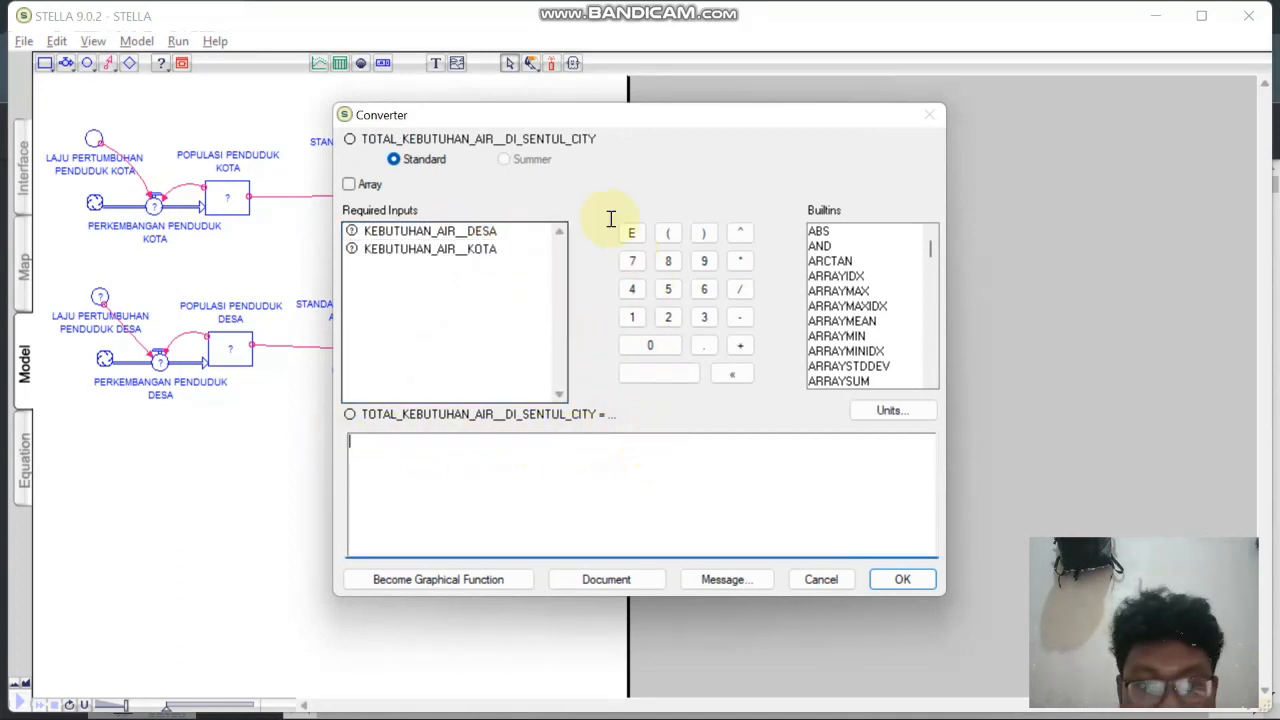
pyautogui.click(487, 236)
pyautogui.click(740, 345)
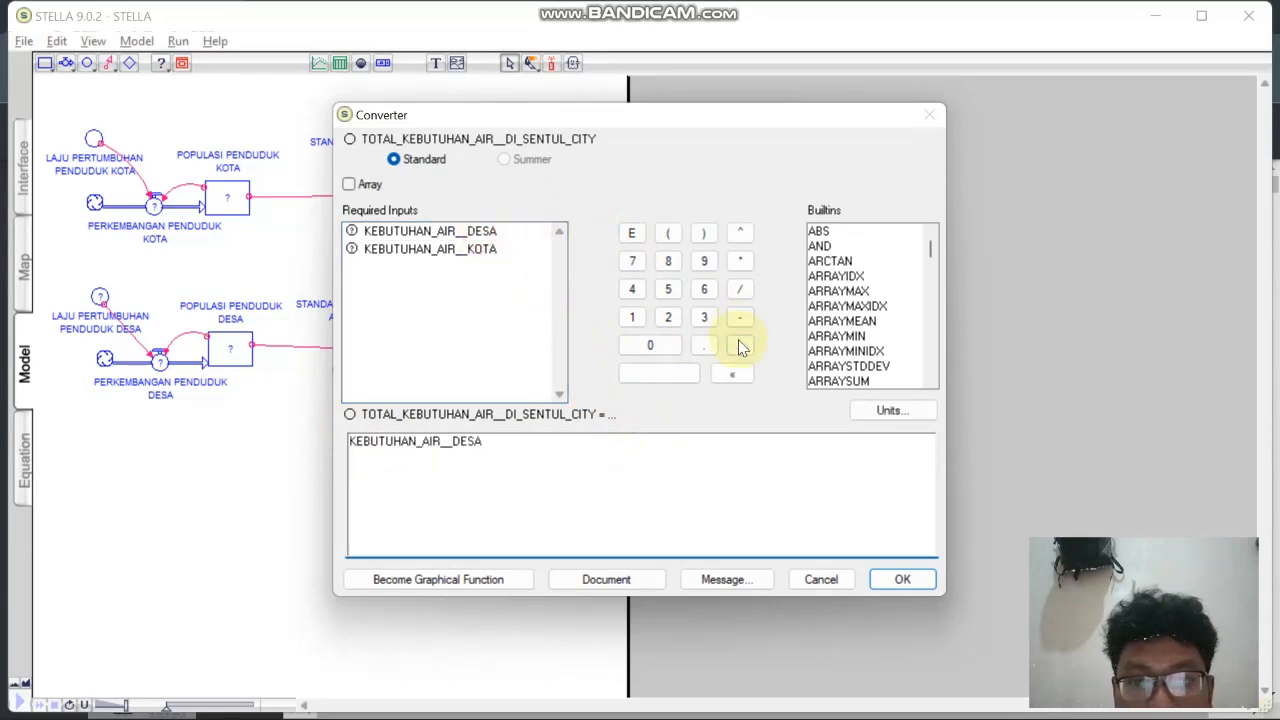
pyautogui.click(466, 250)
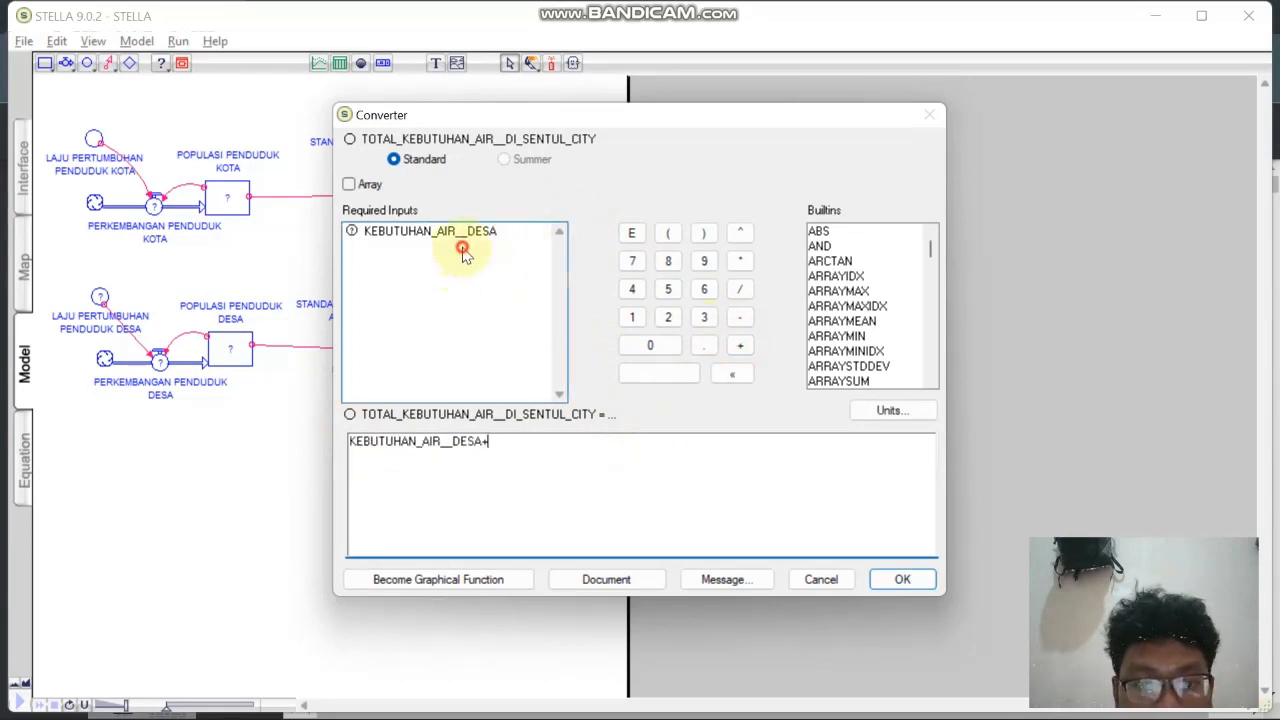
pyautogui.click(902, 579)
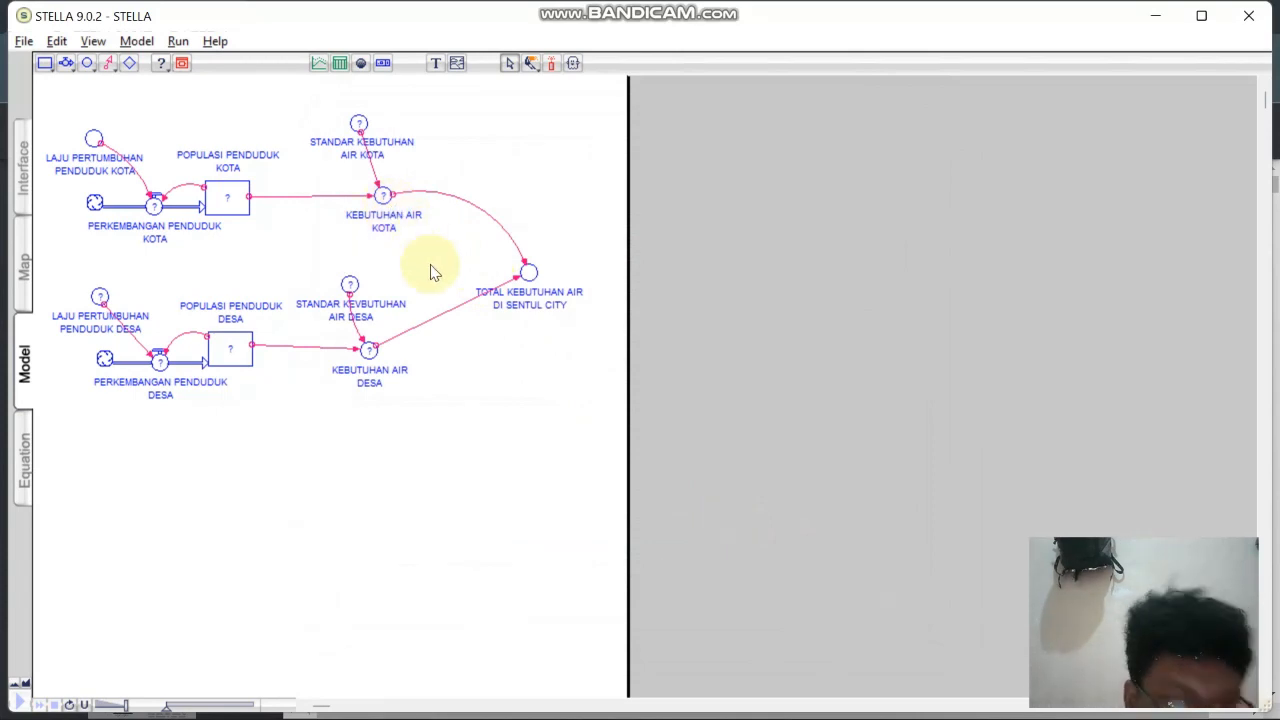
# Set the equation of the STANDAR KEBUTUHAN AIR KOTA converter to 43800.
pyautogui.click(366, 124)
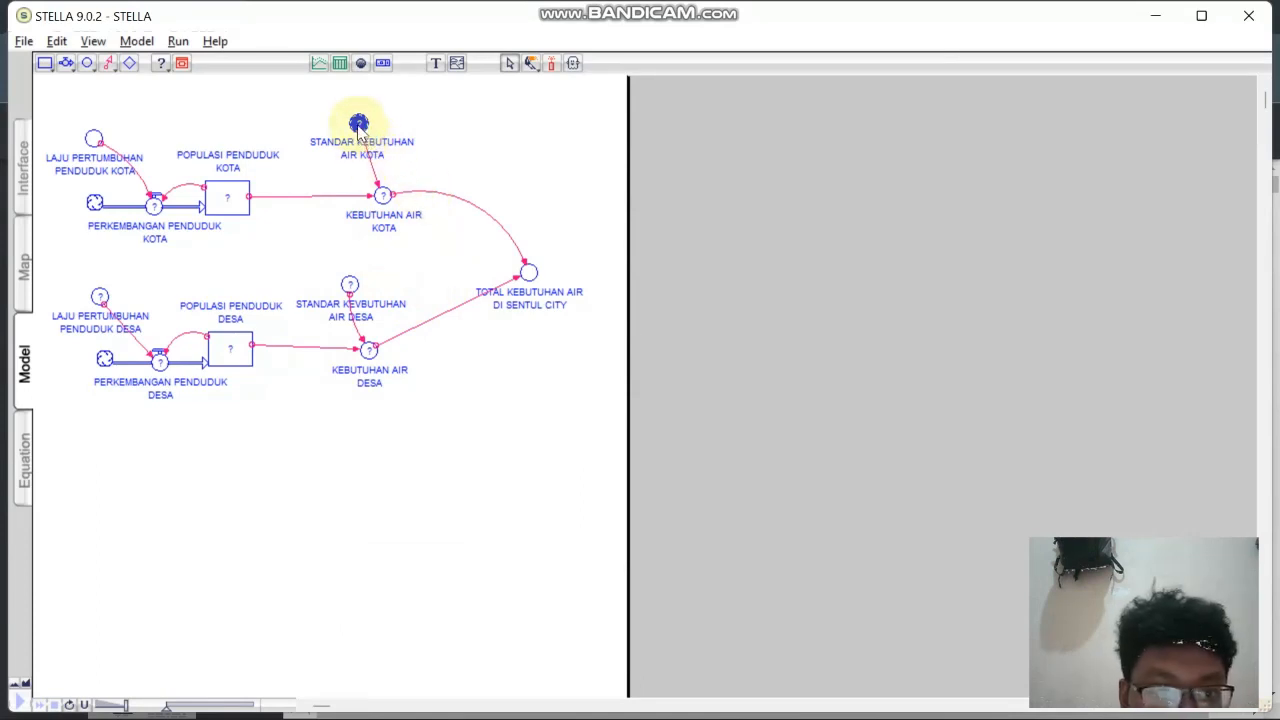
pyautogui.doubleClick(360, 127)
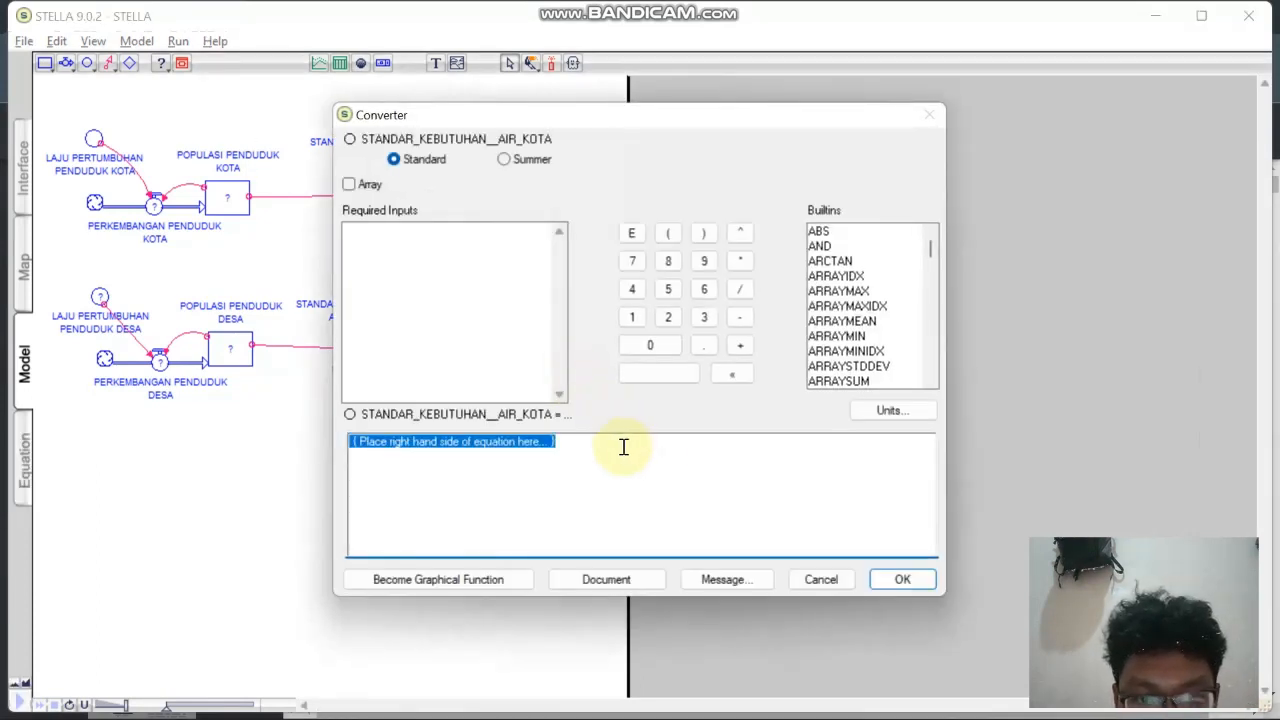
pyautogui.write('43800')
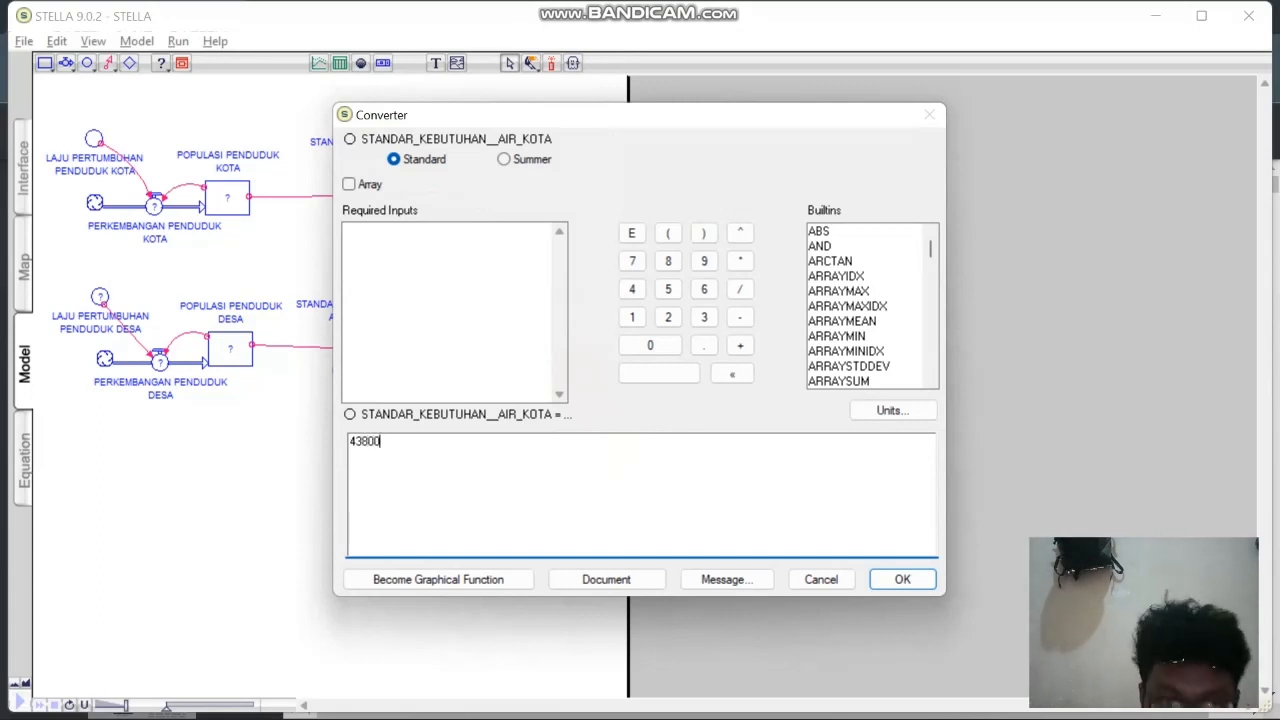
pyautogui.click(897, 581)
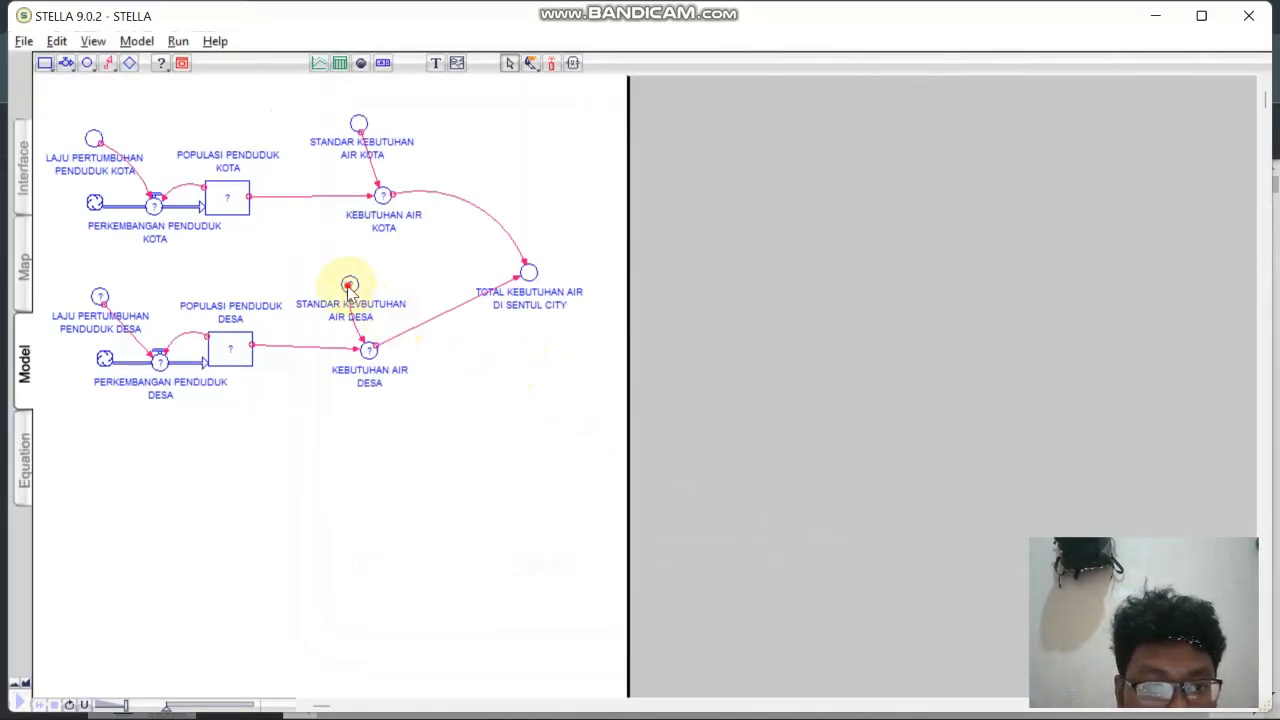
# Set the equation of the village water-standard converter, STANDAR KEVBUTUHAN AIR DESA, to 21900.
pyautogui.doubleClick(349, 287)
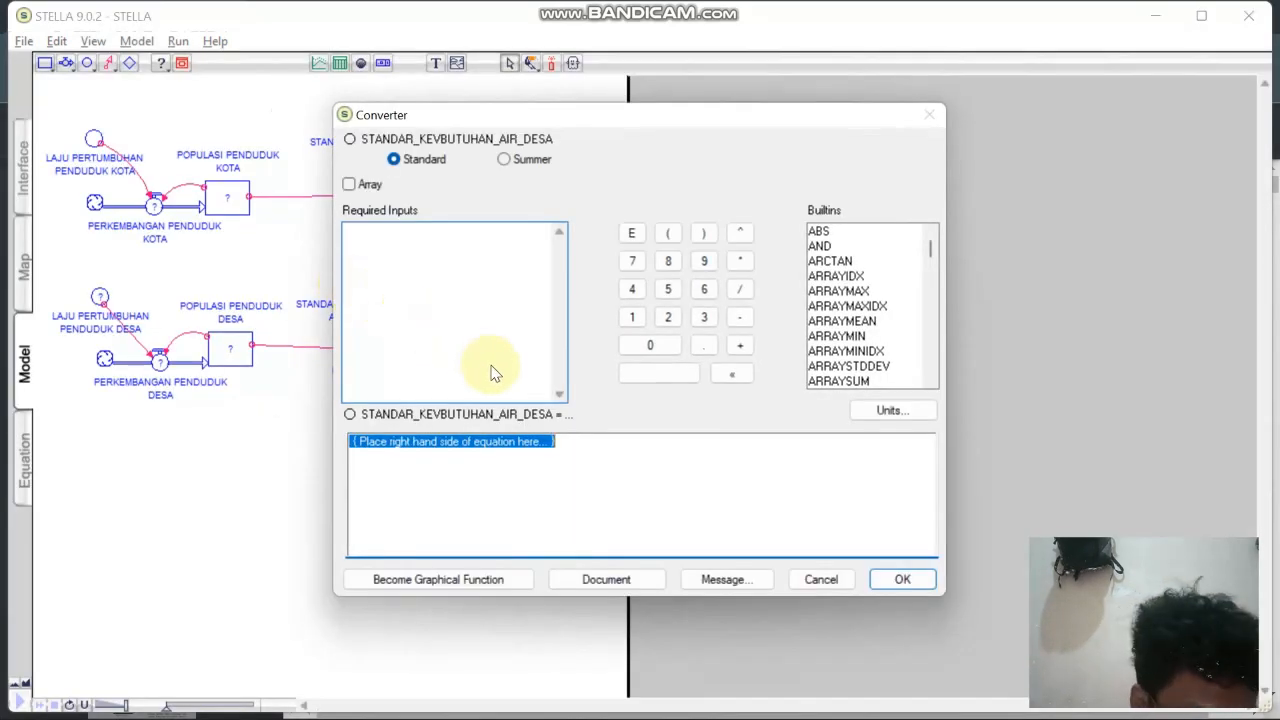
pyautogui.write('21900')
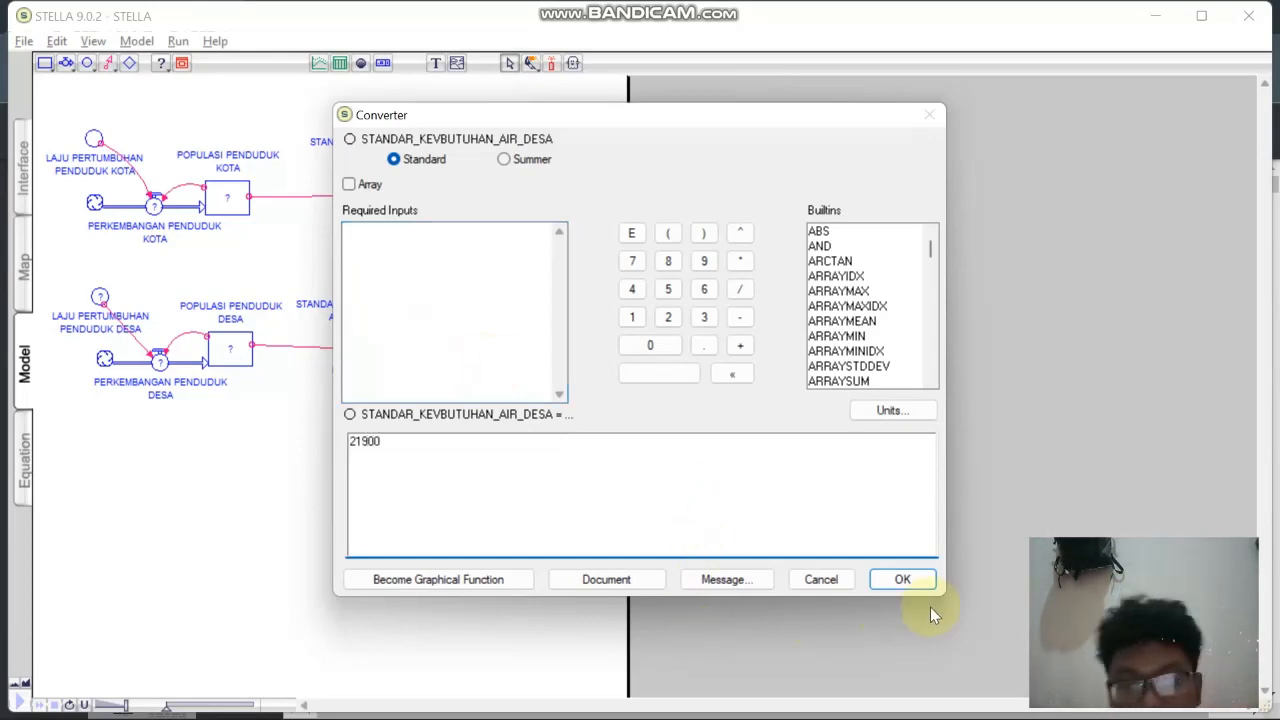
pyautogui.click(903, 580)
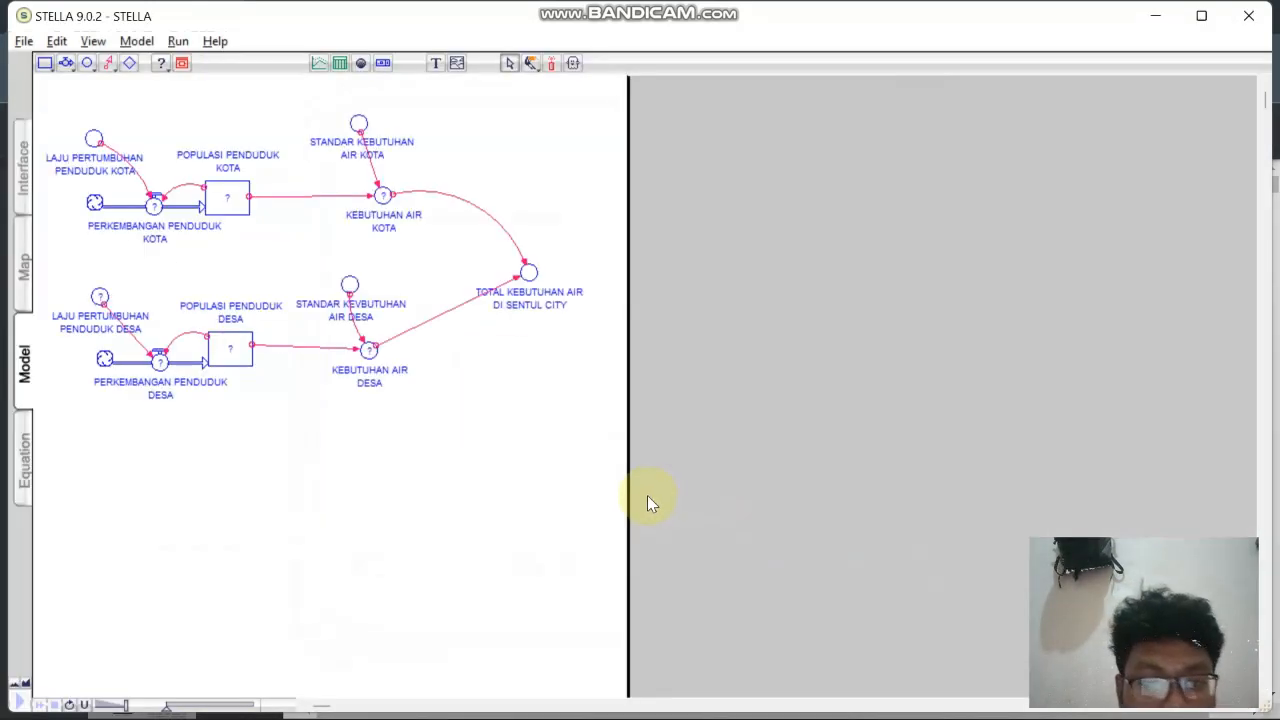
# Define the KEBUTUHAN AIR KOTA converter as POPULASI_PENDUDUK_KOTA*STANDAR_KEBUTUHAN__AIR_KOTA.
pyautogui.doubleClick(383, 197)
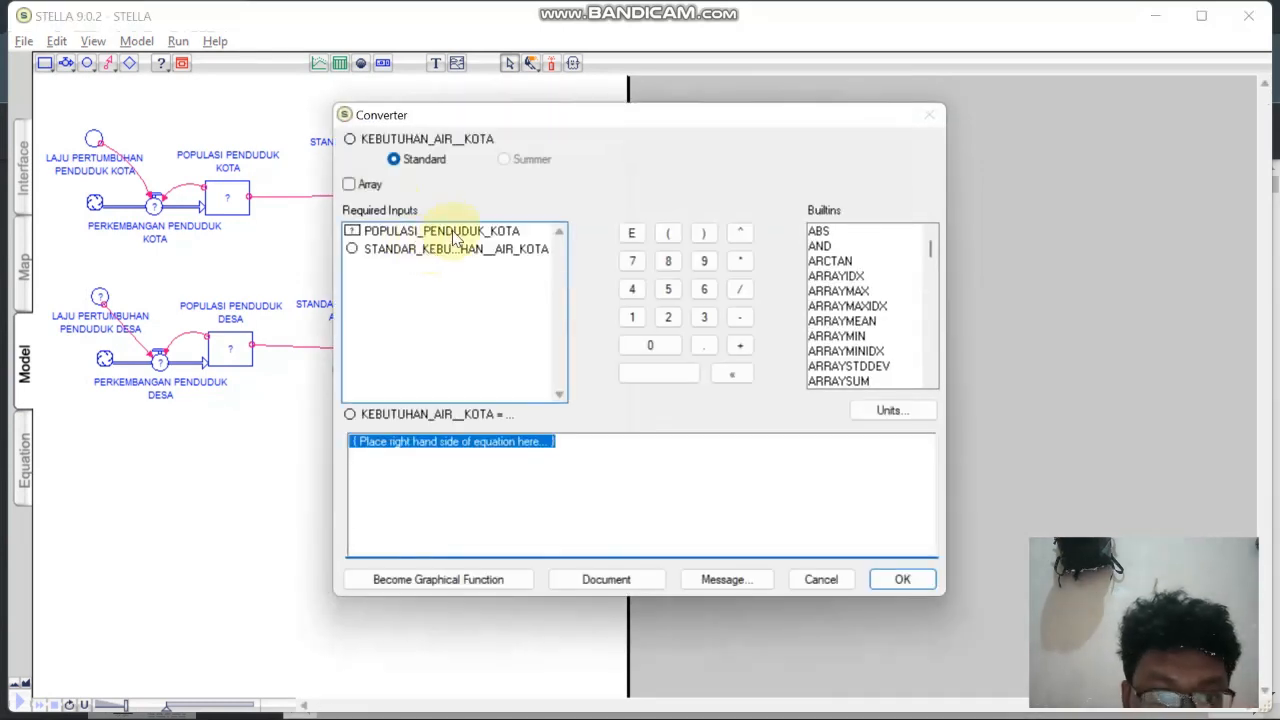
pyautogui.click(455, 231)
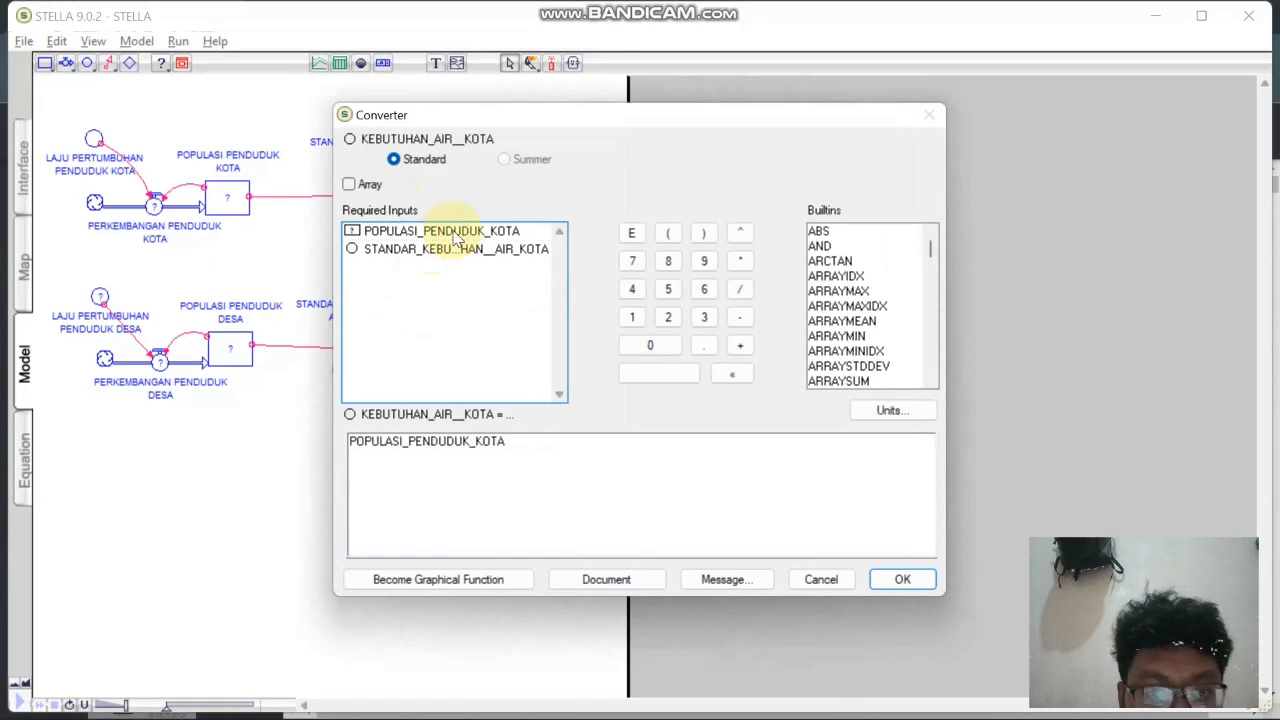
pyautogui.click(741, 263)
pyautogui.click(529, 250)
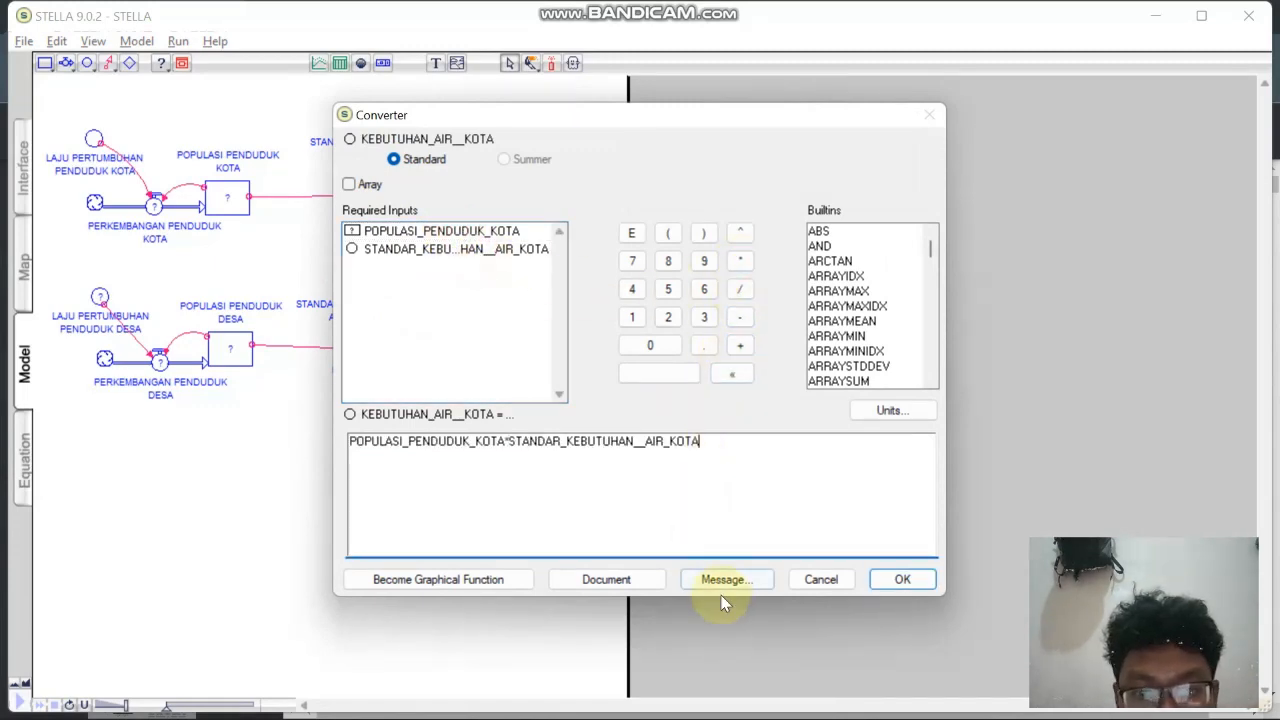
pyautogui.click(903, 580)
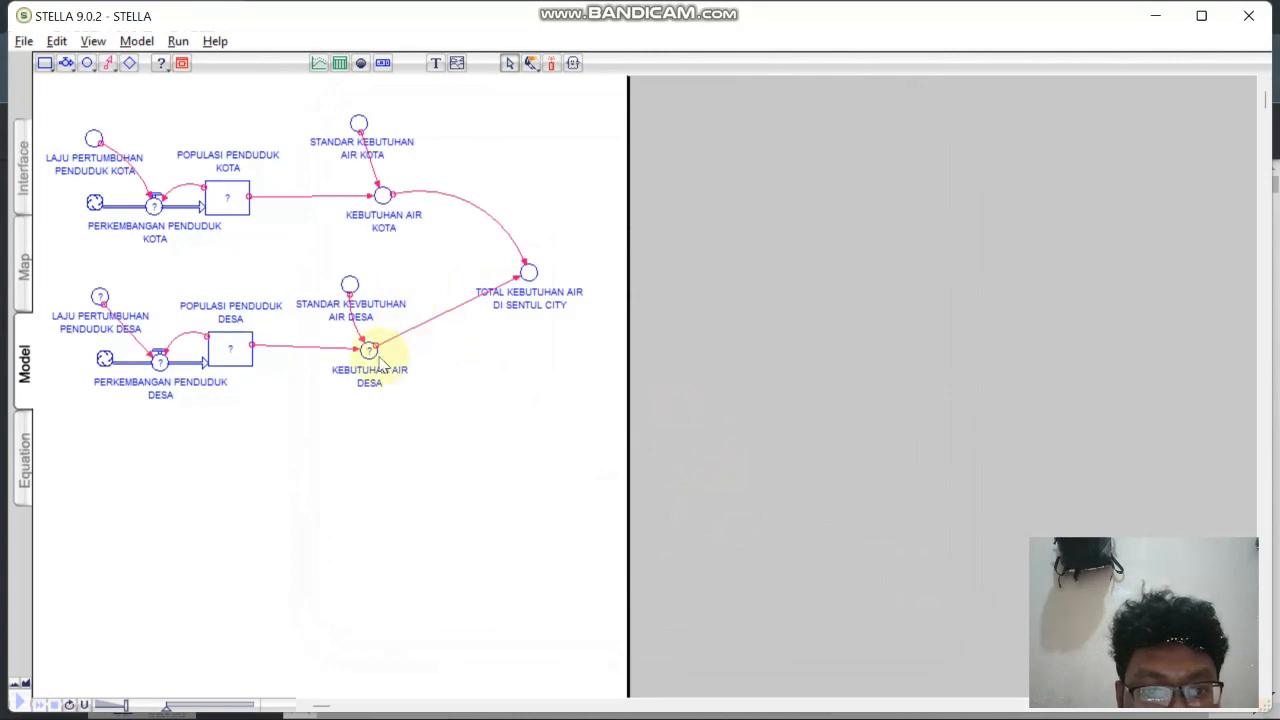
# Define the KEBUTUHAN AIR DESA converter as POPULASI_PENDUDUK_DESA multiplied by STANDAR_KEVBUTUHAN_AIR_DESA.
pyautogui.click(370, 350)
pyautogui.doubleClick(370, 350)
pyautogui.click(470, 231)
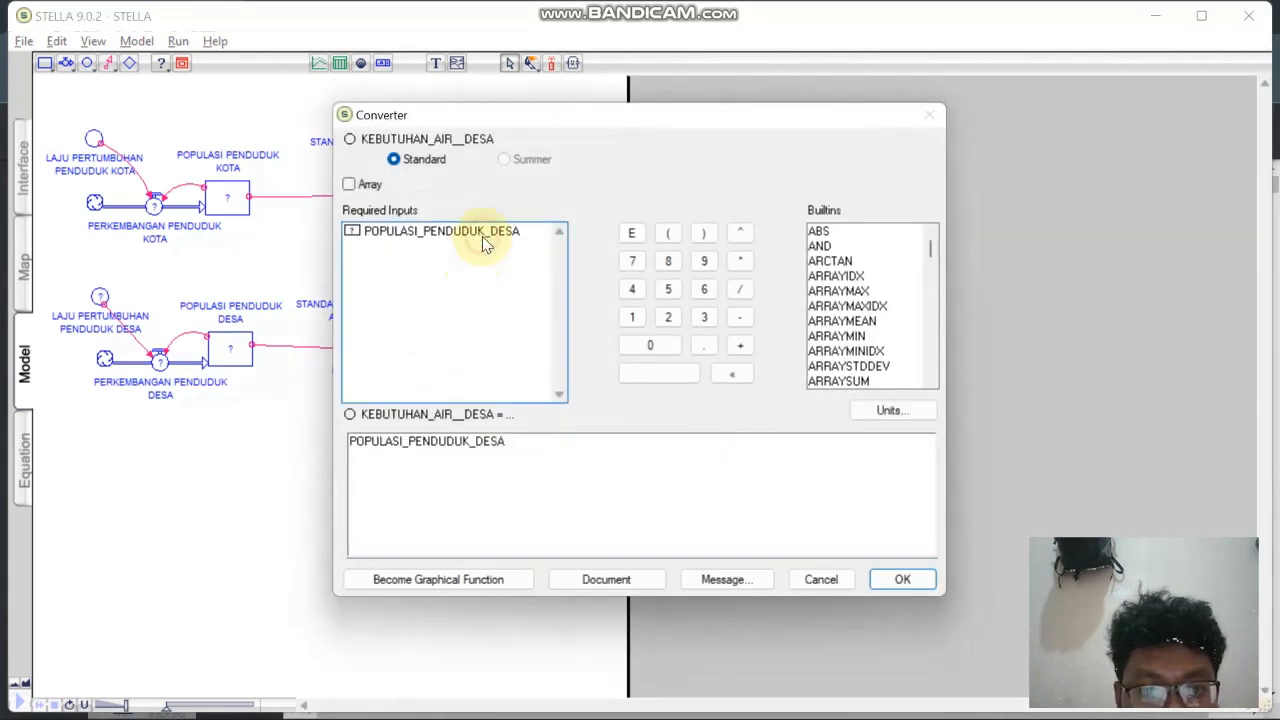
pyautogui.click(740, 260)
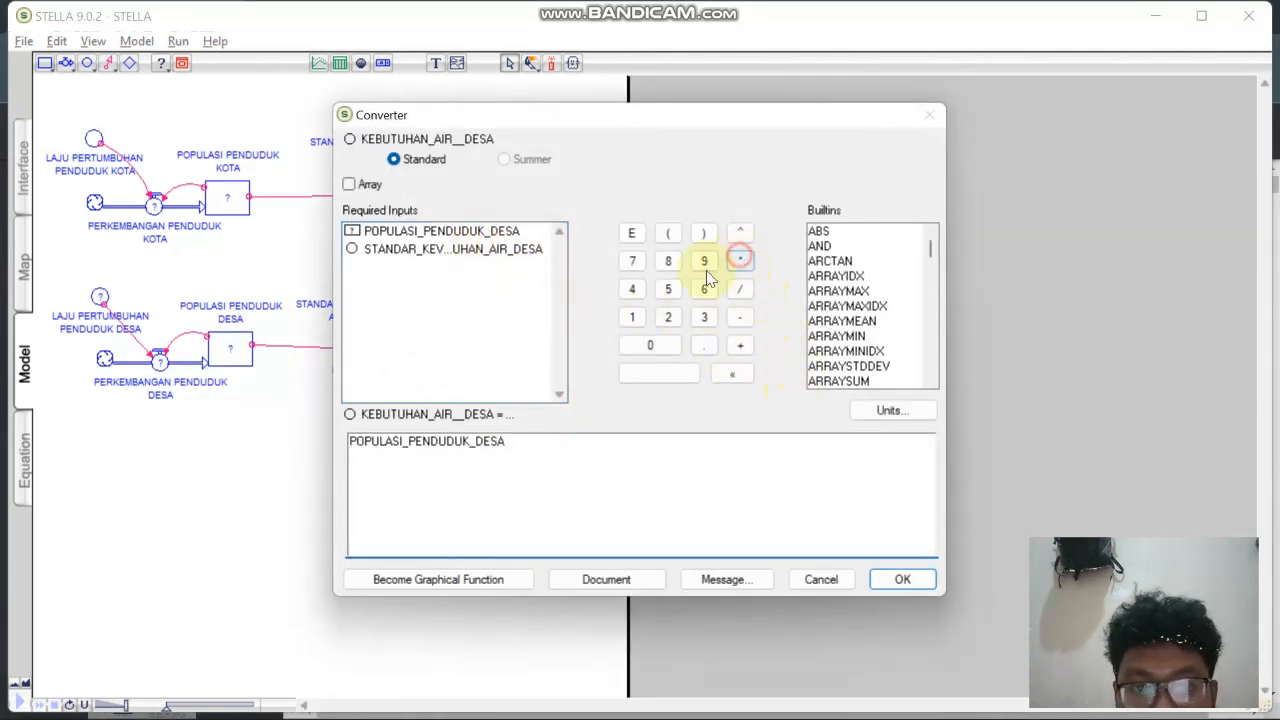
pyautogui.click(515, 250)
pyautogui.click(805, 518)
pyautogui.click(893, 580)
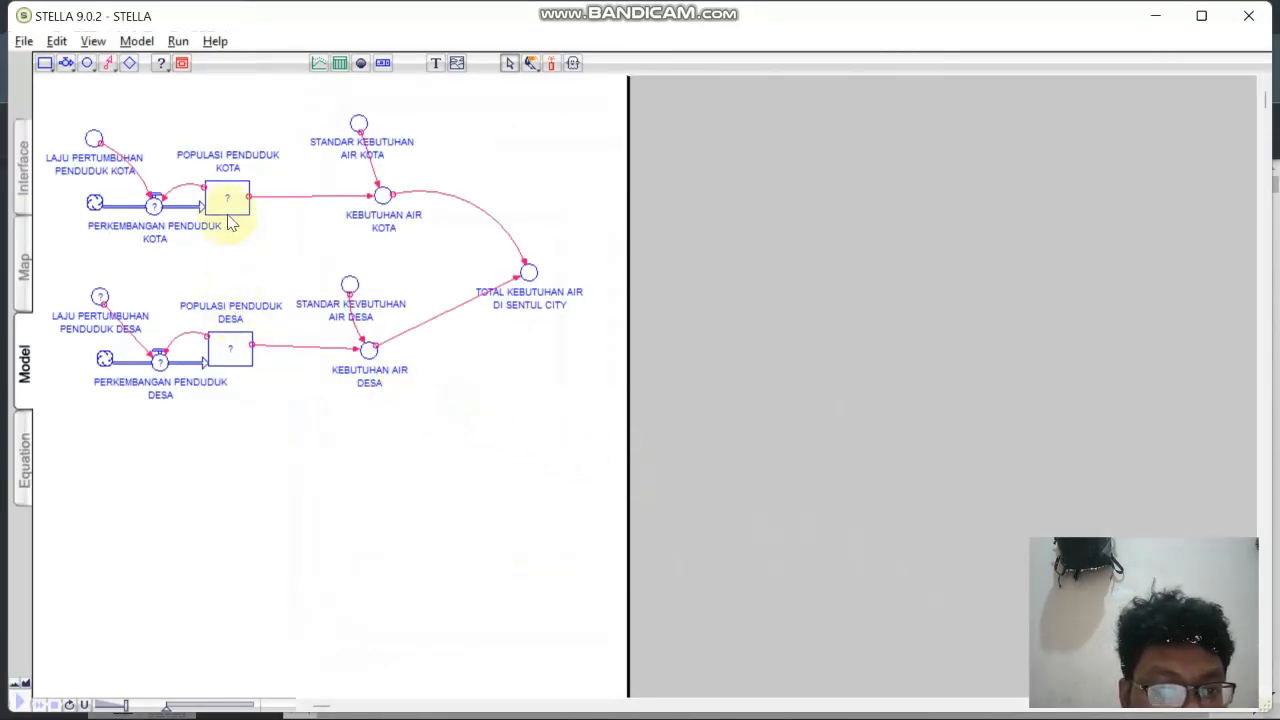
# Set the equation of the LAJU PERTUMBUHAN PENDUDUK DESA converter to 0.0303.
pyautogui.doubleClick(100, 296)
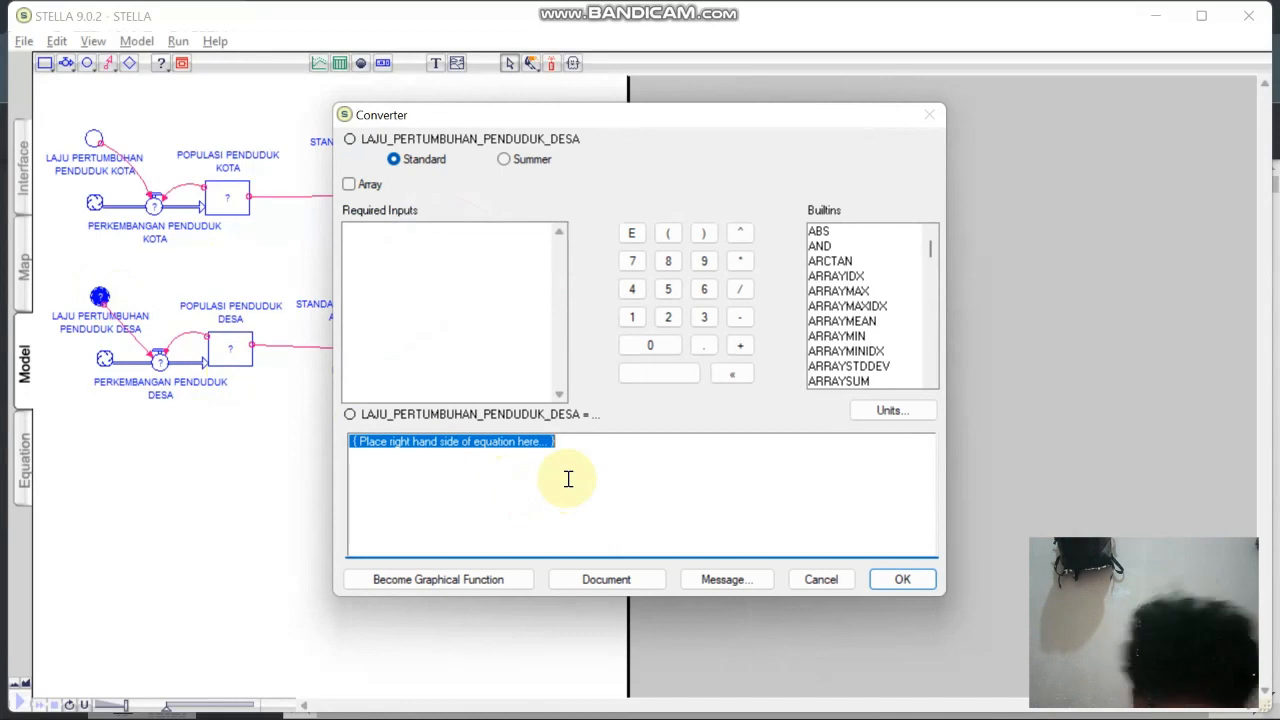
pyautogui.write('0.0')
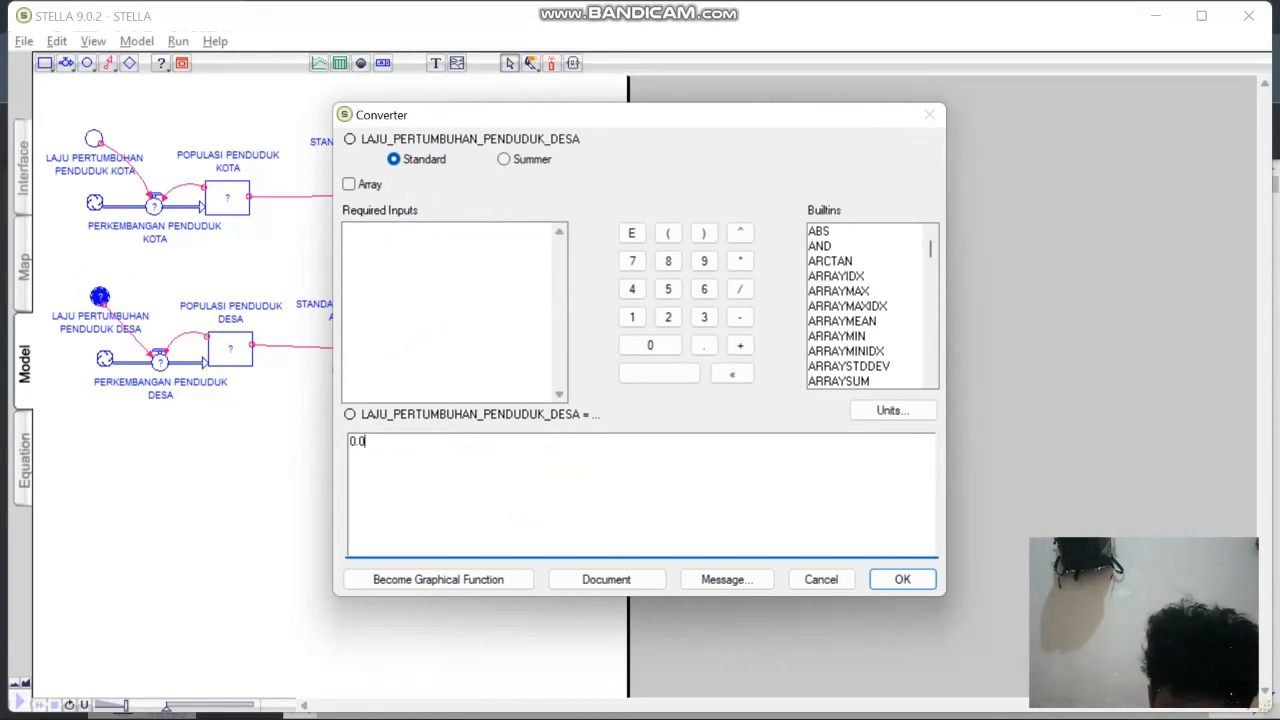
pyautogui.write('303')
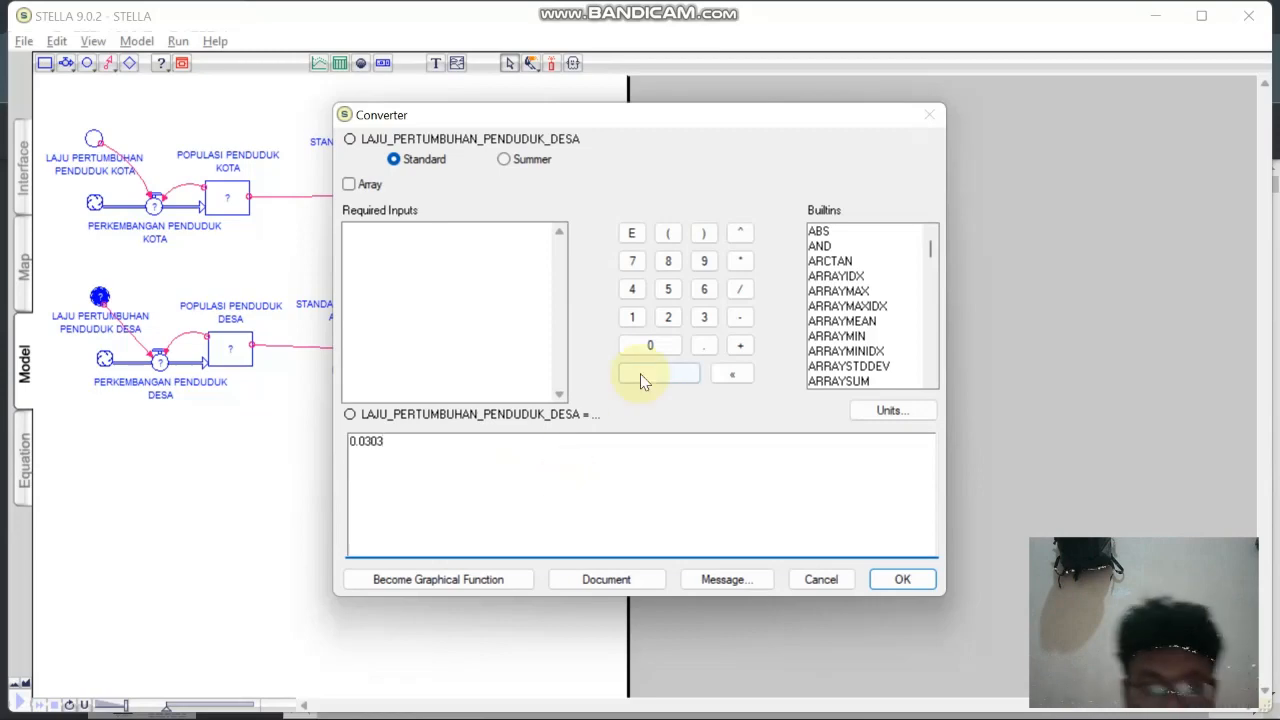
pyautogui.click(885, 582)
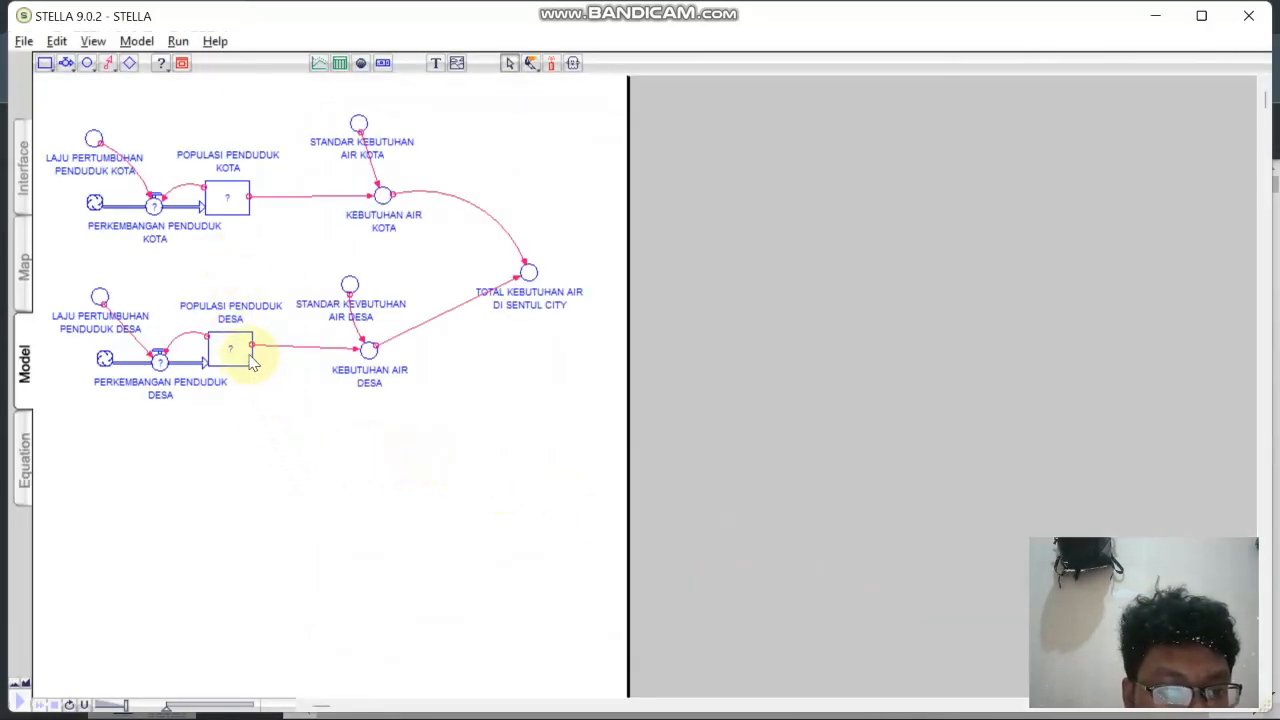
# Define the PERKEMBANGAN PENDUDUK KOTA flow as POPULASI_PENDUDUK_KOTA*LAJU_PERTUMBUHAN_PENDUDUK_KOTA+4960.
pyautogui.click(154, 206)
pyautogui.doubleClick(154, 206)
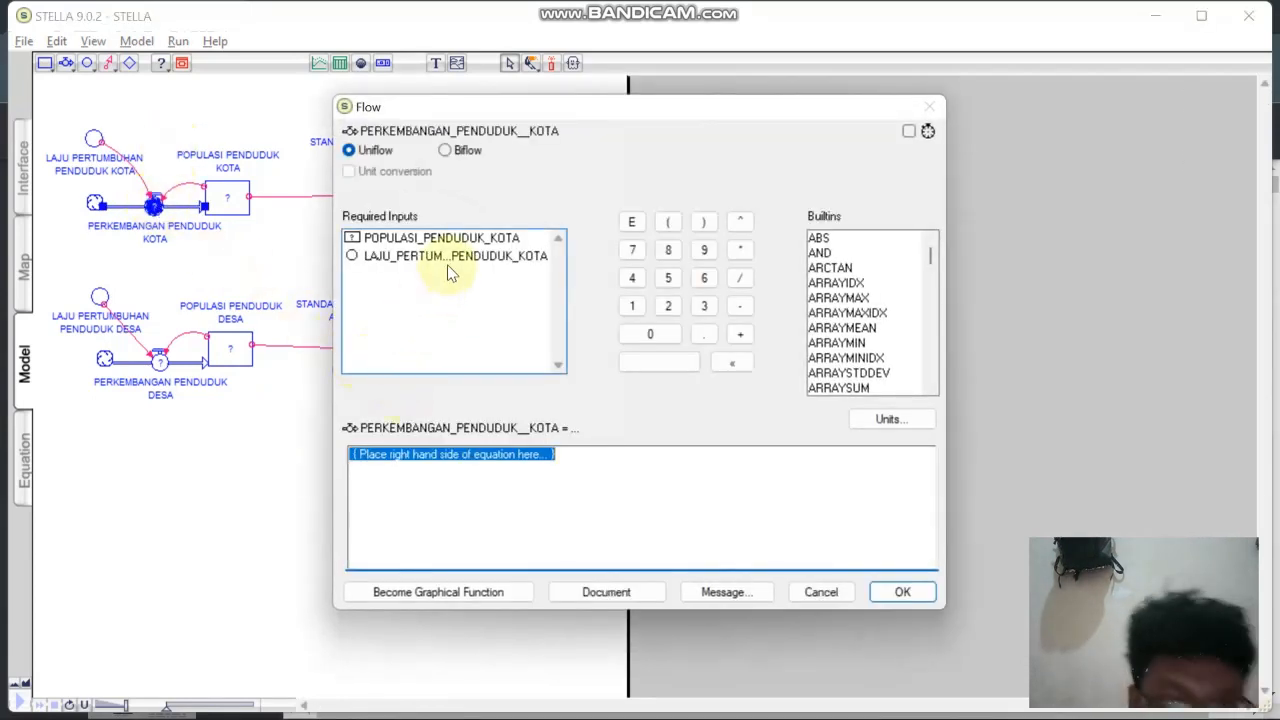
pyautogui.click(461, 243)
pyautogui.click(740, 249)
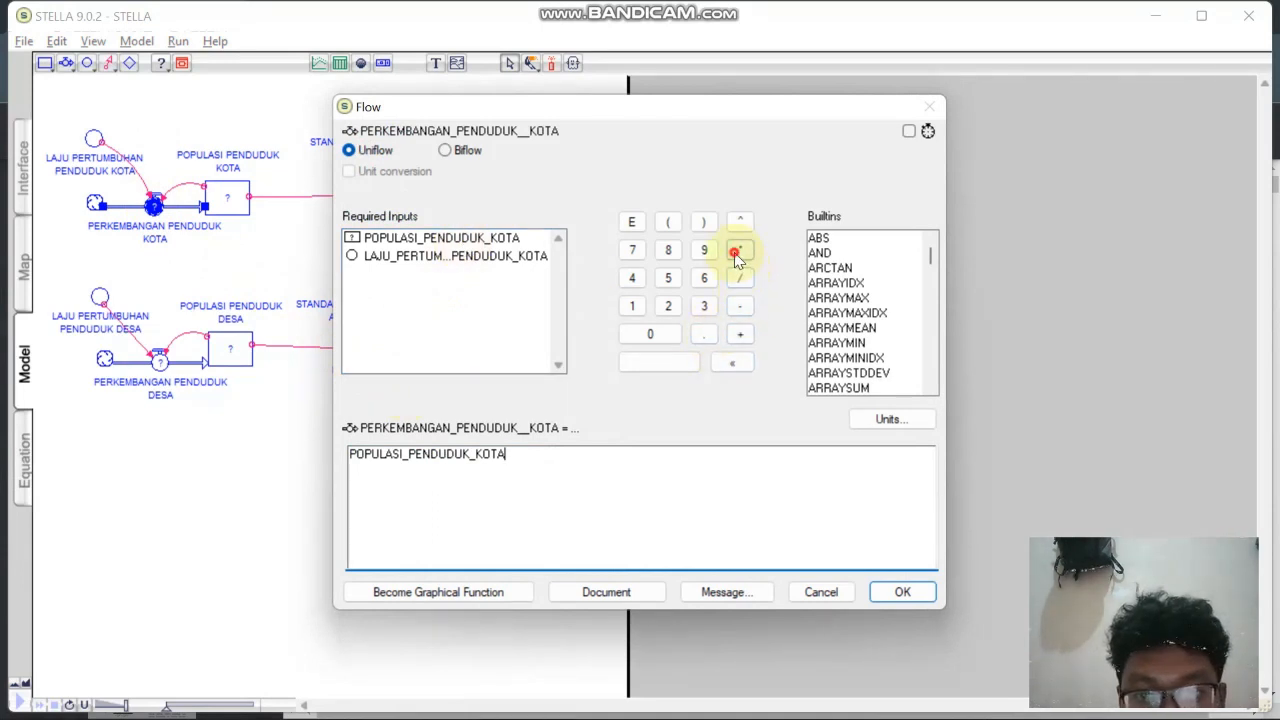
pyautogui.click(545, 258)
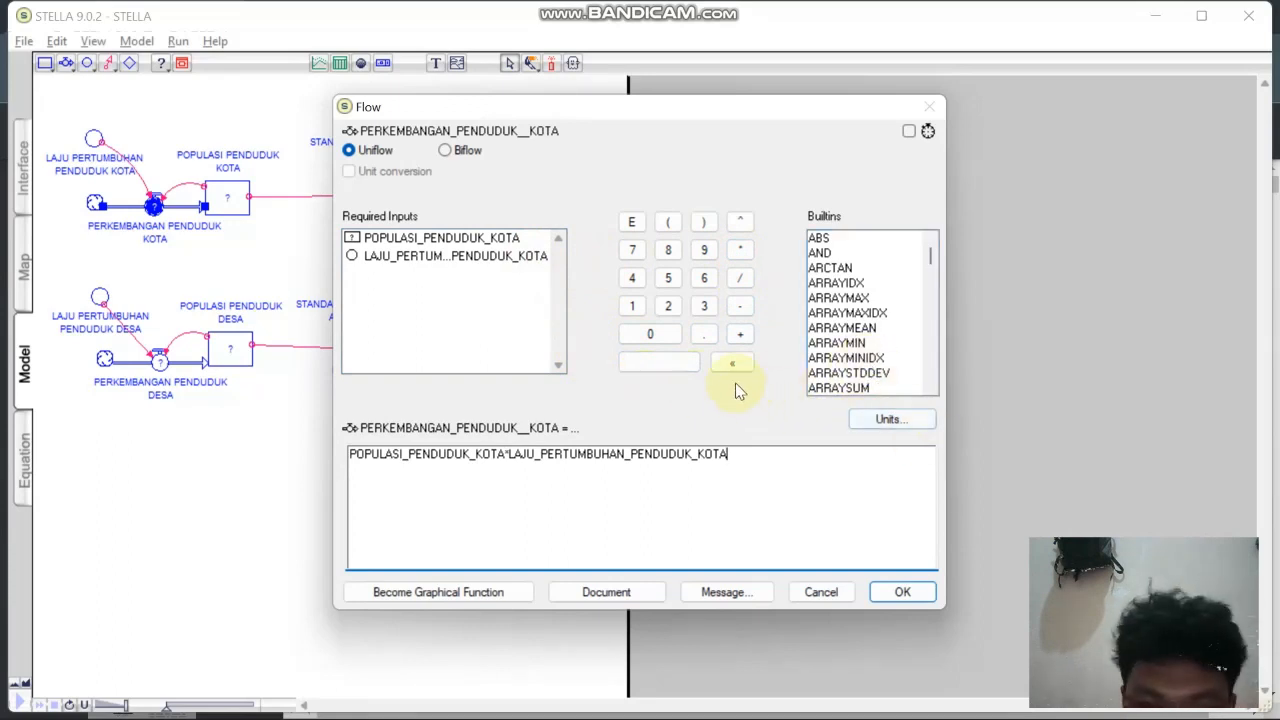
pyautogui.click(740, 334)
pyautogui.click(632, 278)
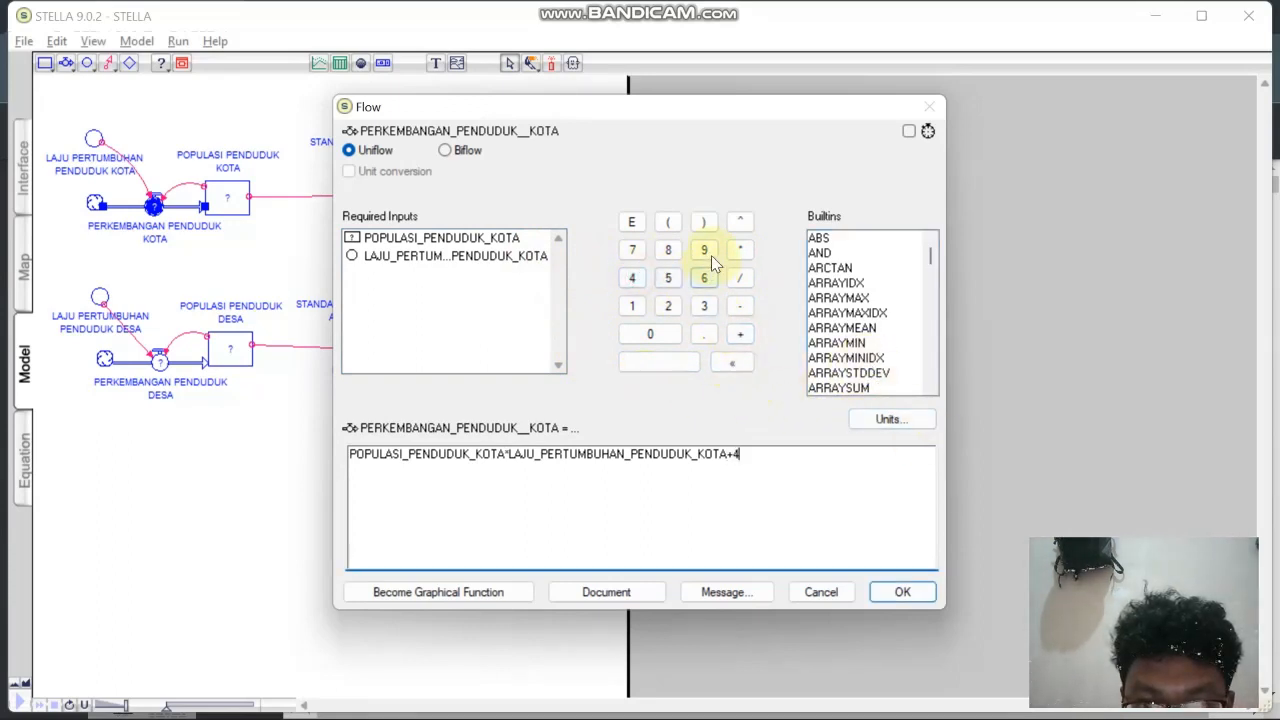
pyautogui.click(704, 250)
pyautogui.click(704, 278)
pyautogui.click(660, 336)
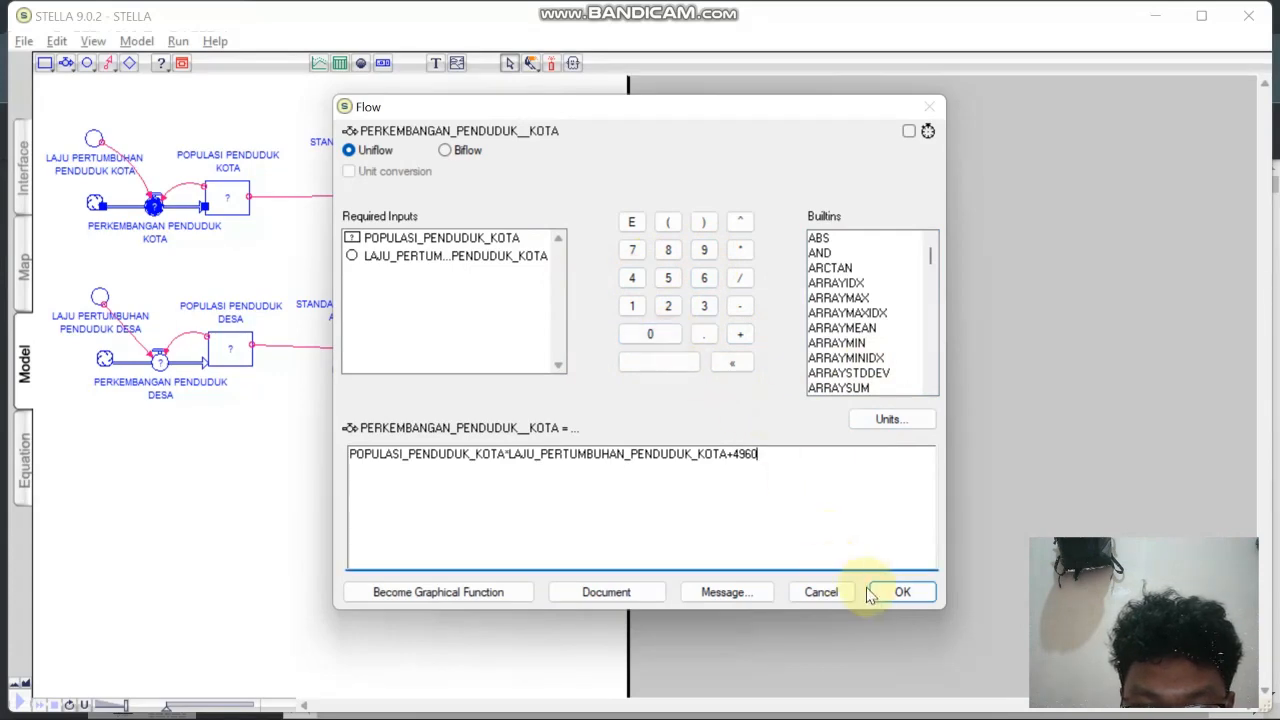
pyautogui.click(900, 592)
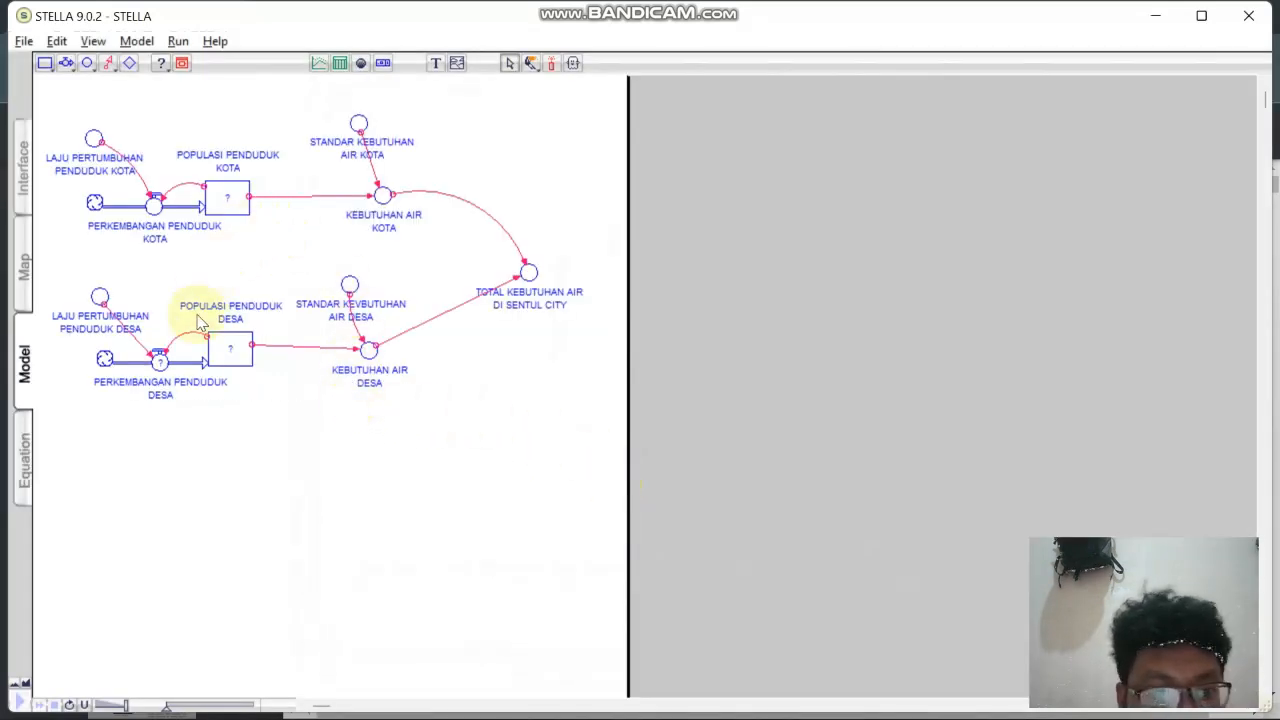
# Define the PERKEMBANGAN PENDUDUK DESA flow as POPULASI_PENDUDUK_DESA*LAJU_PERTUMBUHAN_PENDUDUK_DESA.
pyautogui.doubleClick(160, 360)
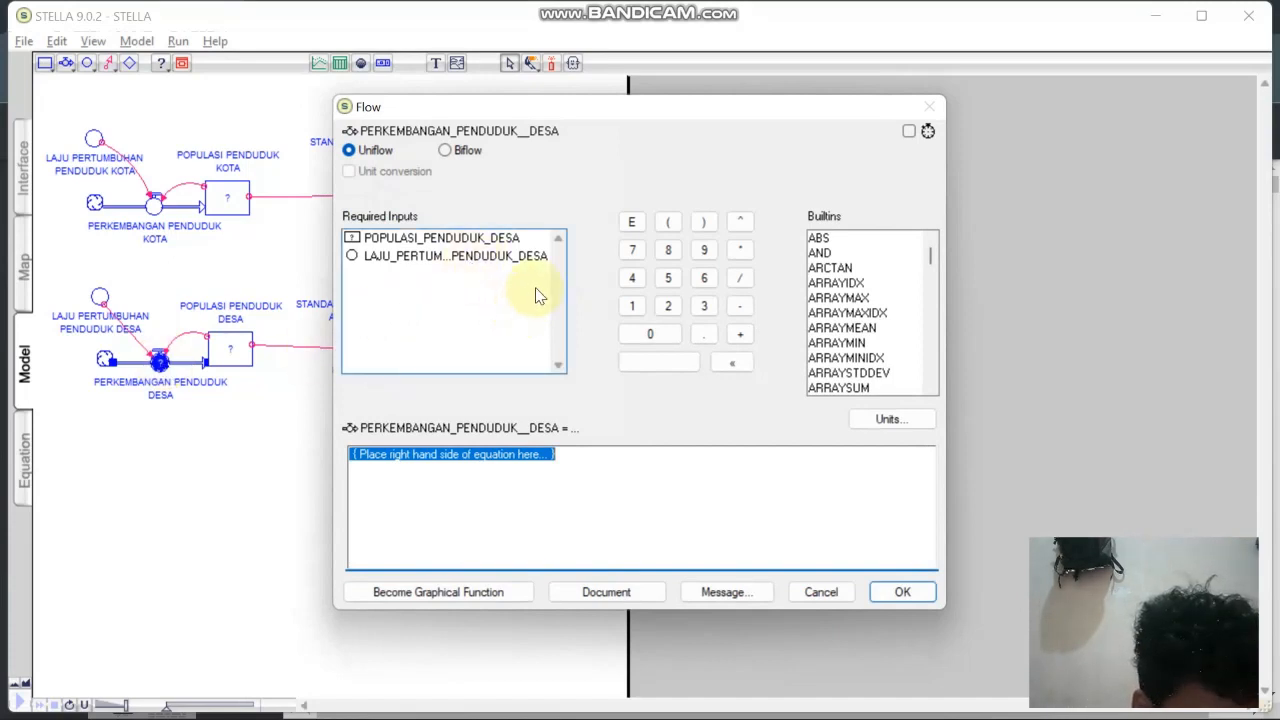
pyautogui.click(514, 240)
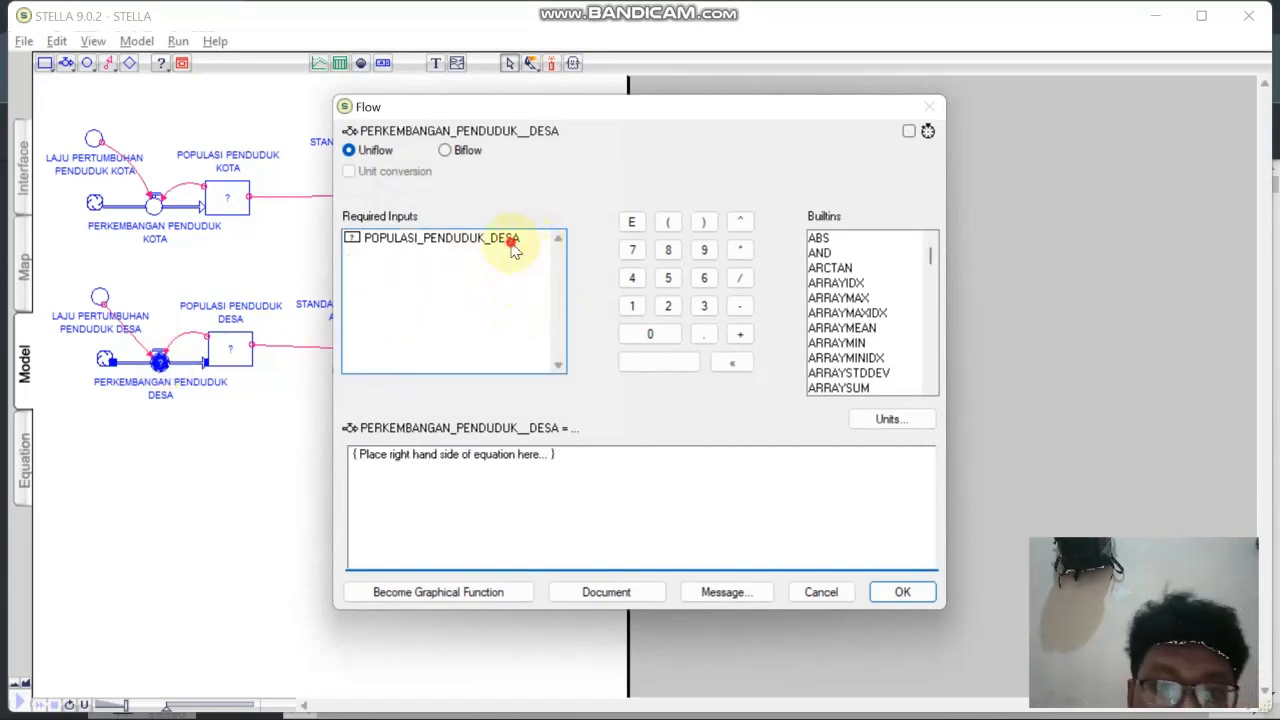
pyautogui.click(740, 249)
pyautogui.click(491, 258)
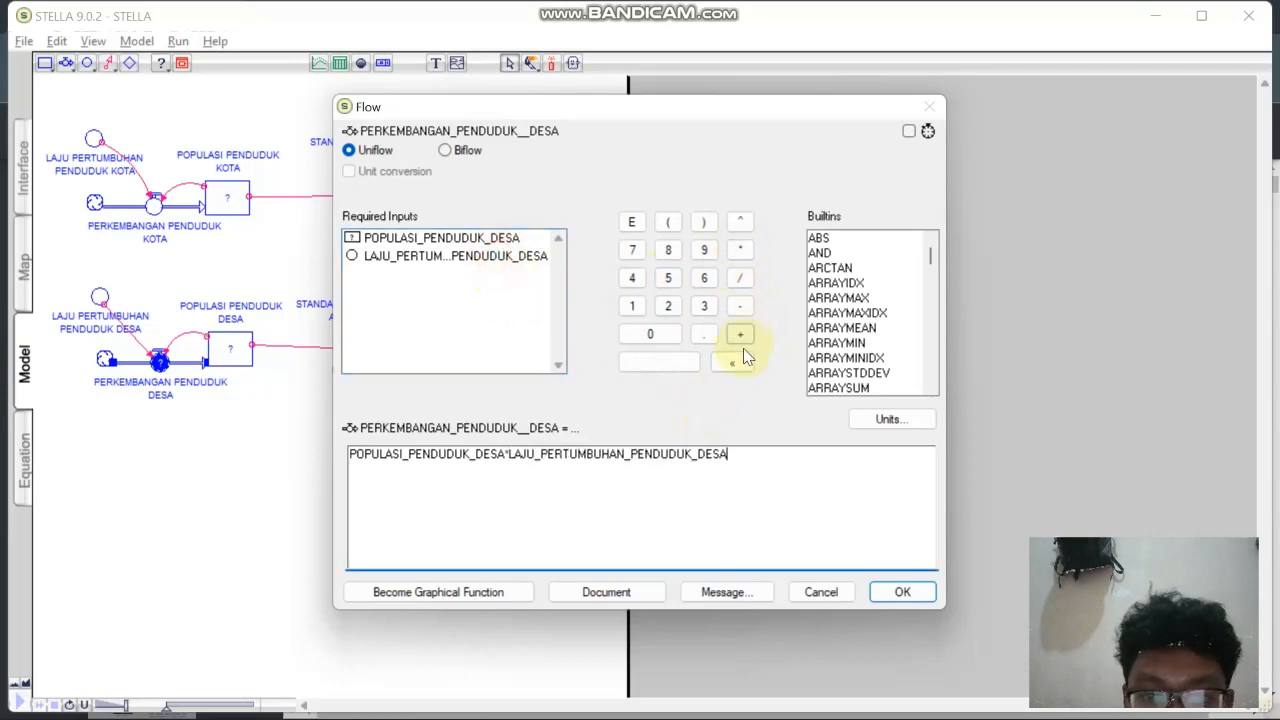
pyautogui.click(893, 588)
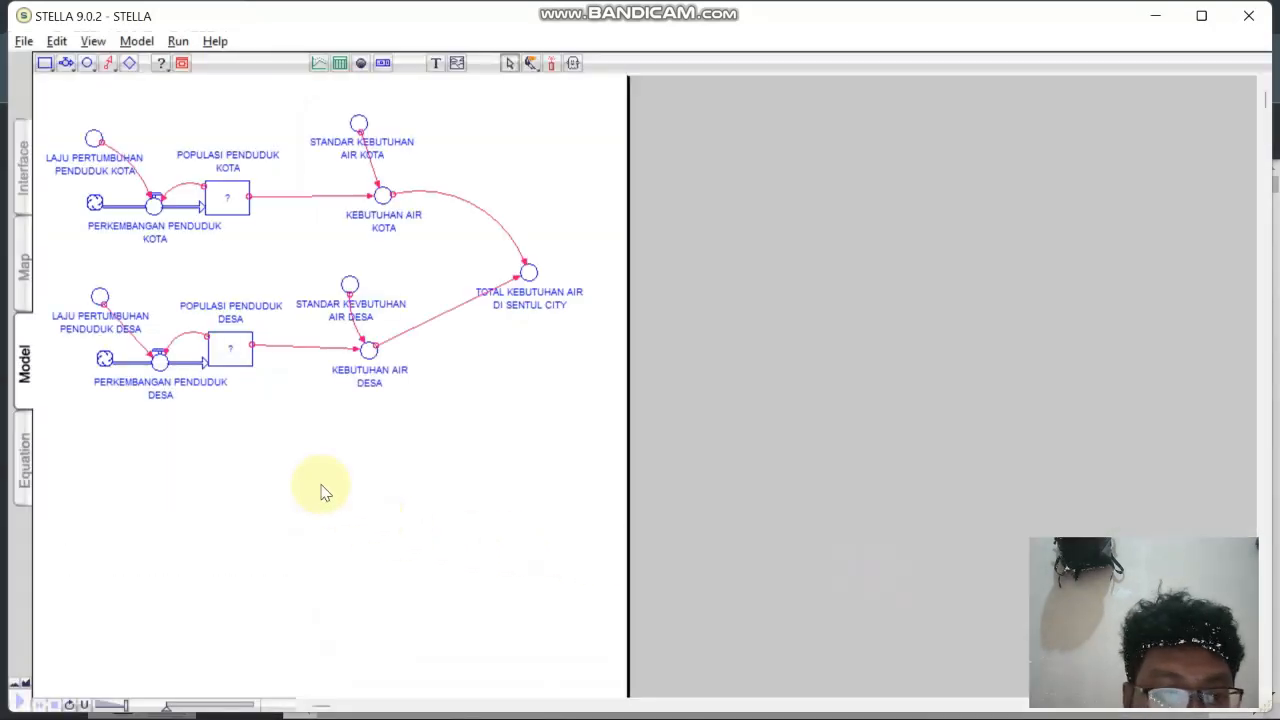
# Set the initial value of the POPULASI PENDUDUK KOTA stock to 41300.
pyautogui.click(233, 205)
pyautogui.doubleClick(233, 205)
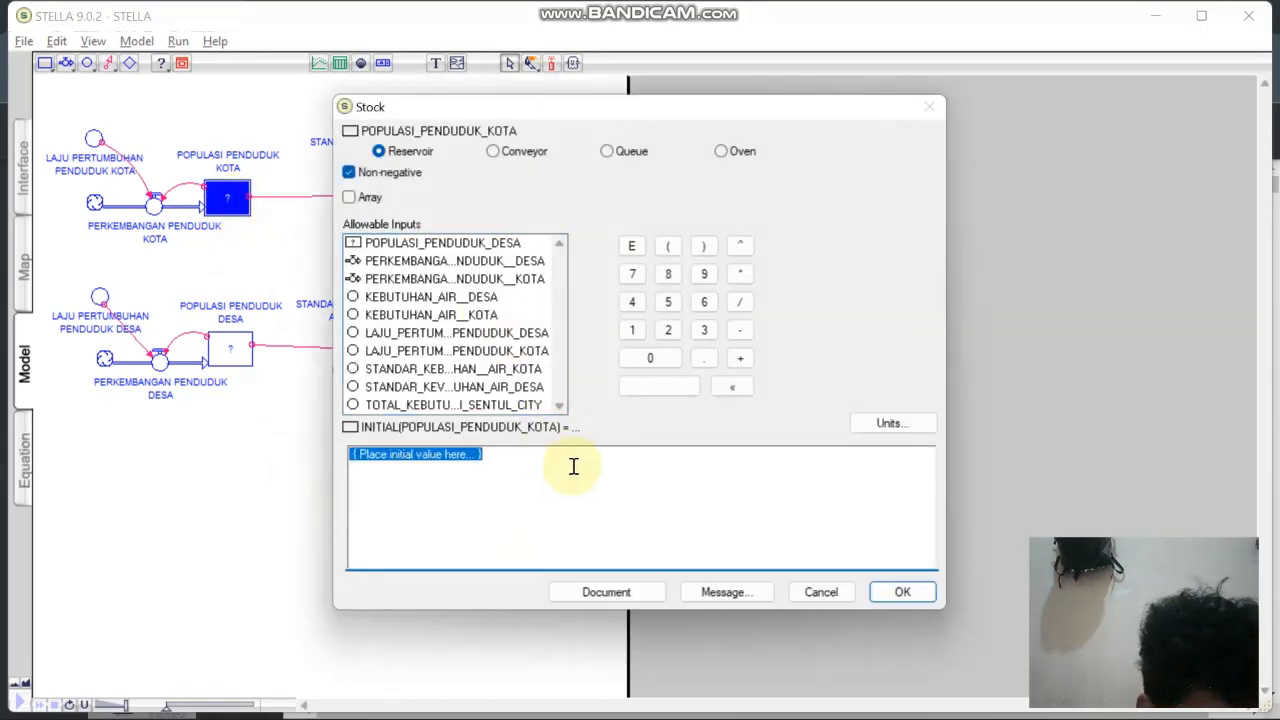
pyautogui.write('41300')
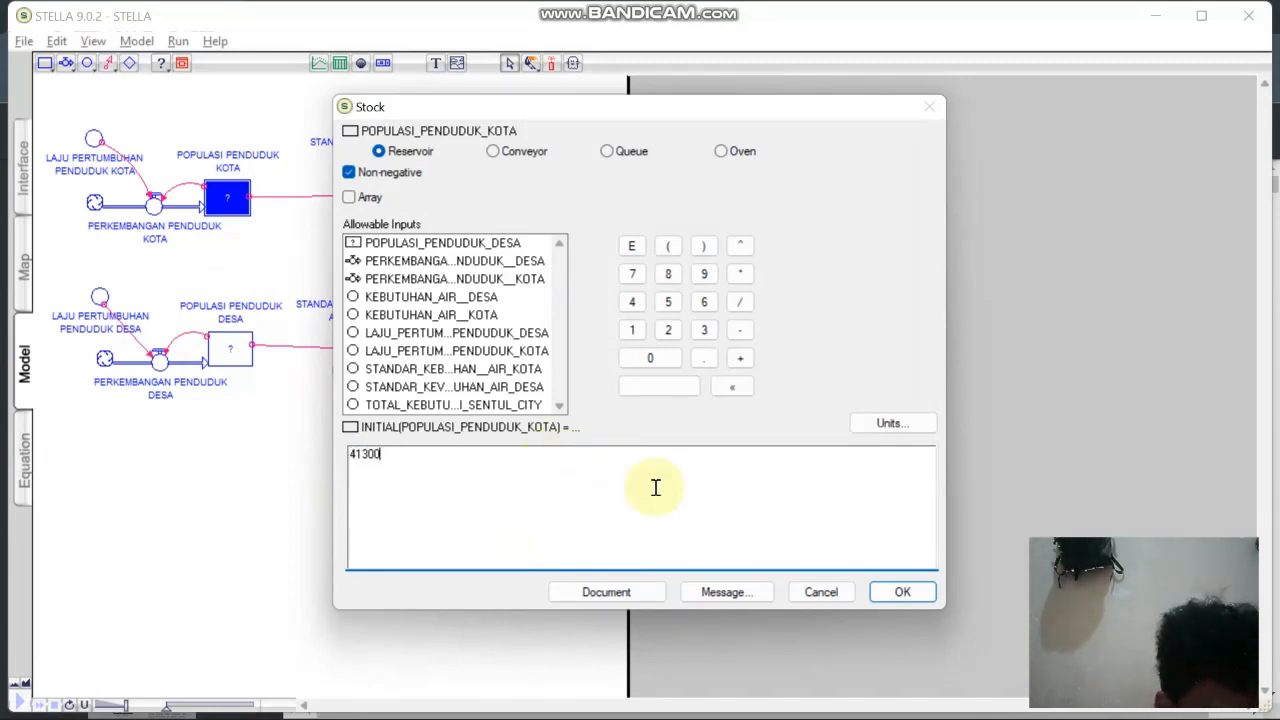
pyautogui.click(901, 594)
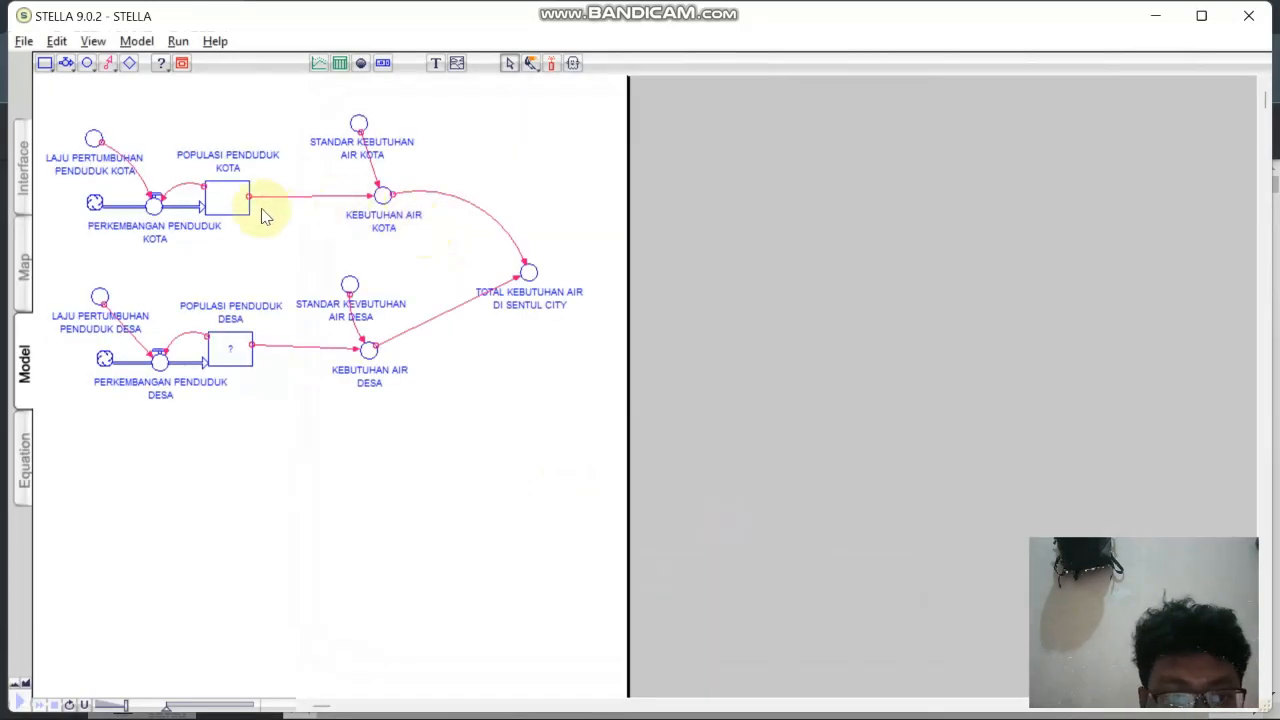
# Set the initial value of the POPULASI PENDUDUK DESA stock to 88005.
pyautogui.doubleClick(222, 355)
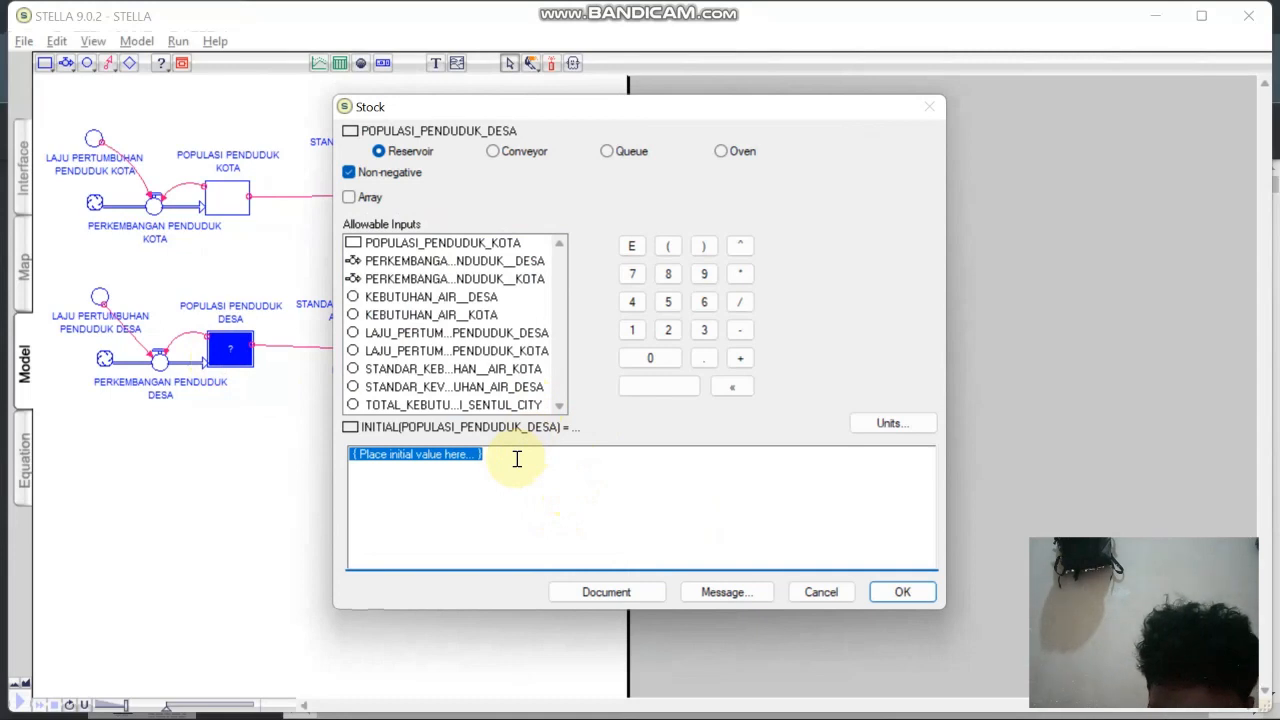
pyautogui.write('88005')
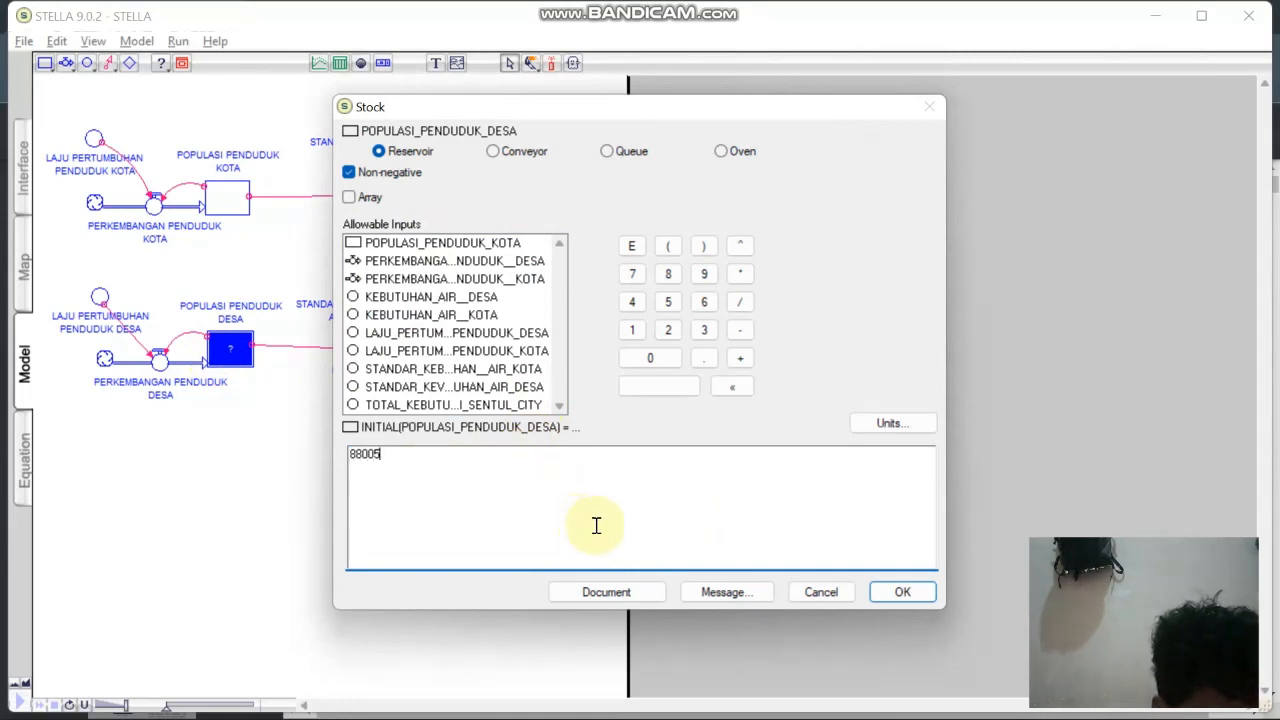
pyautogui.press('Return')
pyautogui.click(889, 595)
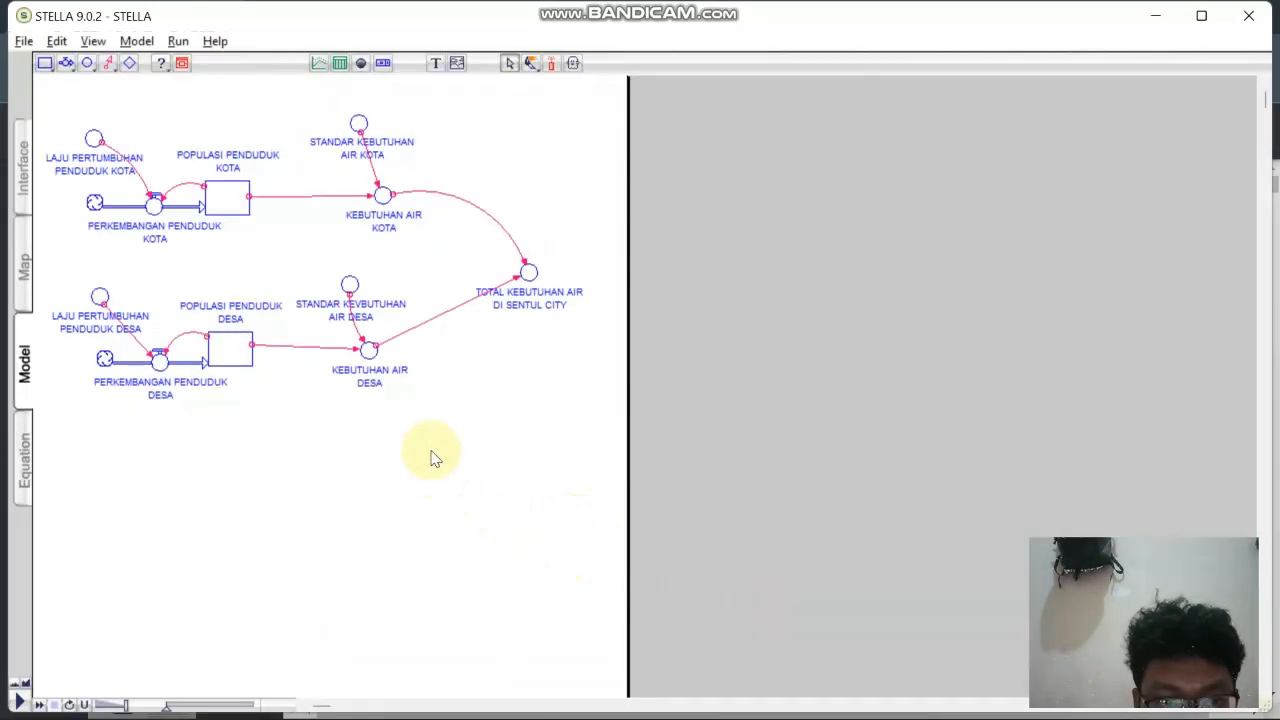
pyautogui.click(436, 441)
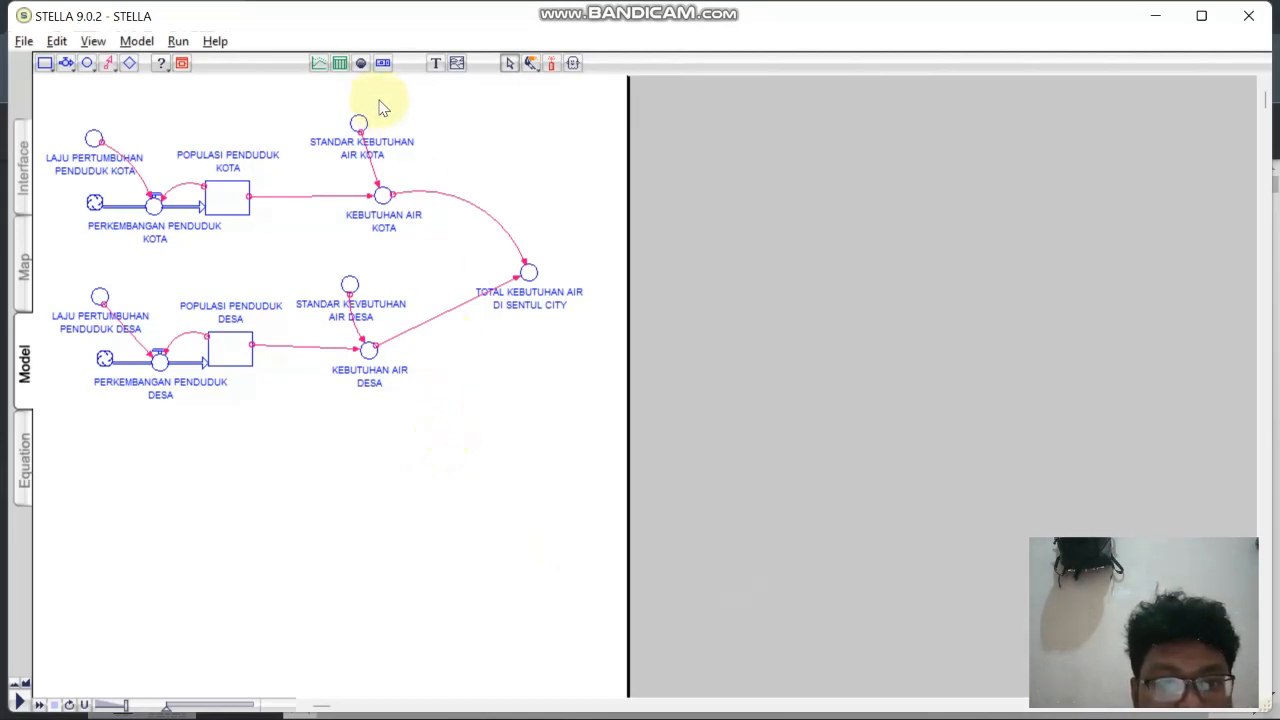
# Add a graph pad in the empty area beside the stock-and-flow diagram and pin it to the model.
pyautogui.click(323, 65)
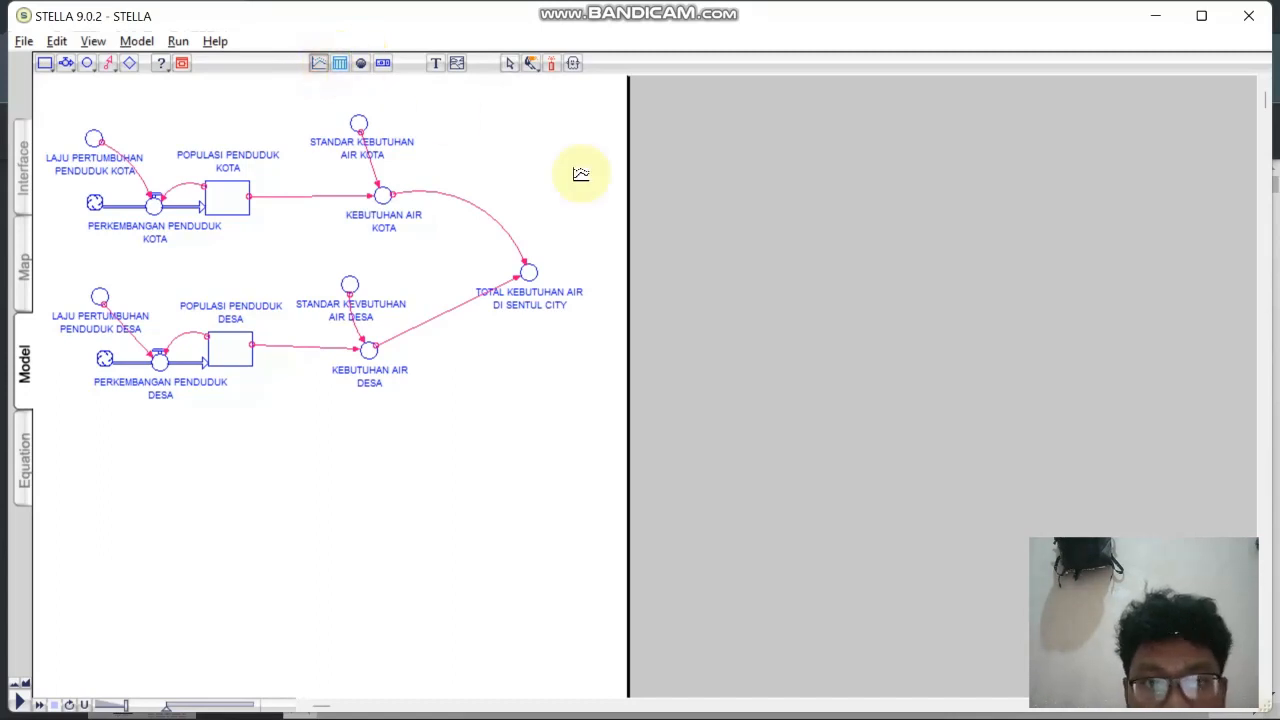
pyautogui.click(803, 208)
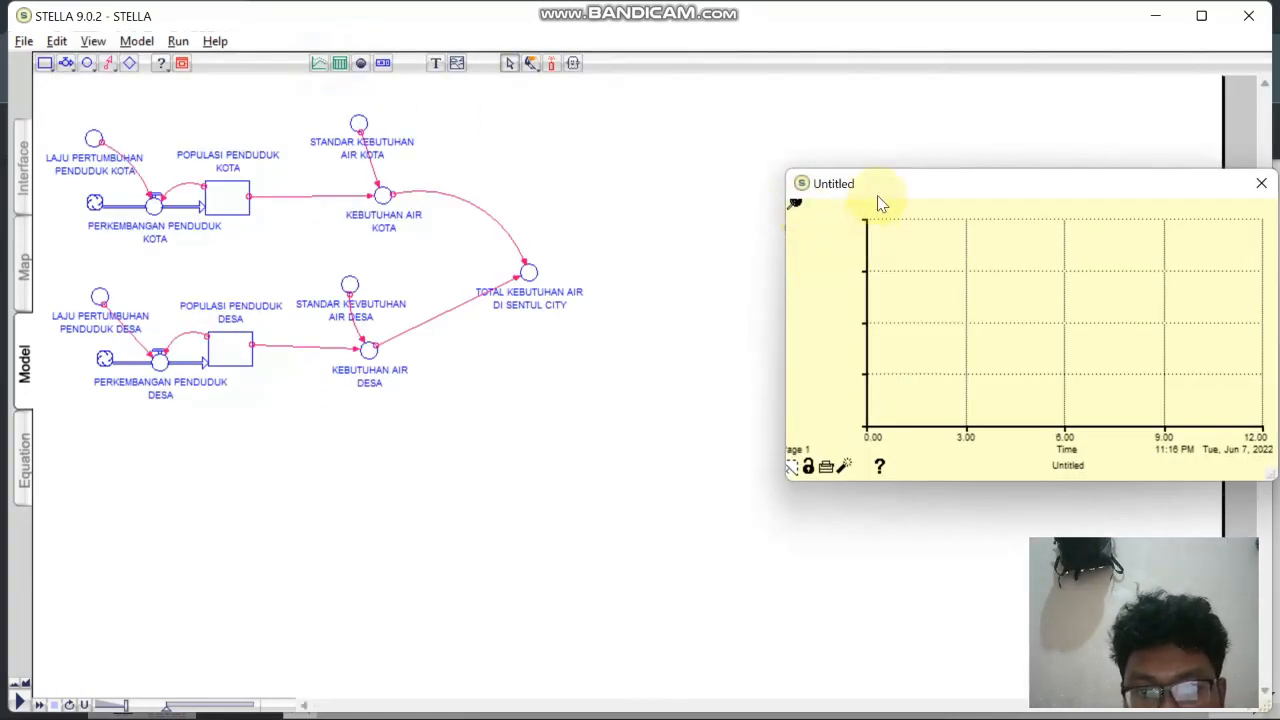
pyautogui.moveTo(878, 196); pyautogui.dragTo(740, 150)
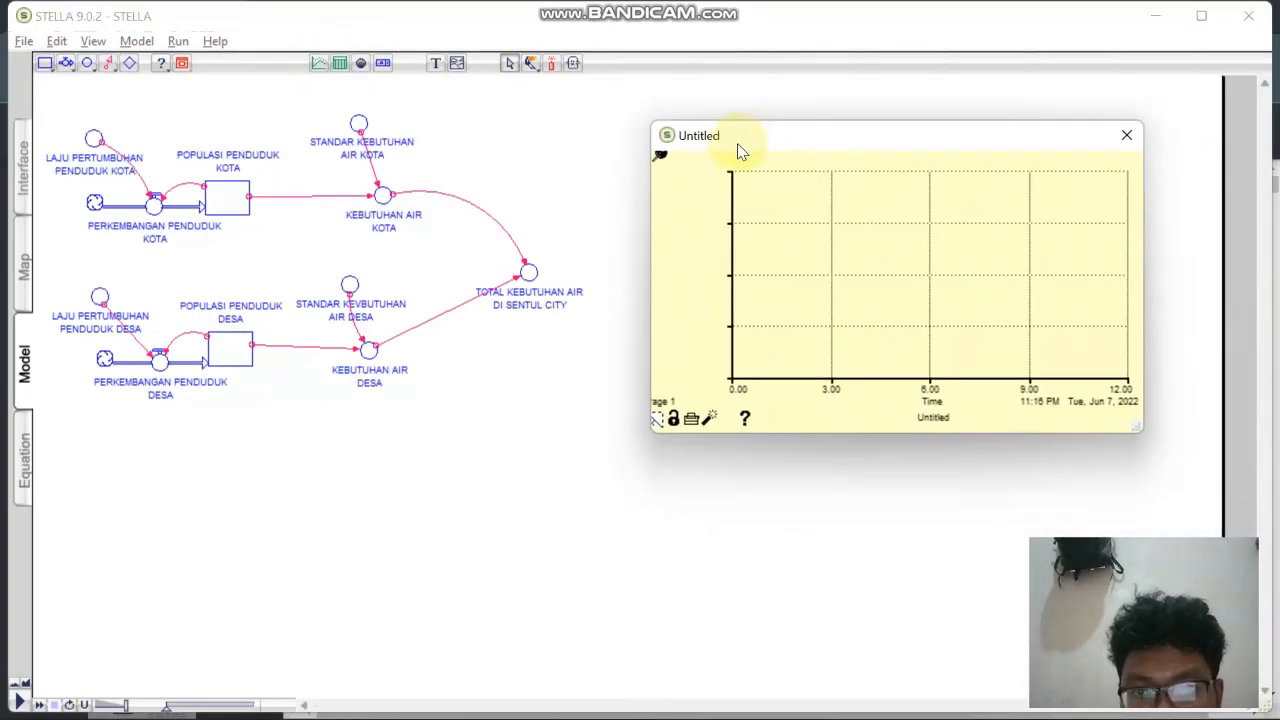
pyautogui.click(660, 153)
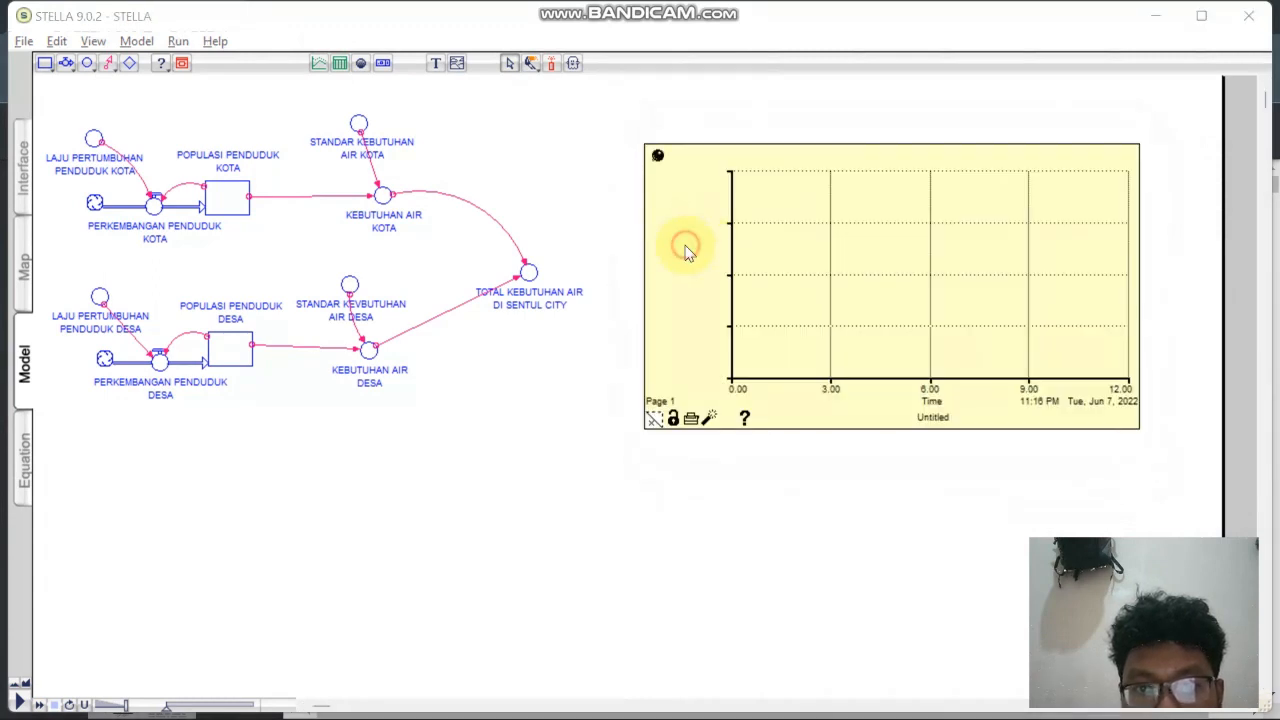
# Try to plot both population stocks, KEBUTUHAN AIR DESA, KEBUTUHAN AIR KOTA and TOTAL KEBUTUHAN AIR DI SENTUL CITY on the time series graph.
pyautogui.doubleClick(686, 249)
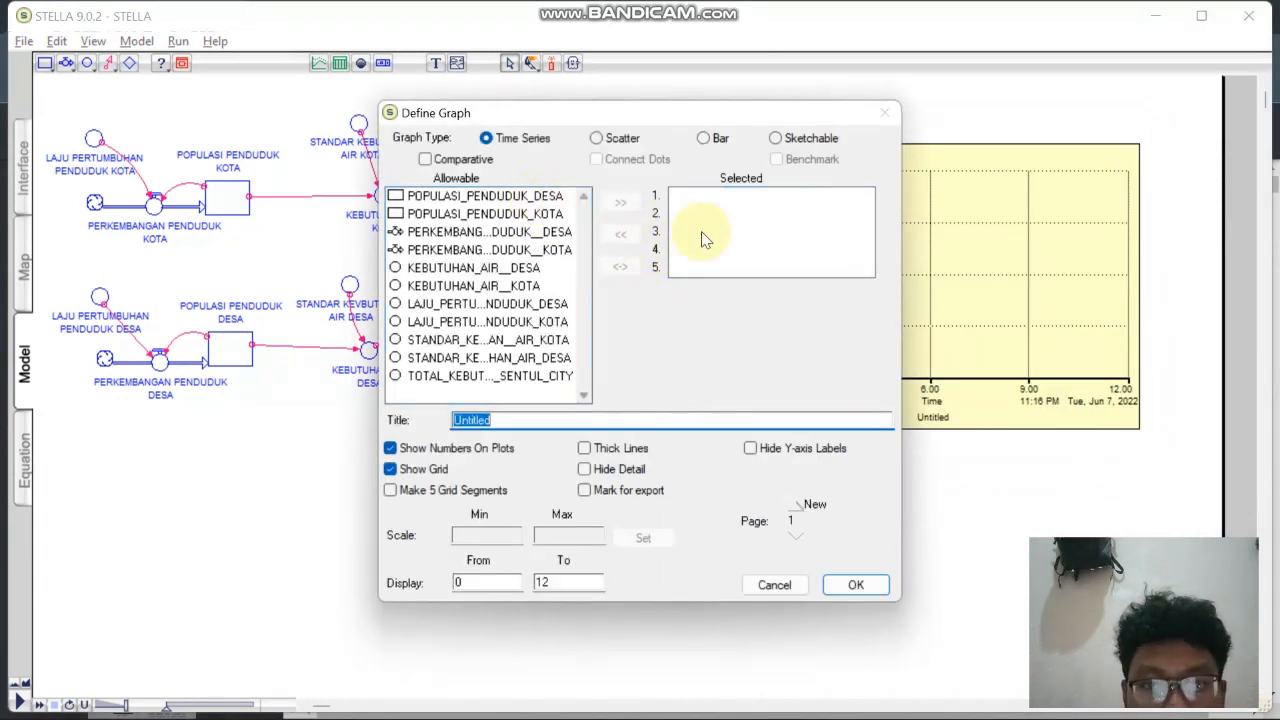
pyautogui.click(758, 232)
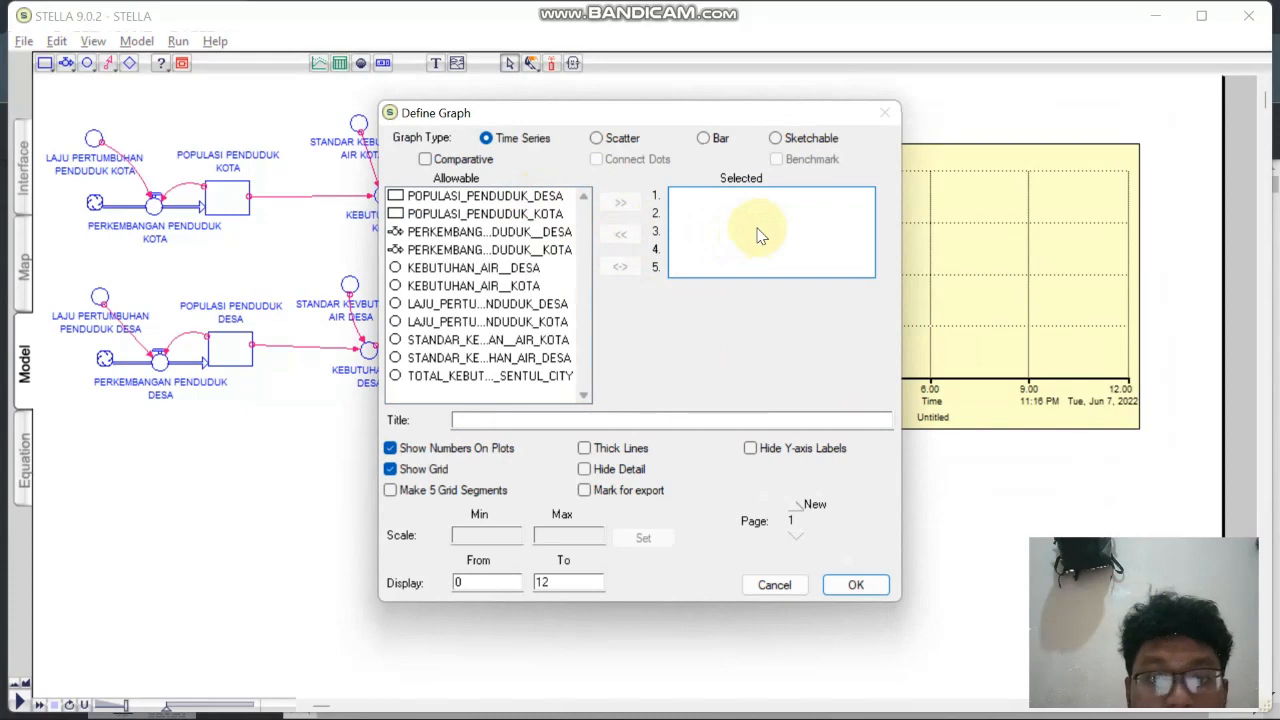
pyautogui.click(548, 198)
pyautogui.click(620, 204)
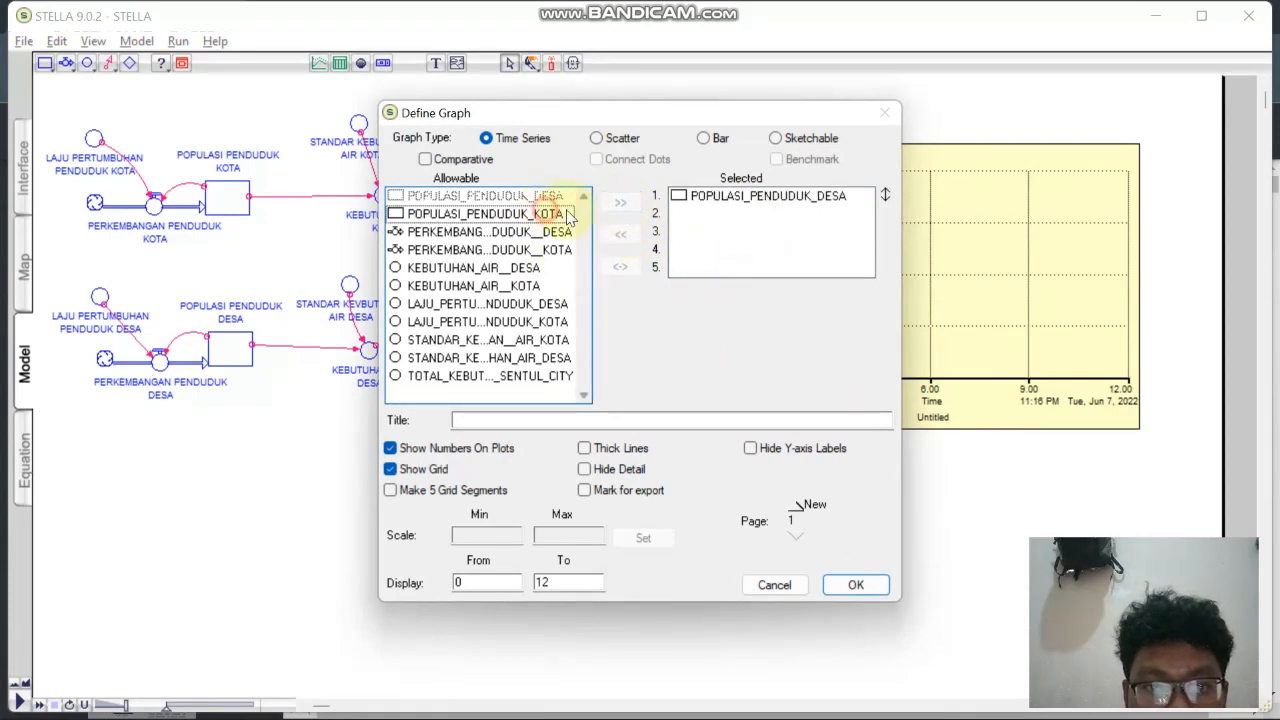
pyautogui.click(560, 214)
pyautogui.click(620, 204)
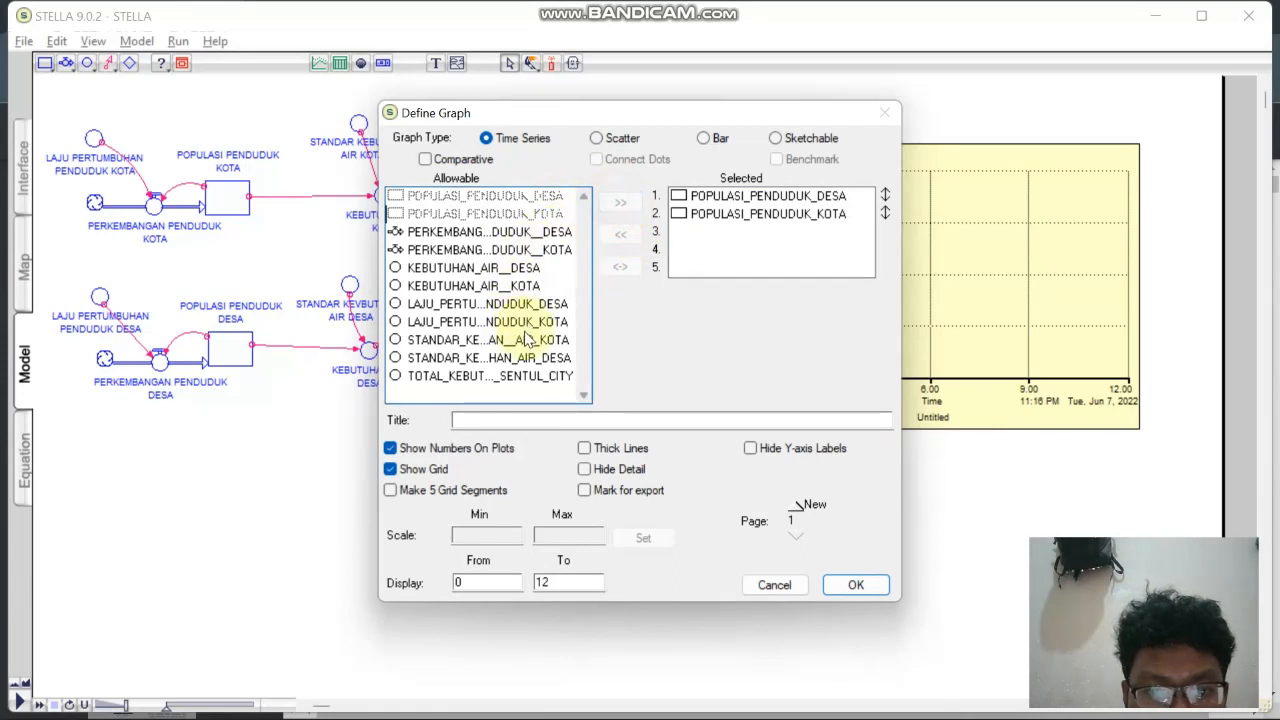
pyautogui.click(470, 268)
pyautogui.click(620, 204)
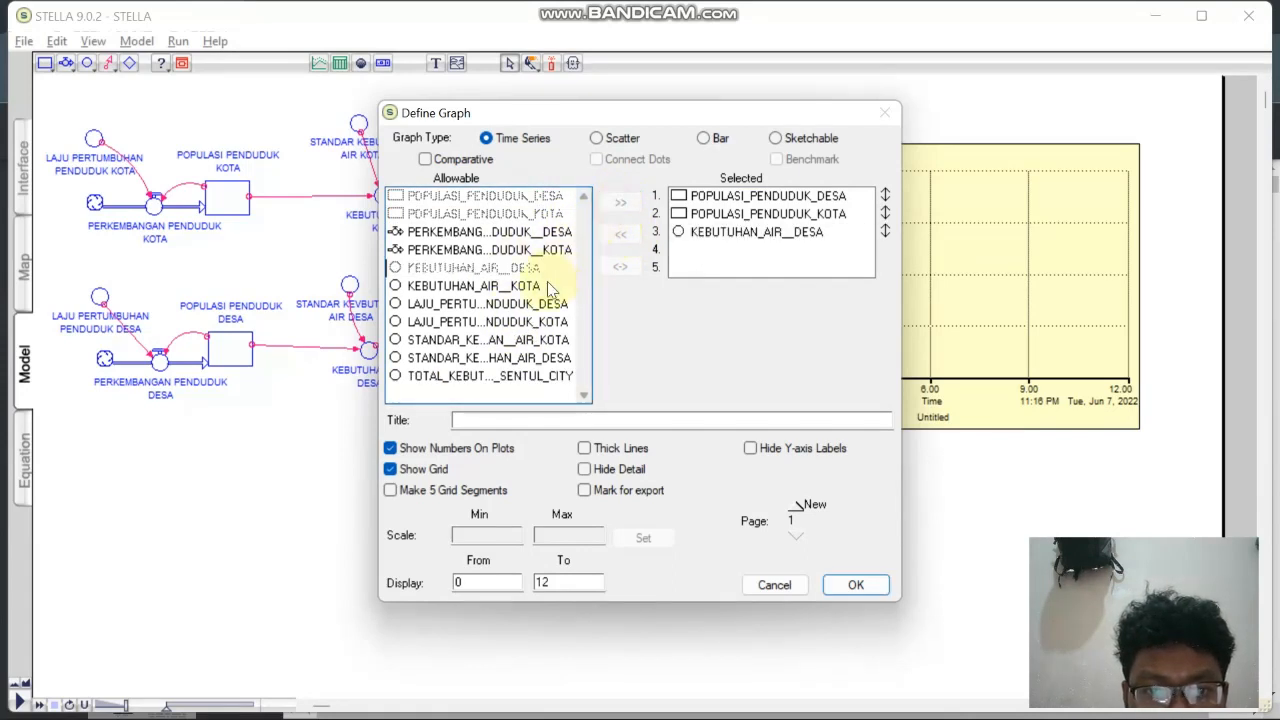
pyautogui.click(547, 285)
pyautogui.click(620, 204)
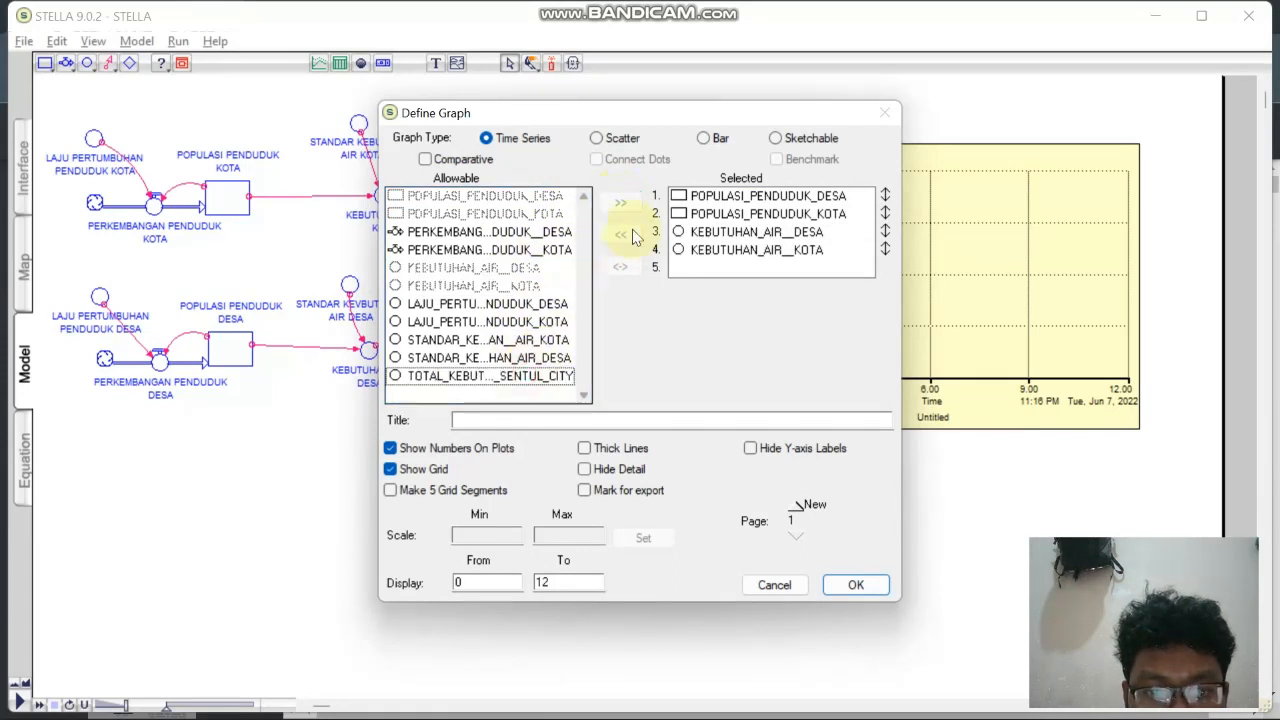
pyautogui.click(490, 375)
pyautogui.click(620, 204)
pyautogui.click(762, 341)
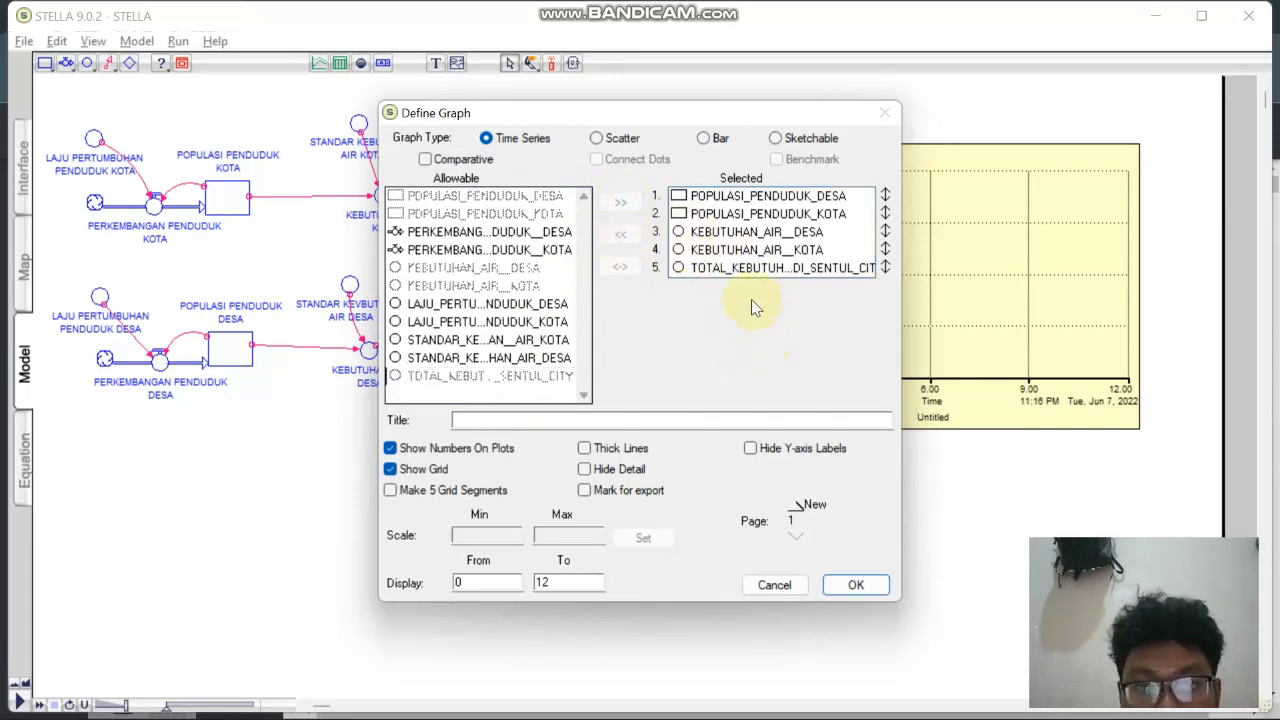
pyautogui.click(815, 324)
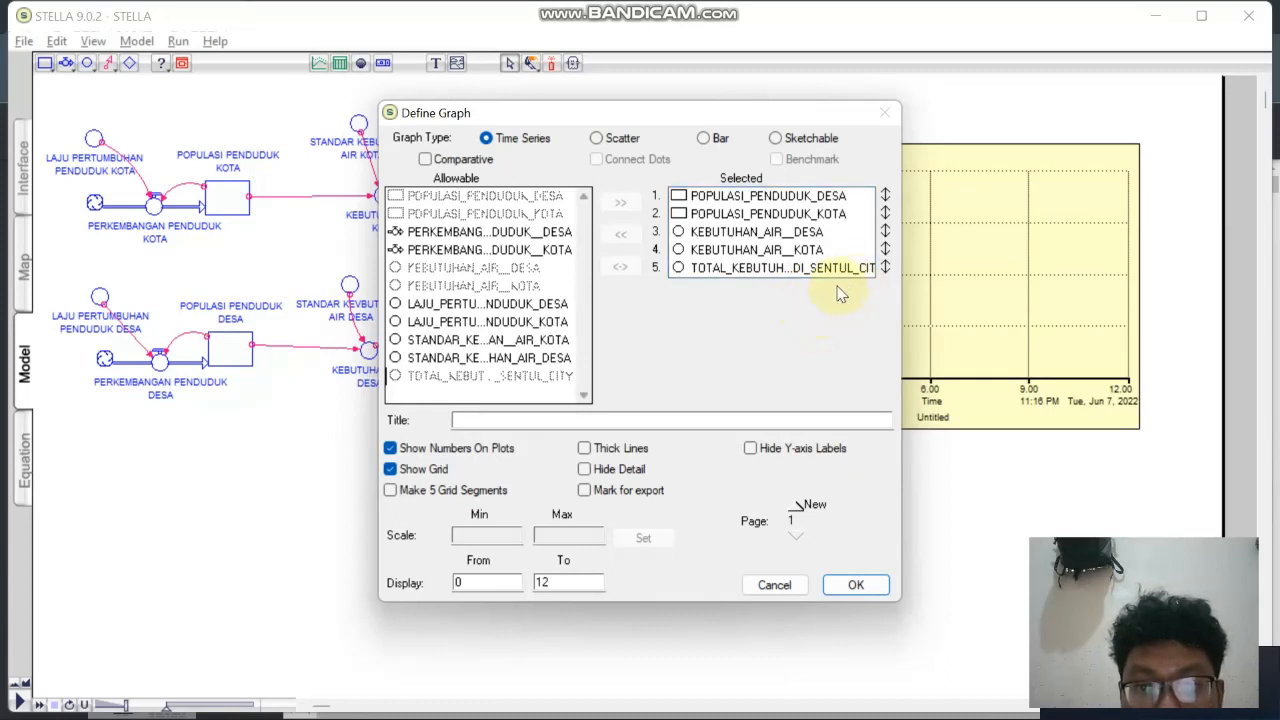
# Try to set the graph's display range from 2018 to 2050, and cancel the graph definition.
pyautogui.click(510, 578)
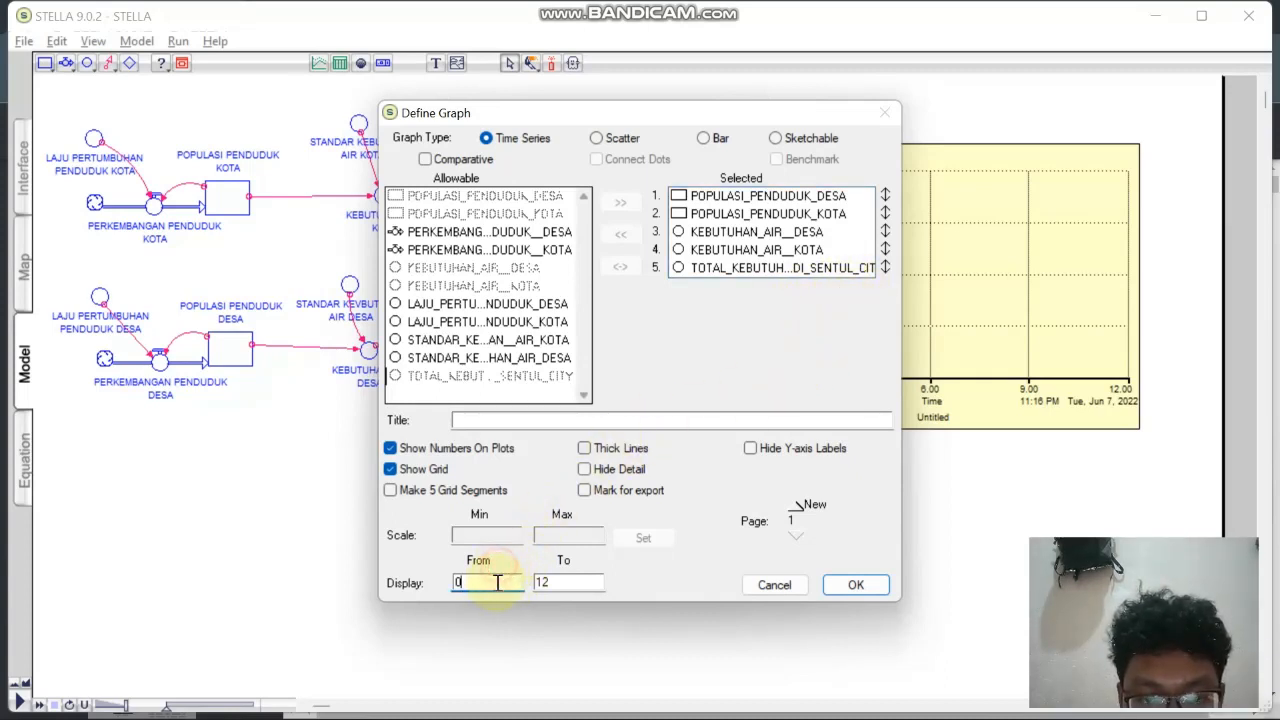
pyautogui.moveTo(491, 580); pyautogui.dragTo(474, 598)
pyautogui.write('2018')
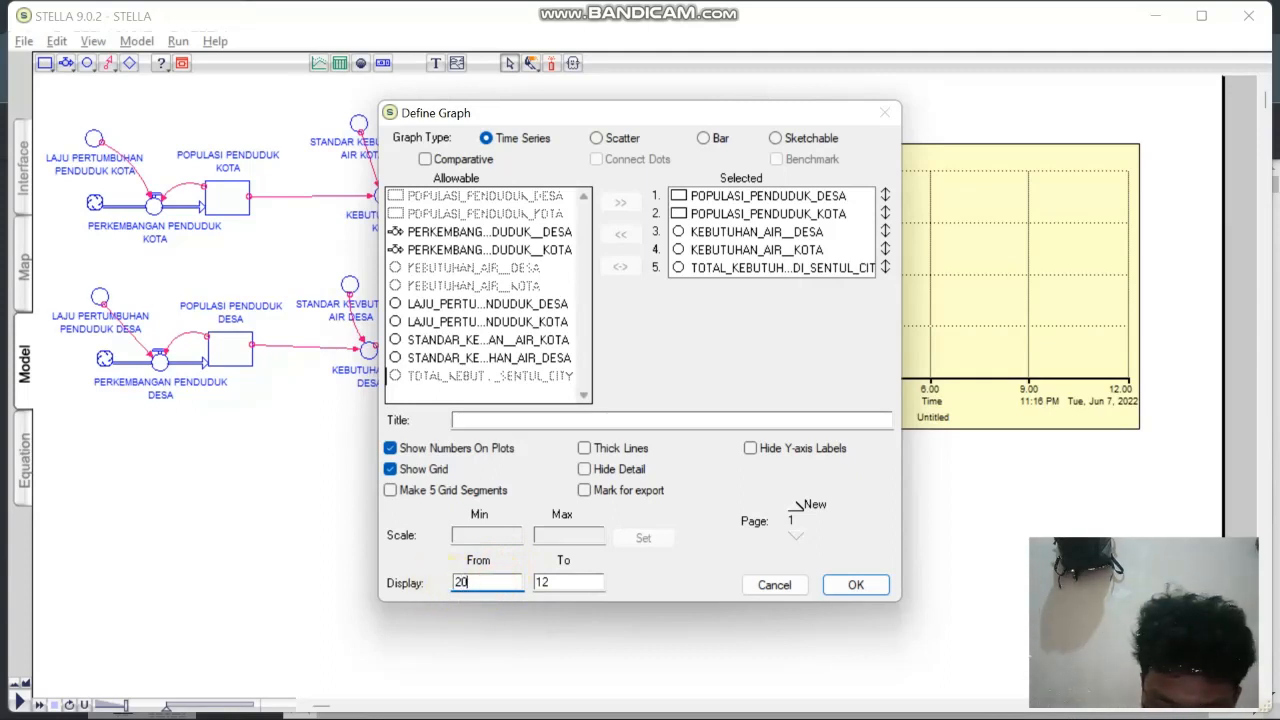
pyautogui.click(571, 581)
pyautogui.moveTo(571, 581); pyautogui.dragTo(586, 583)
pyautogui.write('2')
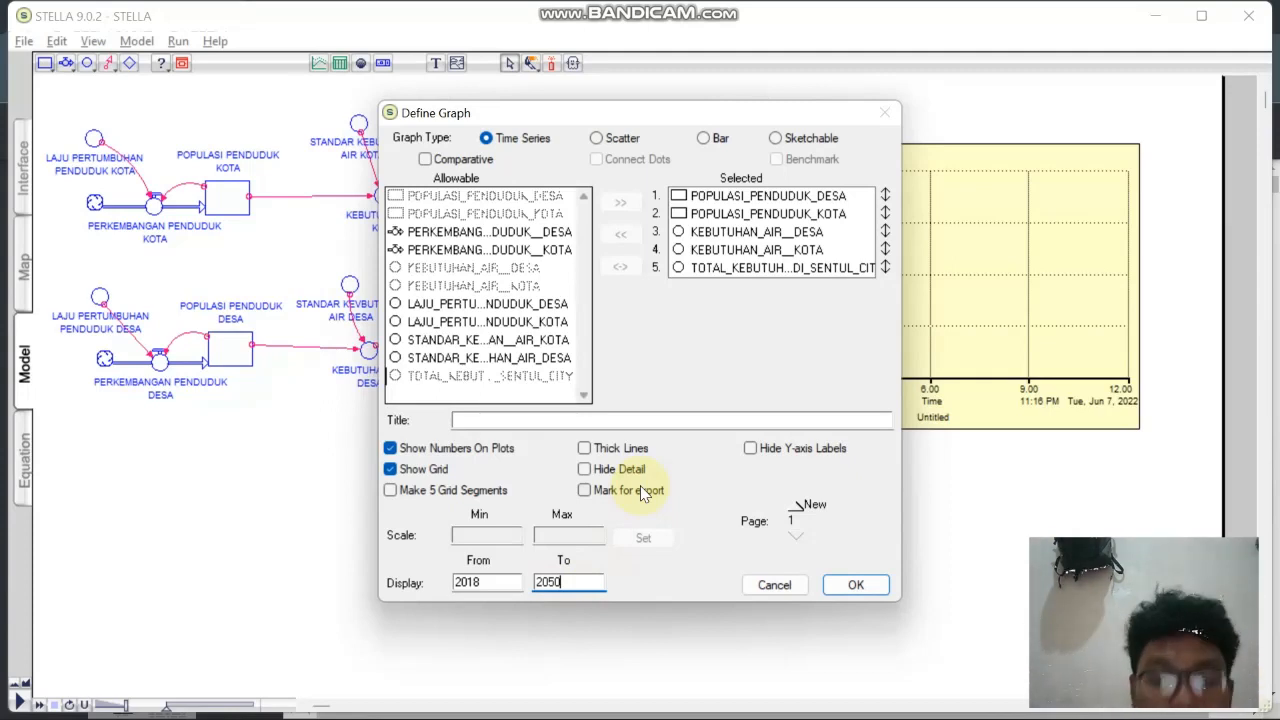
pyautogui.click(873, 592)
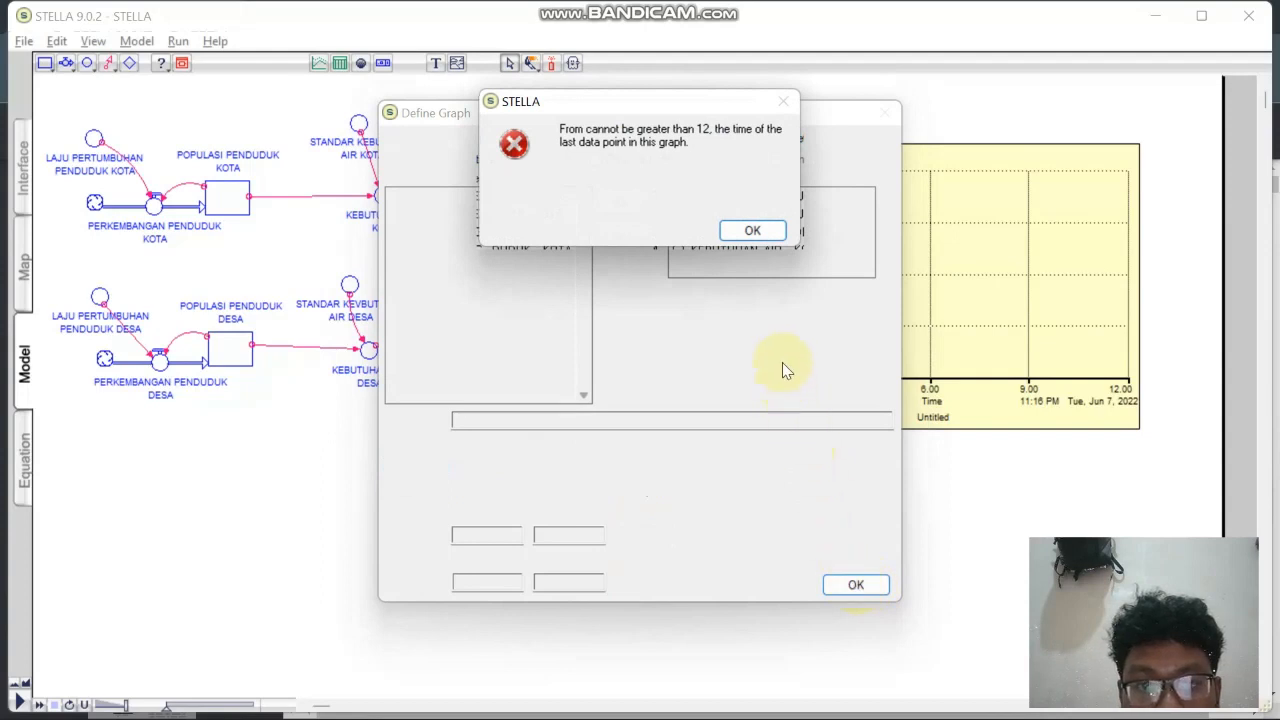
pyautogui.click(745, 231)
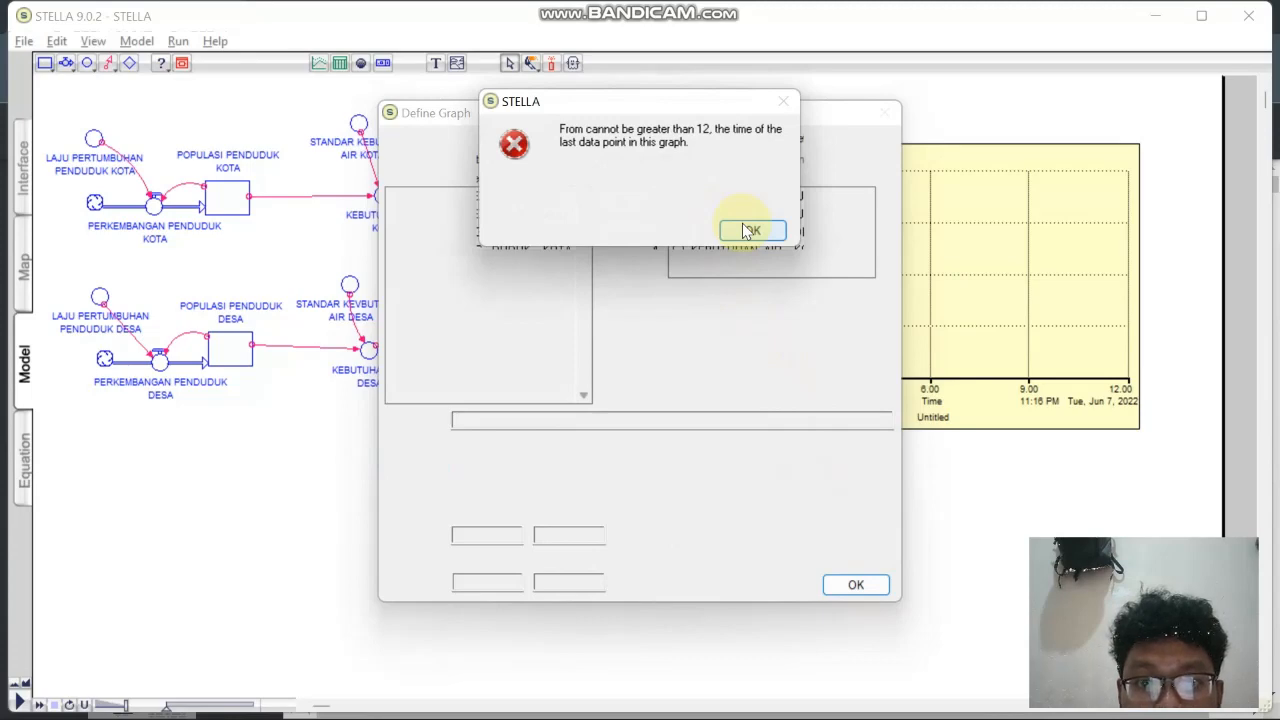
pyautogui.click(745, 231)
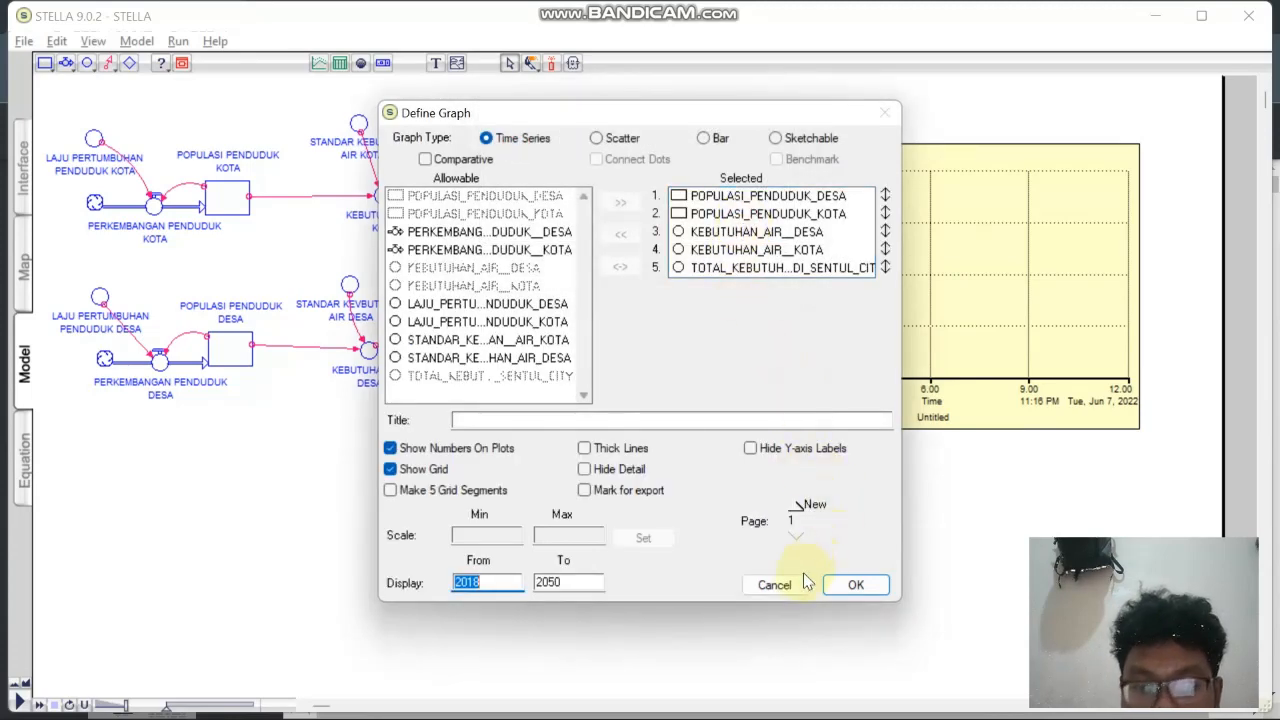
pyautogui.click(804, 584)
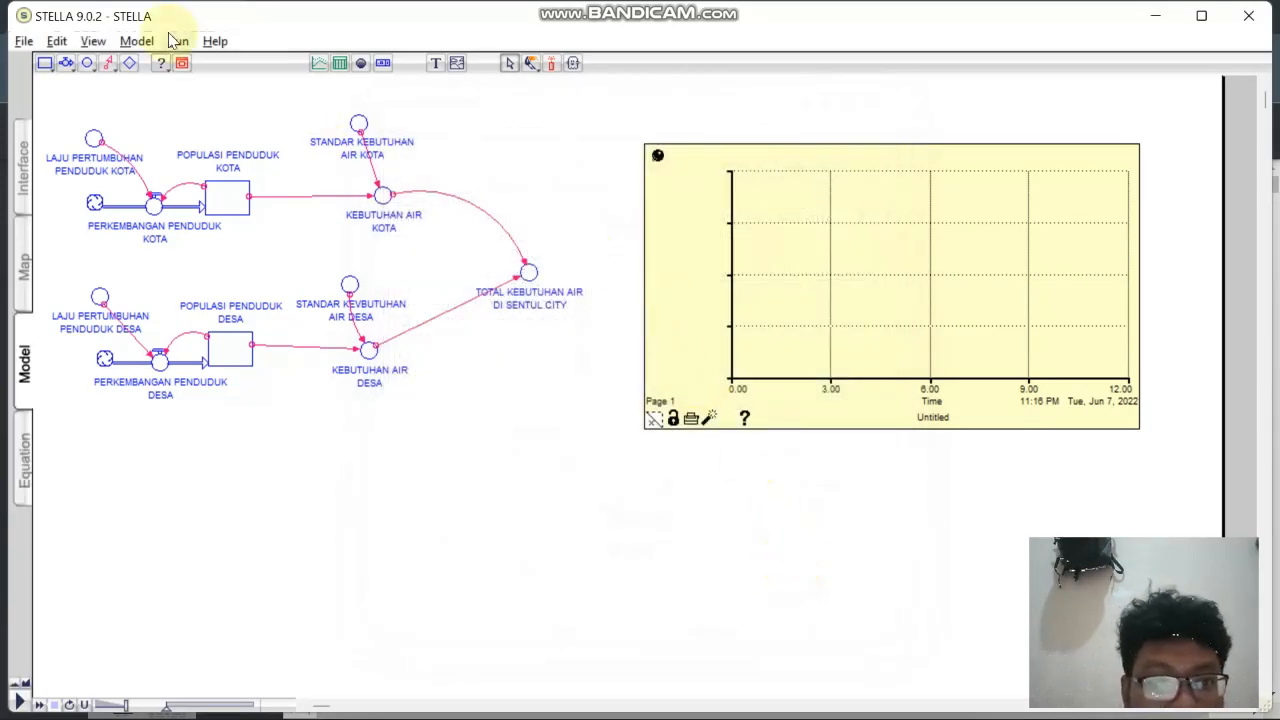
# Configure the simulation run from 2018 to 2050 with a DT of 1 and years as the unit of time.
pyautogui.click(176, 41)
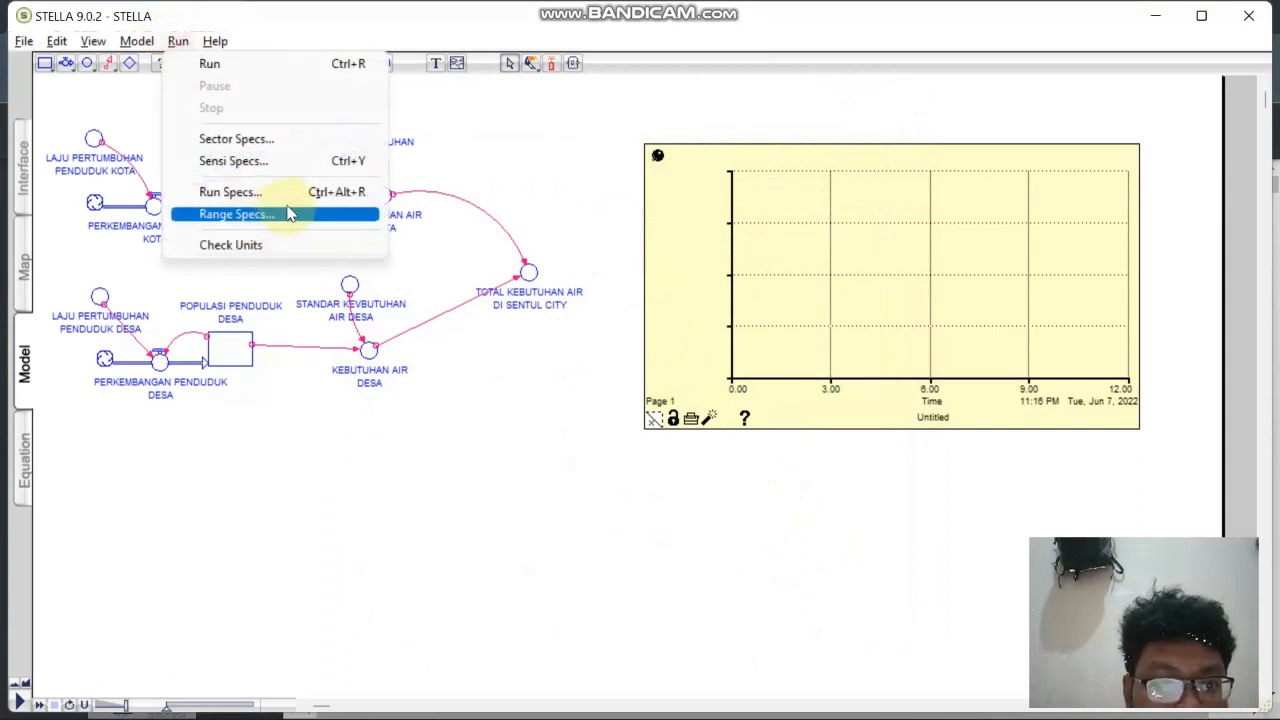
pyautogui.click(288, 198)
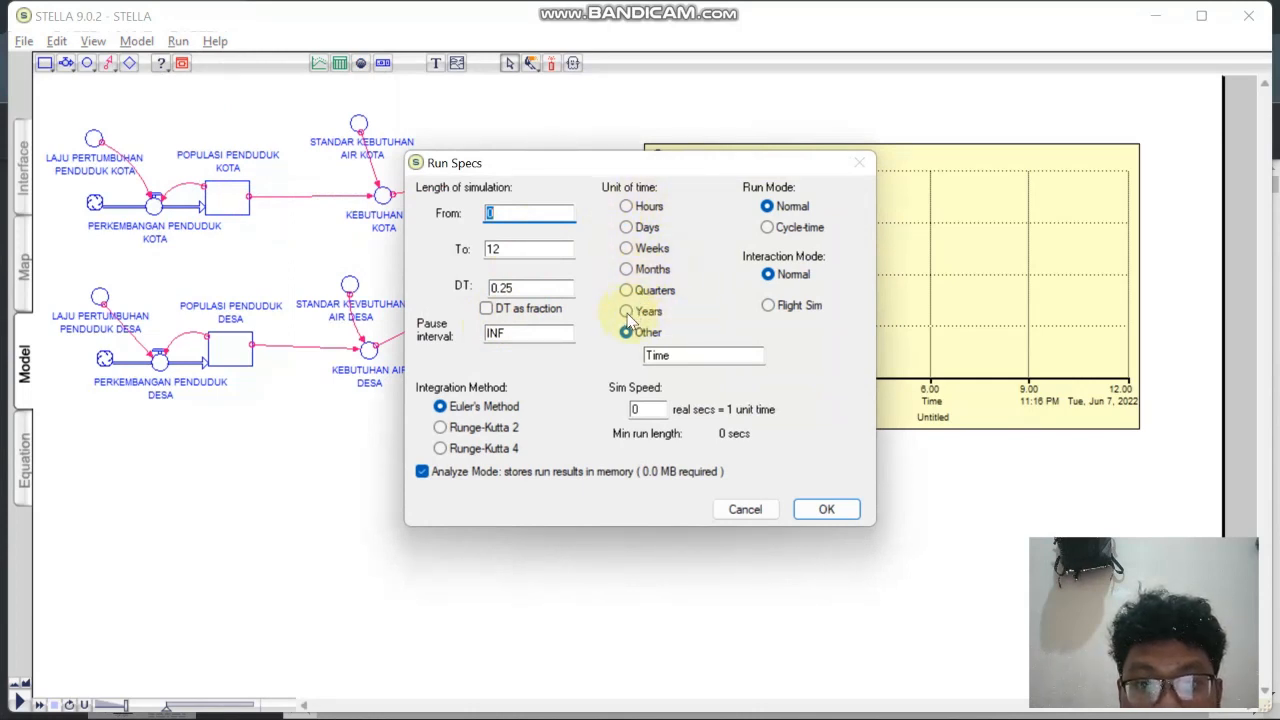
pyautogui.click(627, 312)
pyautogui.doubleClick(512, 285)
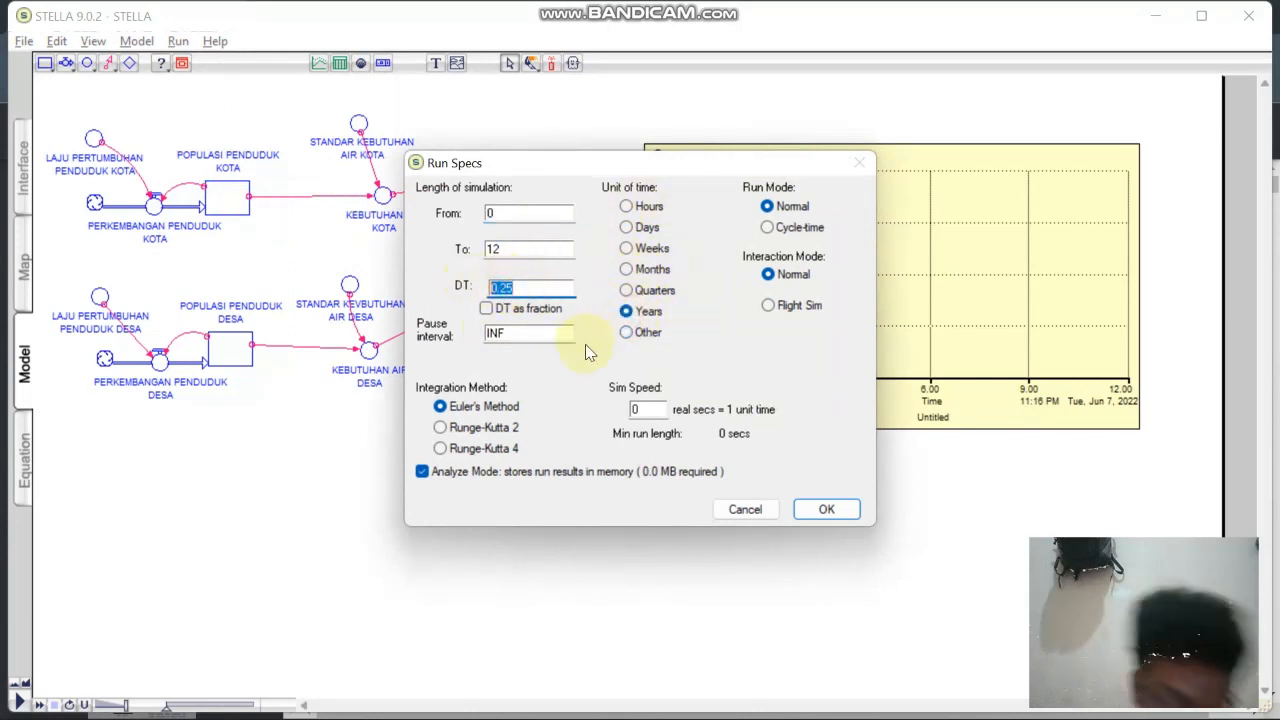
pyautogui.write('1')
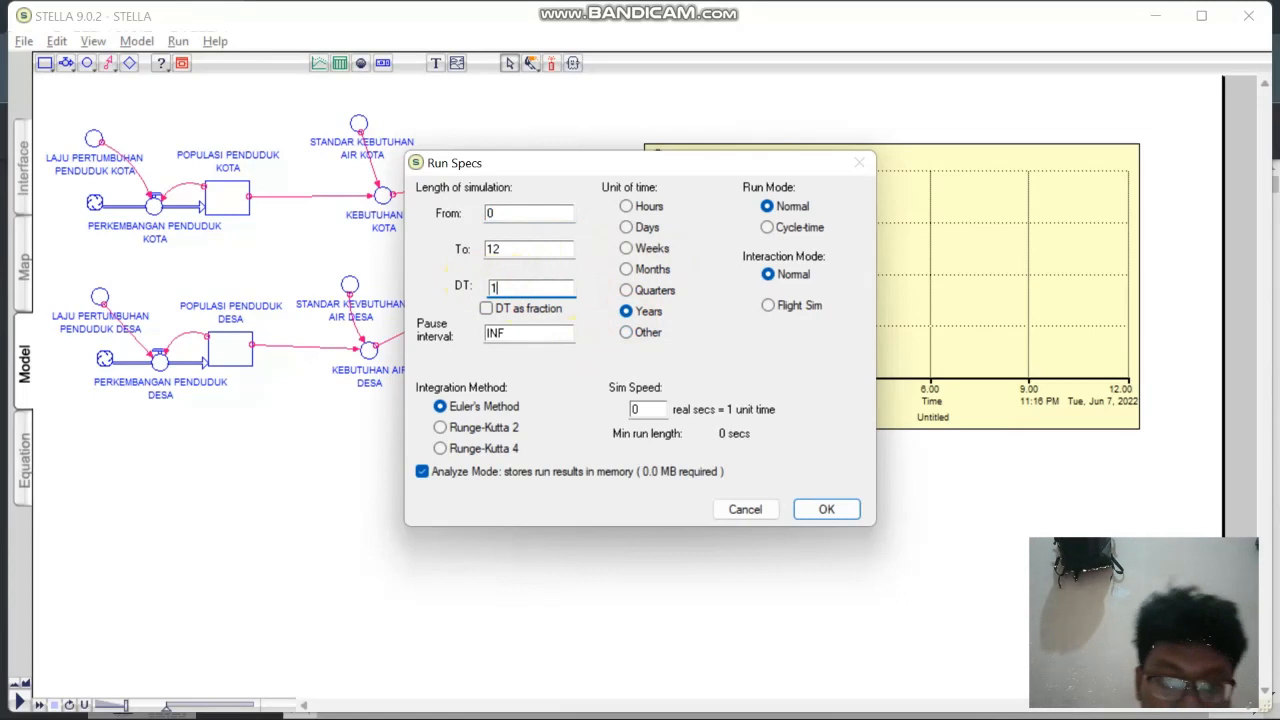
pyautogui.doubleClick(500, 213)
pyautogui.write('201')
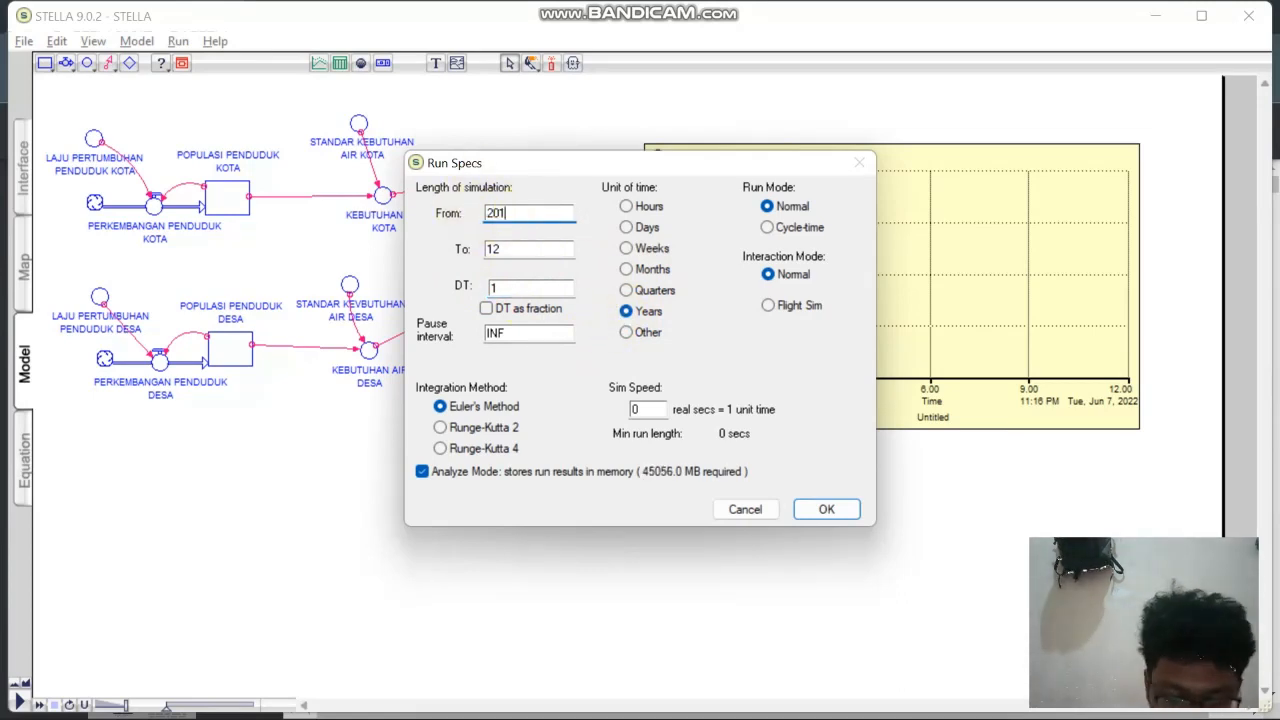
pyautogui.write('8')
pyautogui.doubleClick(493, 249)
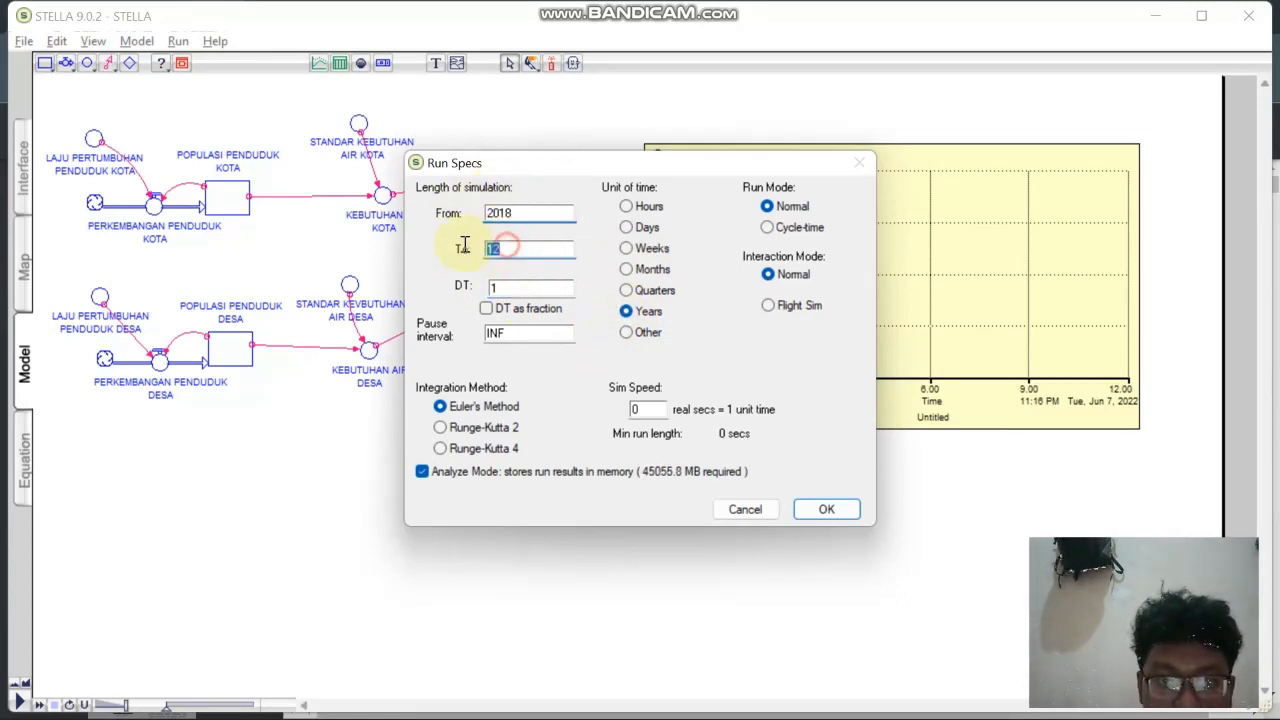
pyautogui.write('205')
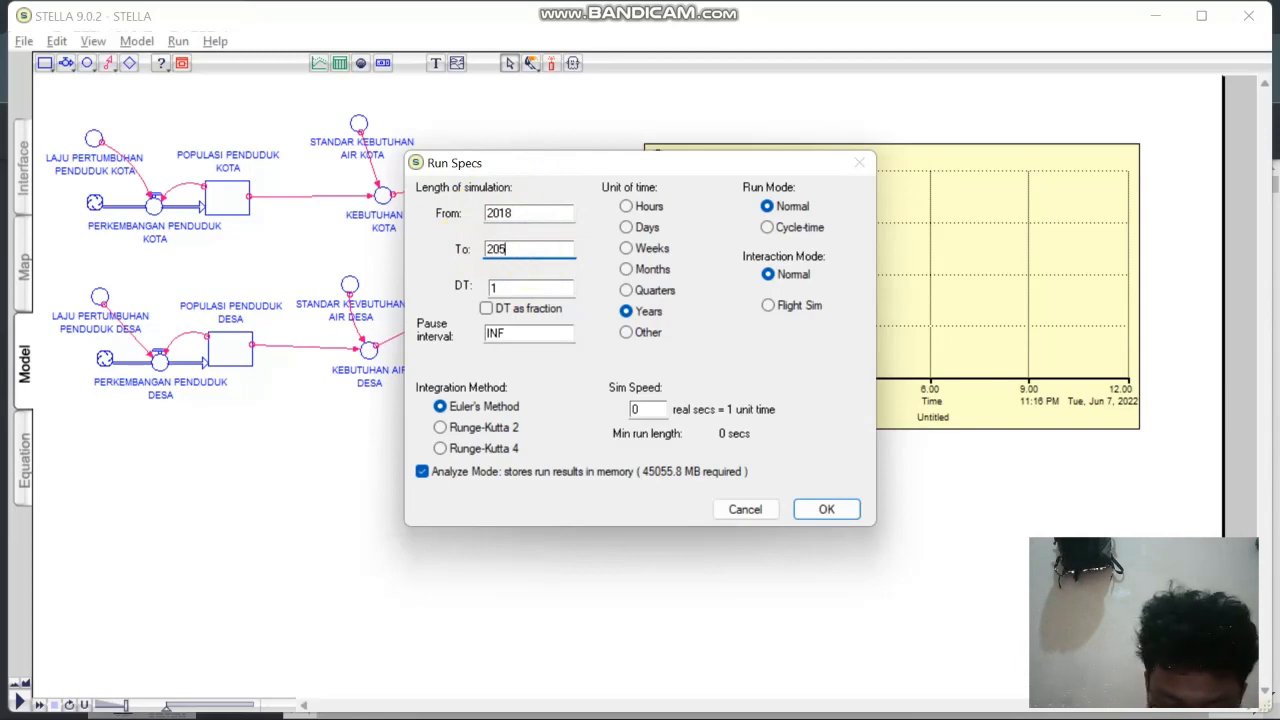
pyautogui.write('0')
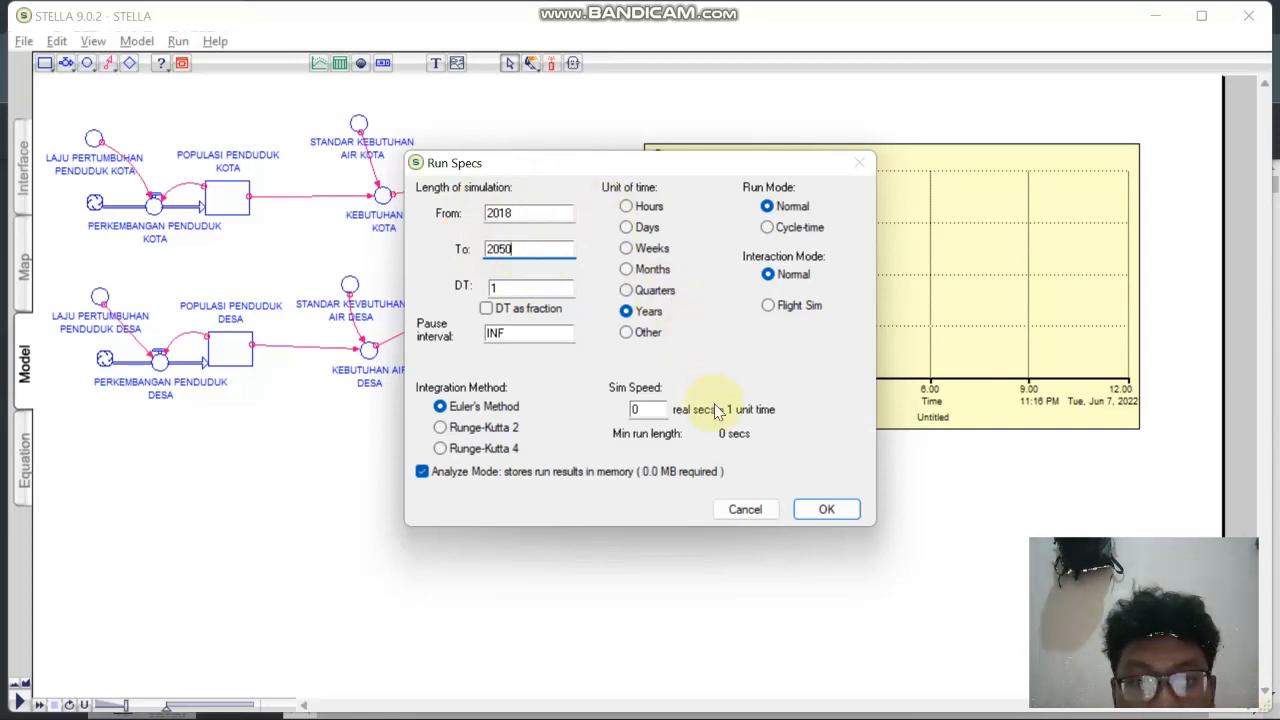
pyautogui.click(822, 512)
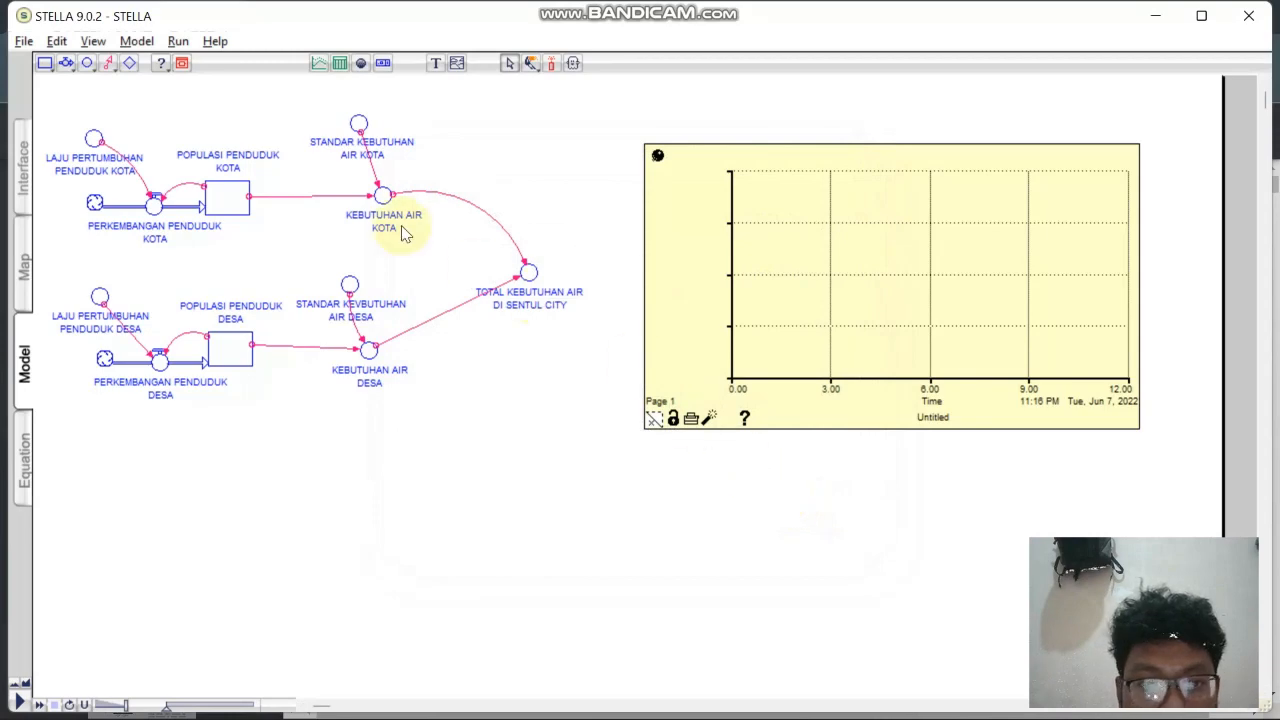
# Define the graph pad as a time series and add POPULASI PENDUDUK DESA and POPULASI PENDUDUK KOTA to its plotted variables.
pyautogui.doubleClick(679, 244)
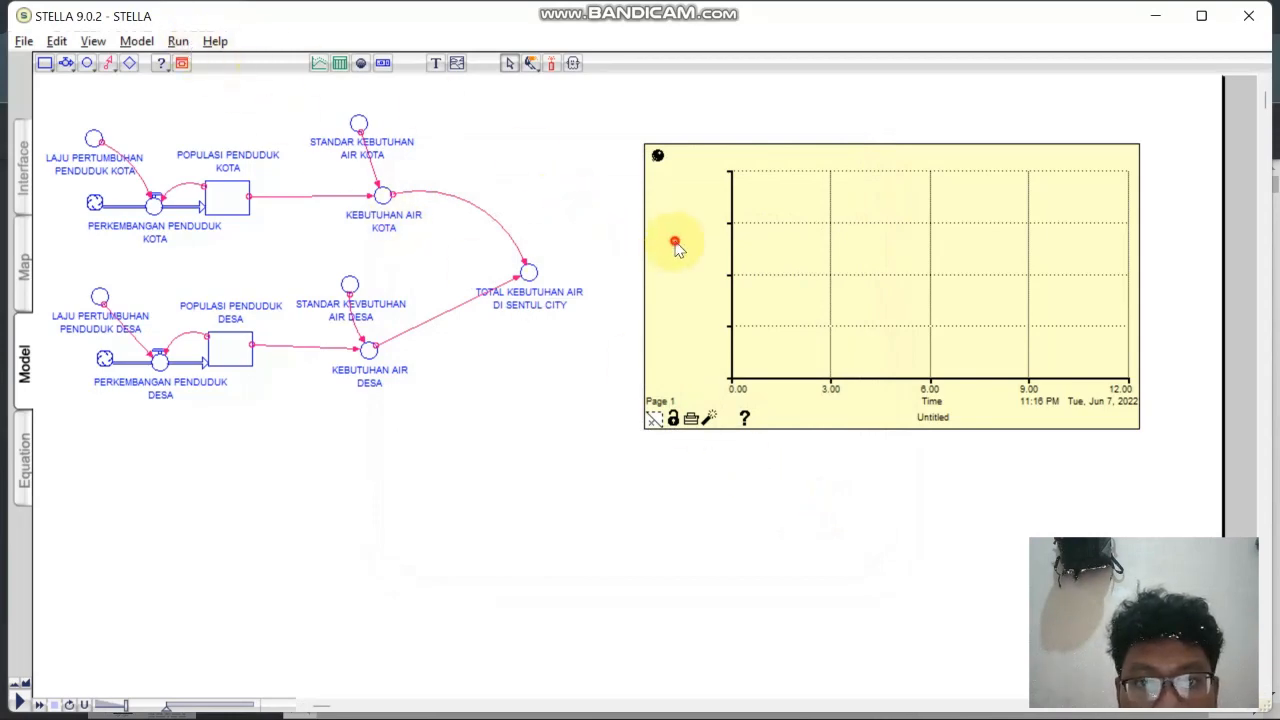
pyautogui.click(555, 197)
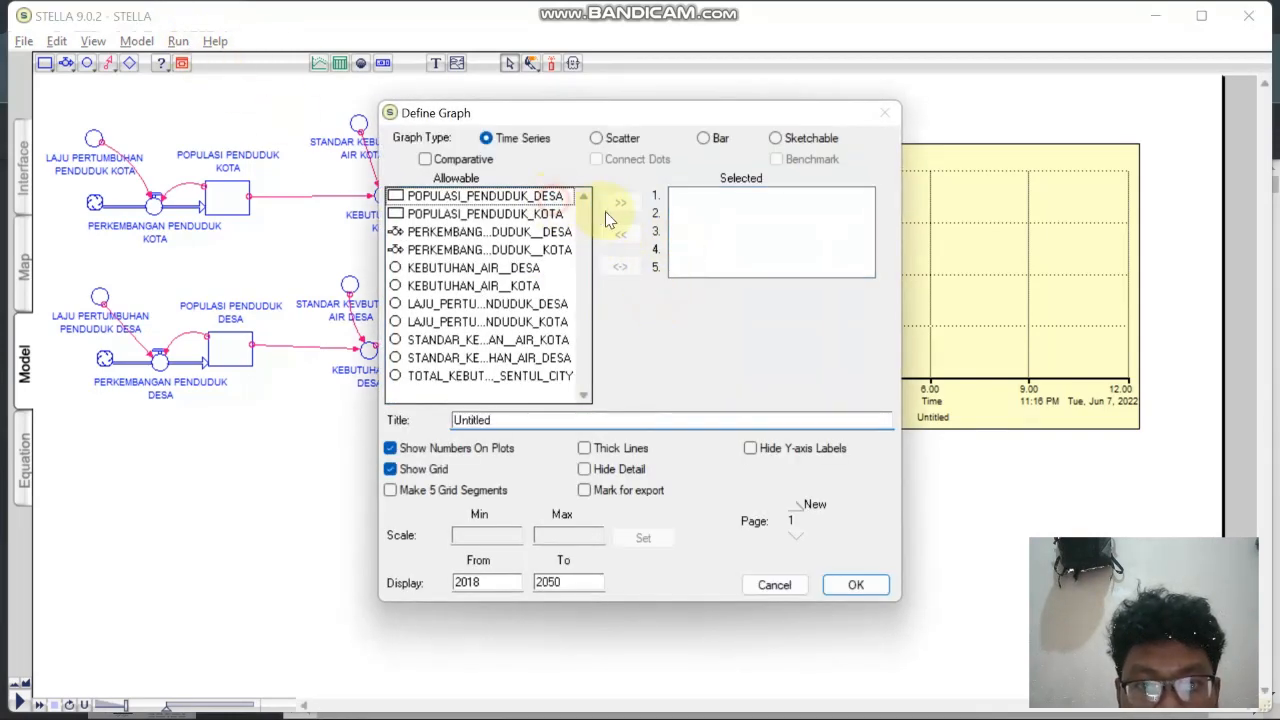
pyautogui.click(620, 202)
pyautogui.click(560, 214)
pyautogui.click(620, 202)
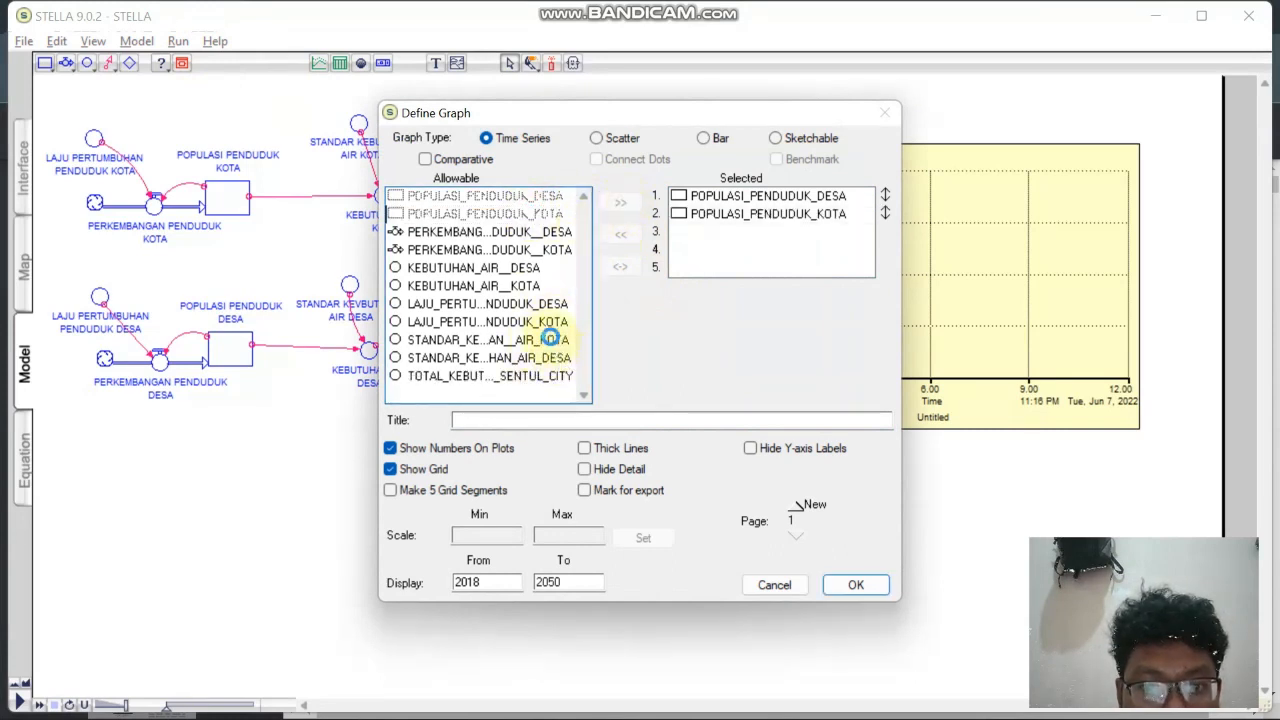
# Add KEBUTUHAN AIR DESA, KEBUTUHAN AIR KOTA and the total water demand of Sentul City to the graph and accept its definition.
pyautogui.click(537, 267)
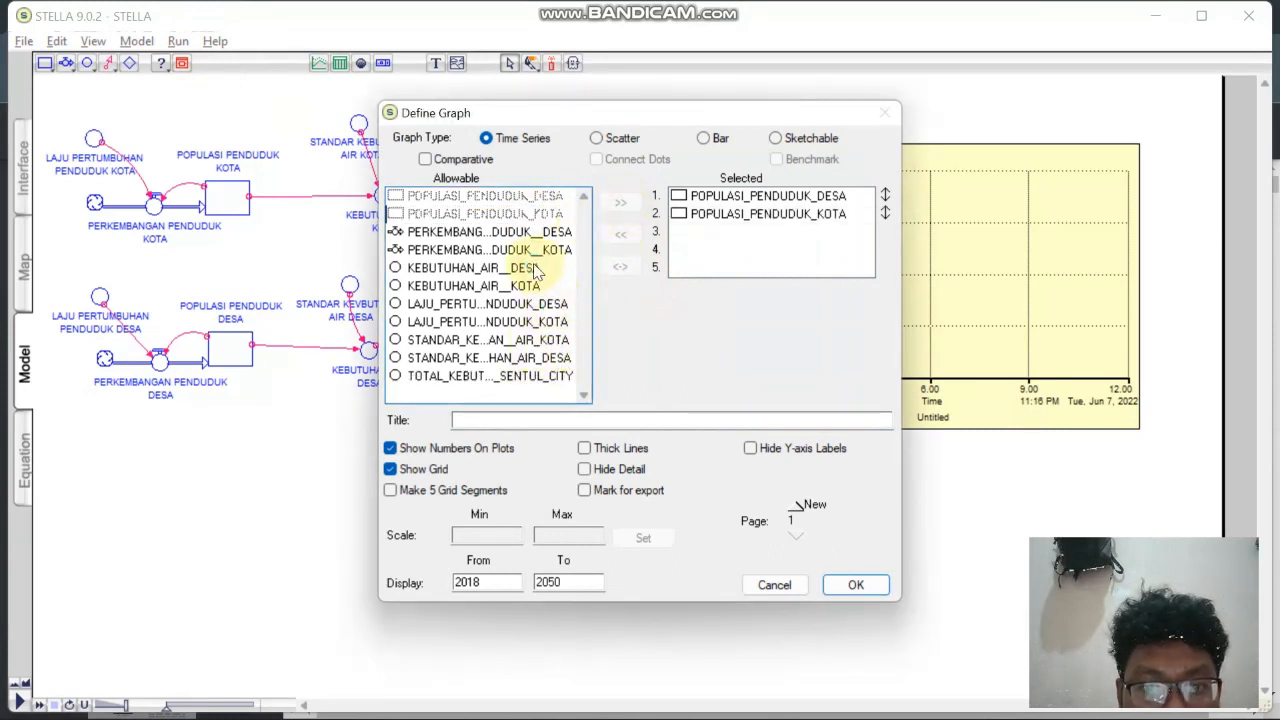
pyautogui.click(620, 202)
pyautogui.click(543, 285)
pyautogui.click(620, 202)
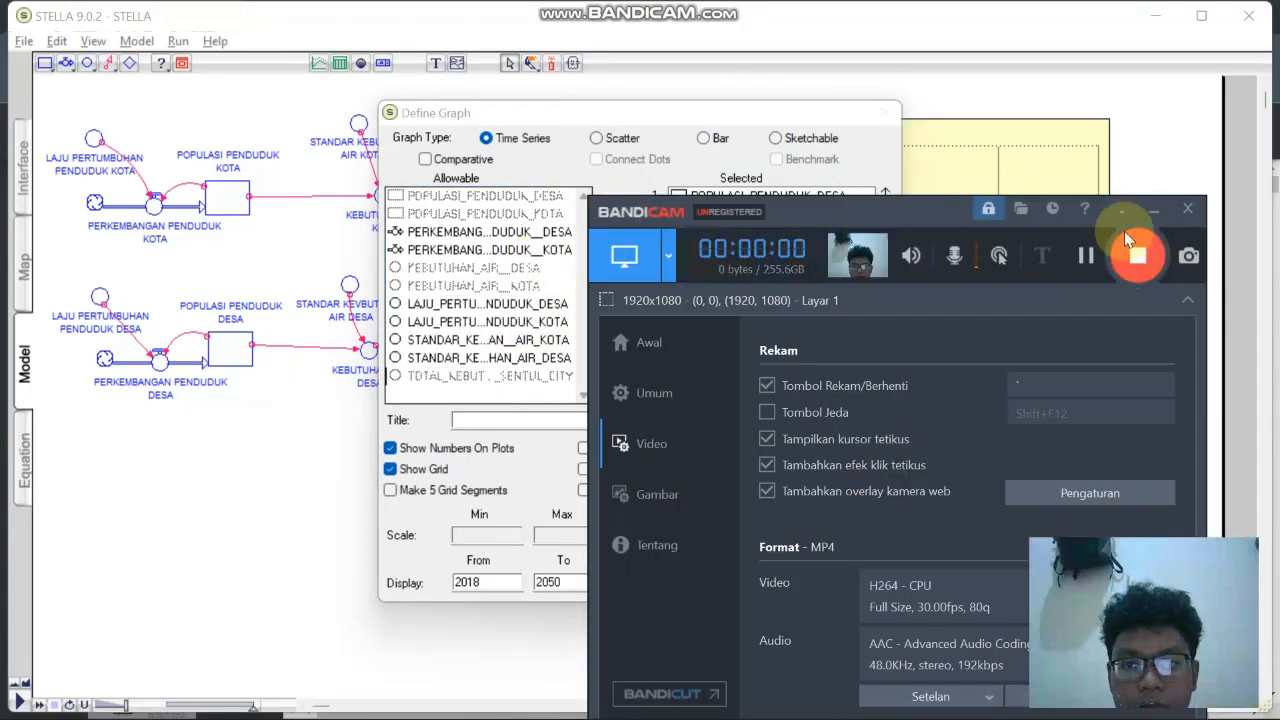
pyautogui.click(1154, 209)
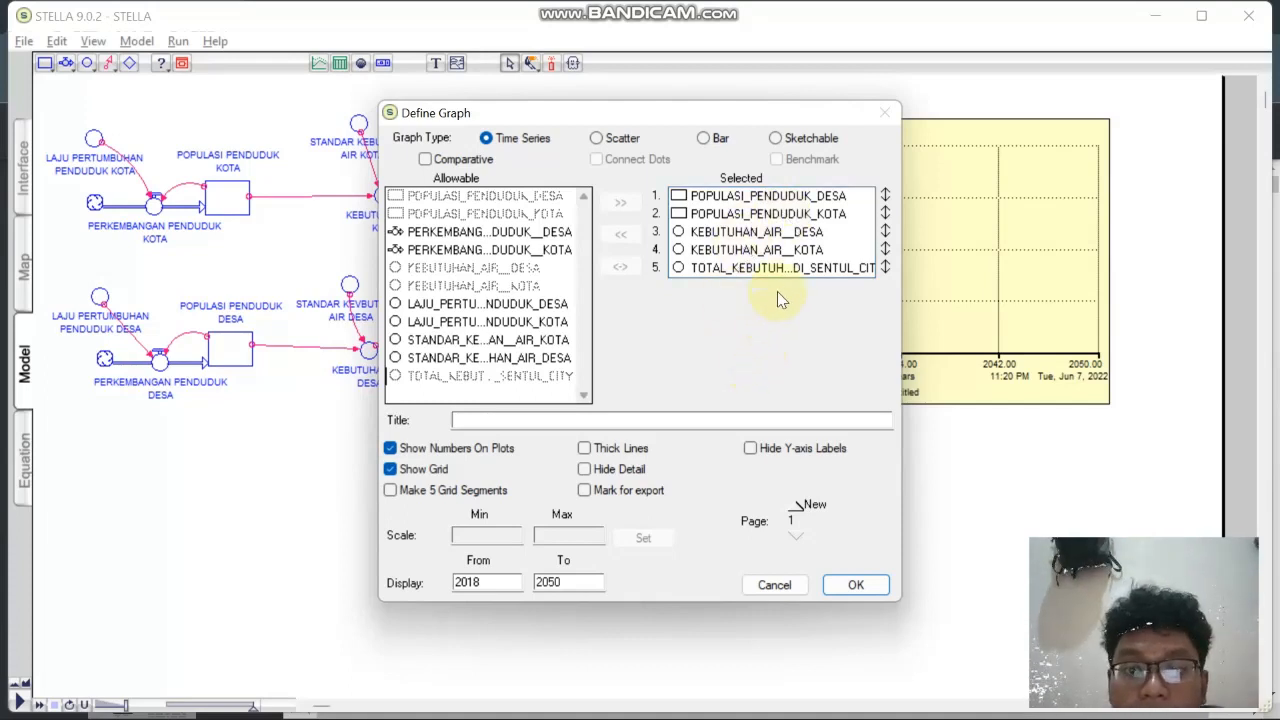
pyautogui.click(850, 585)
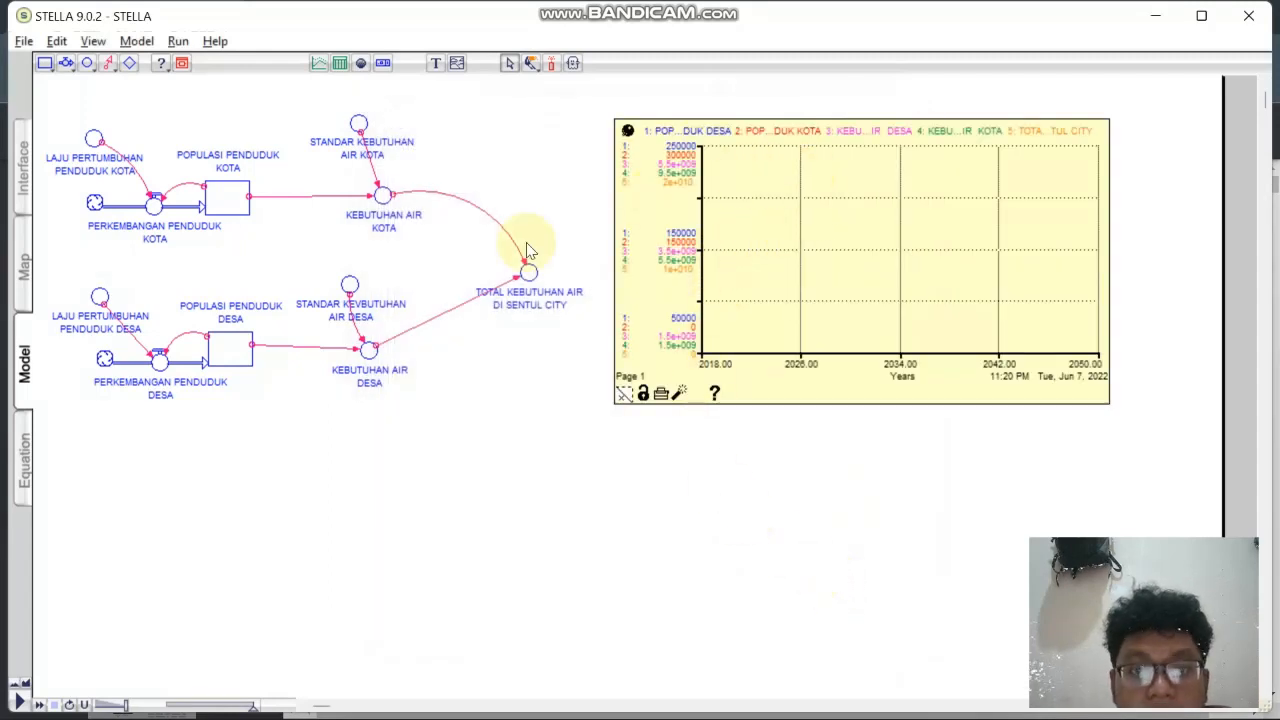
# Confirm the run specs of 2018 to 2050 with a DT of 1 in years, and run the simulation to plot the graph.
pyautogui.click(177, 41)
pyautogui.click(268, 191)
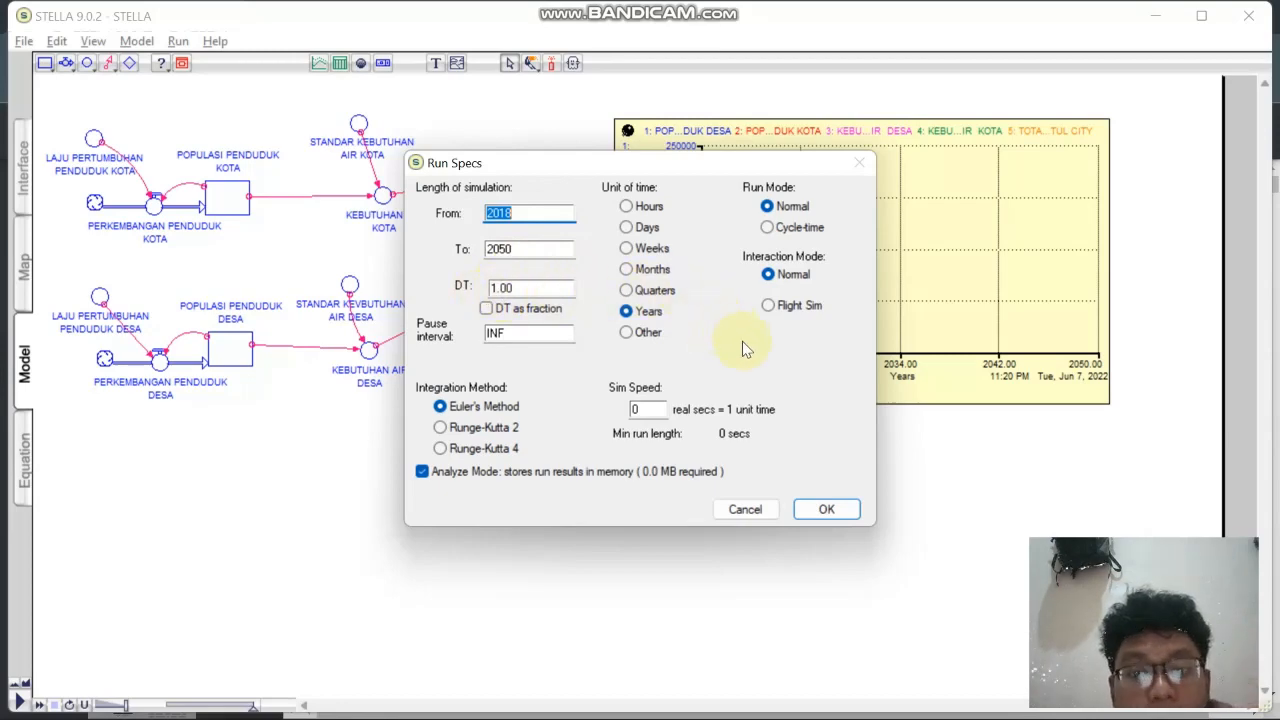
pyautogui.click(826, 509)
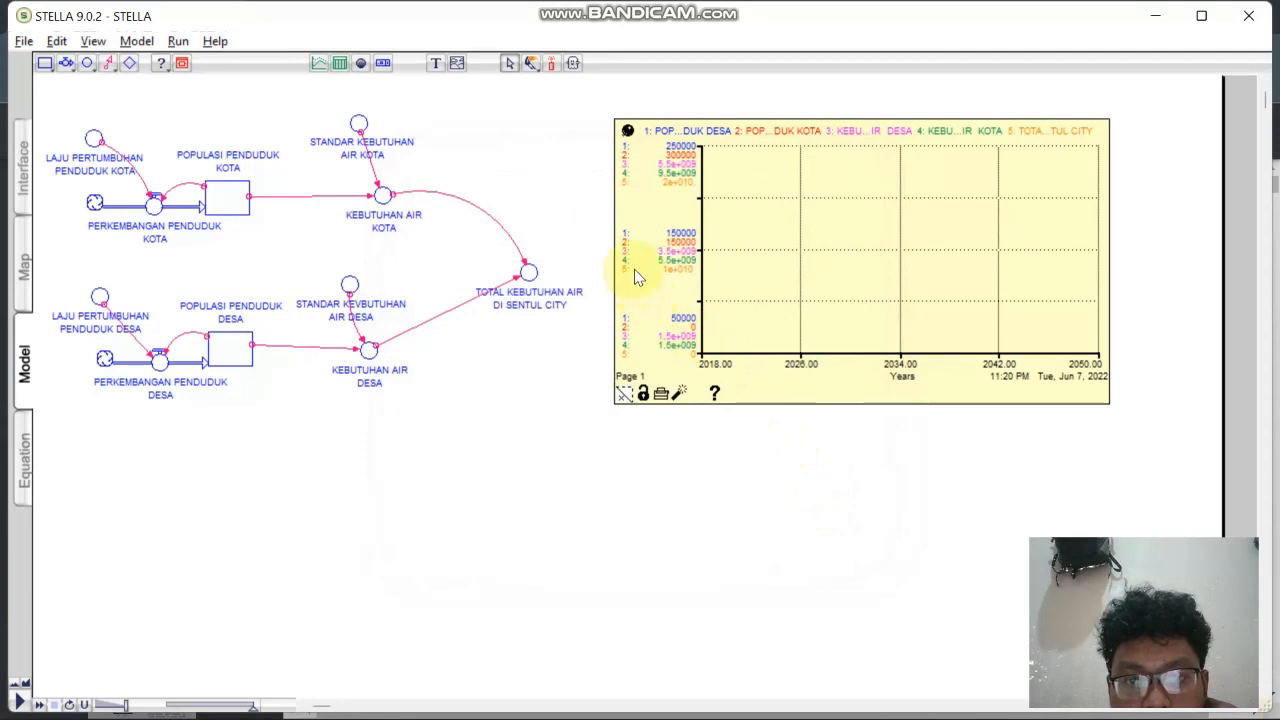
pyautogui.click(178, 41)
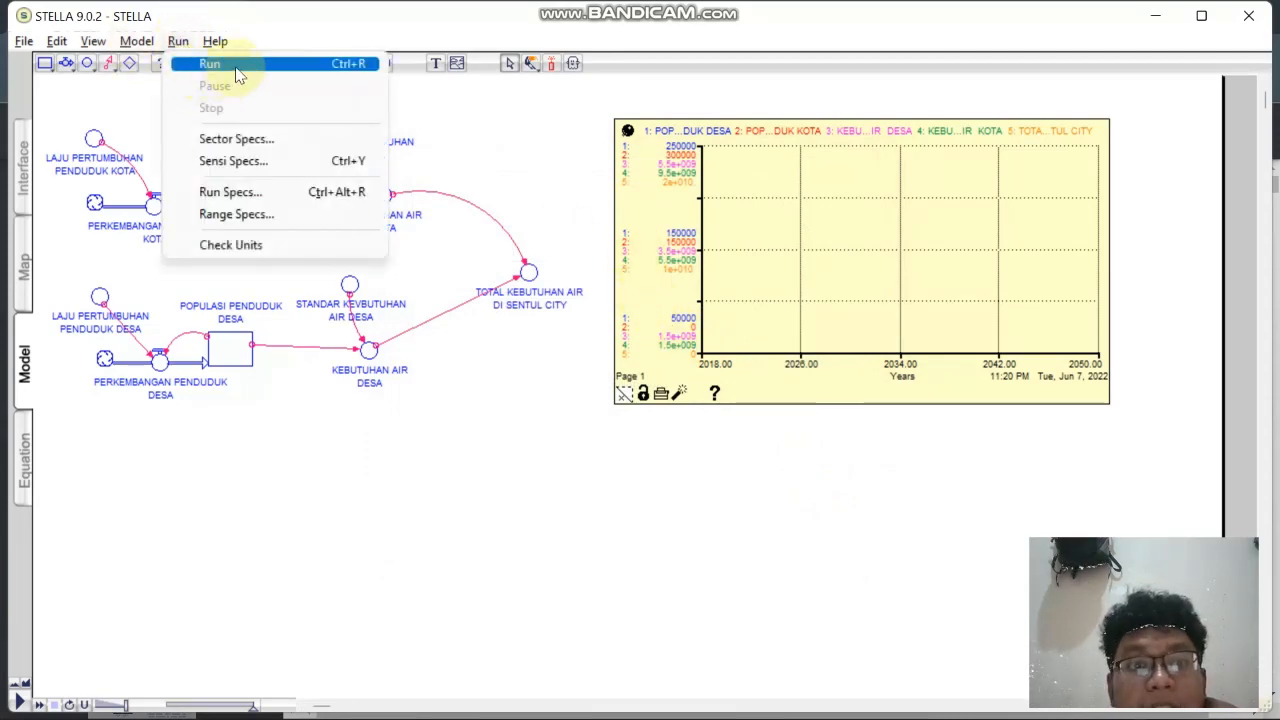
pyautogui.click(240, 64)
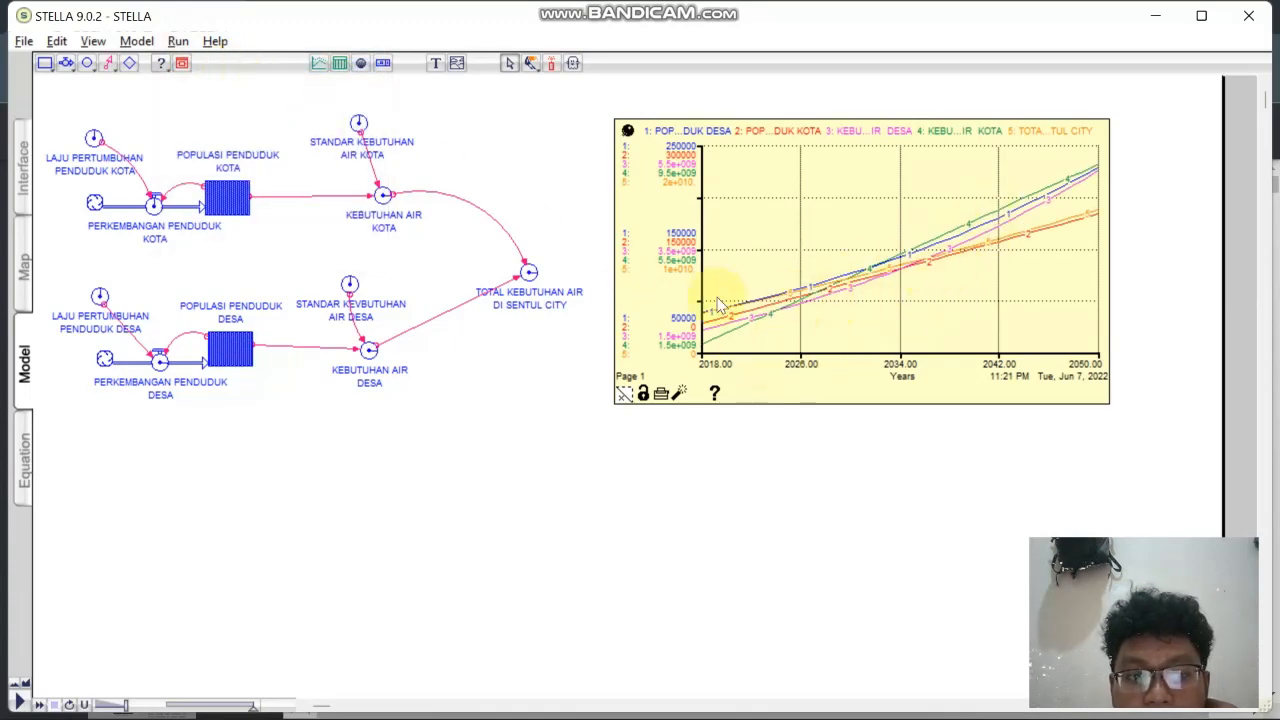
# Add a table pad below the graph and pin it to the model.
pyautogui.click(340, 64)
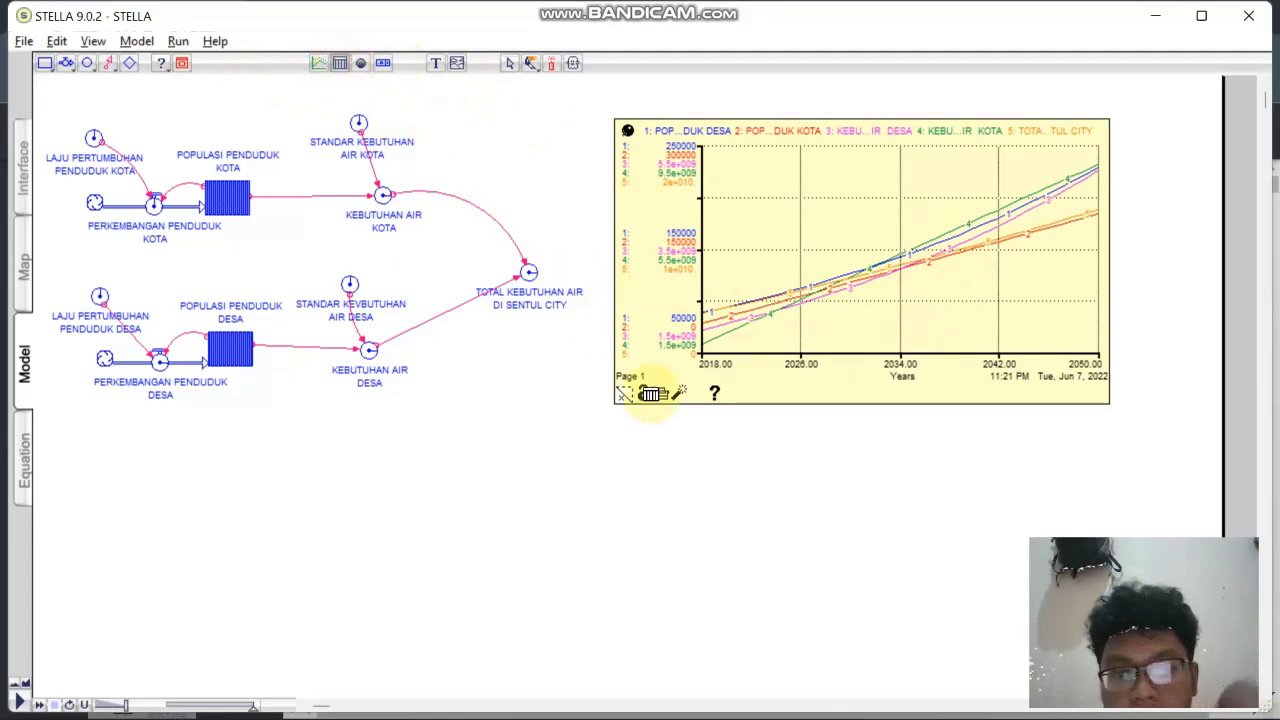
pyautogui.click(640, 436)
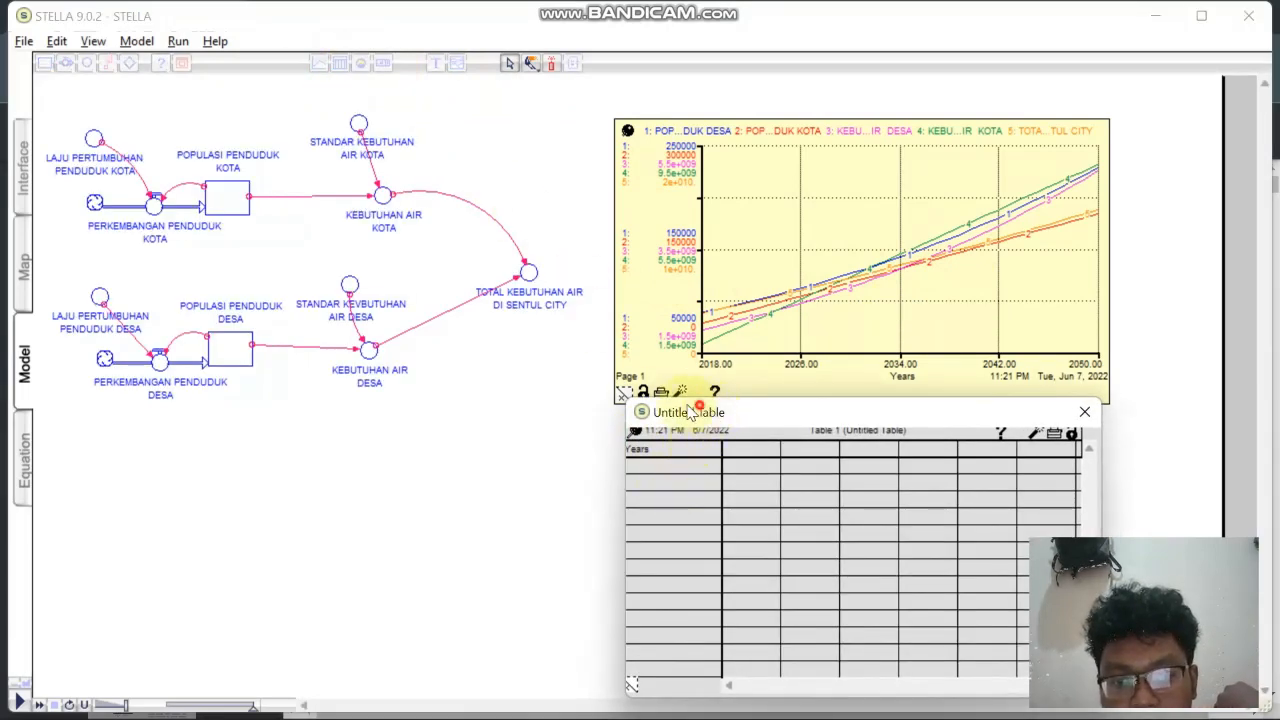
pyautogui.moveTo(703, 409); pyautogui.dragTo(599, 399)
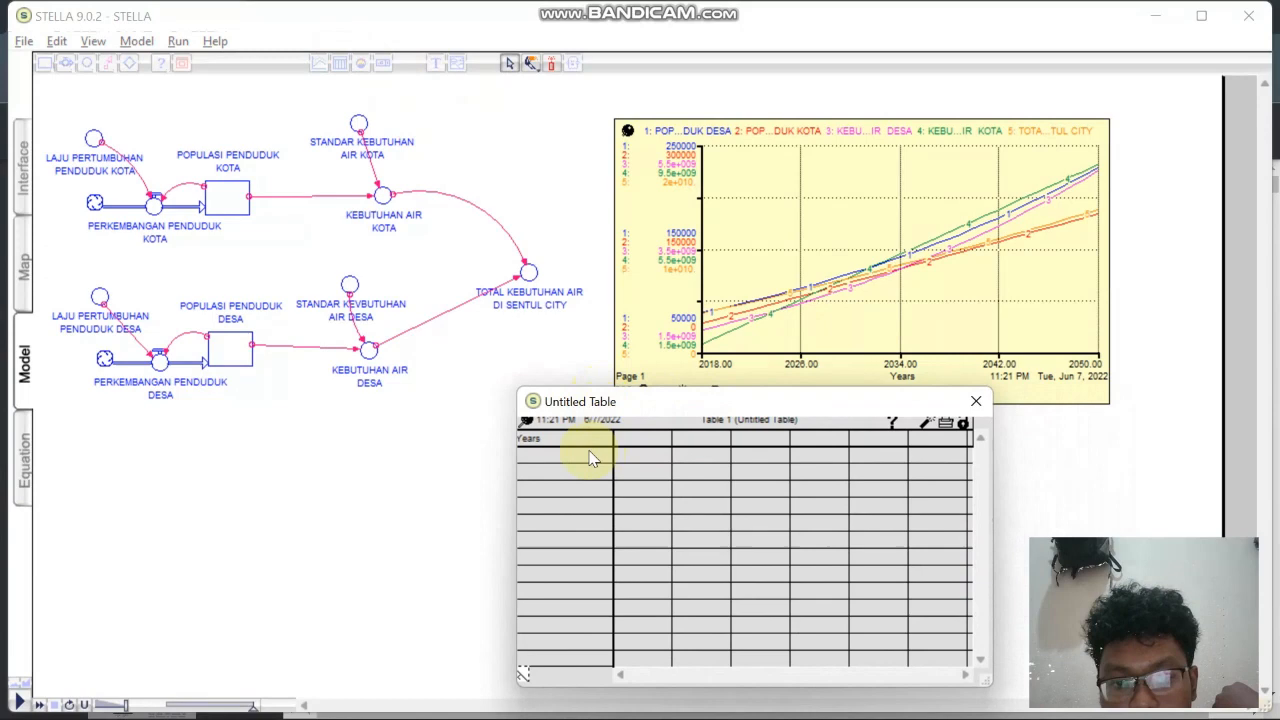
pyautogui.click(526, 425)
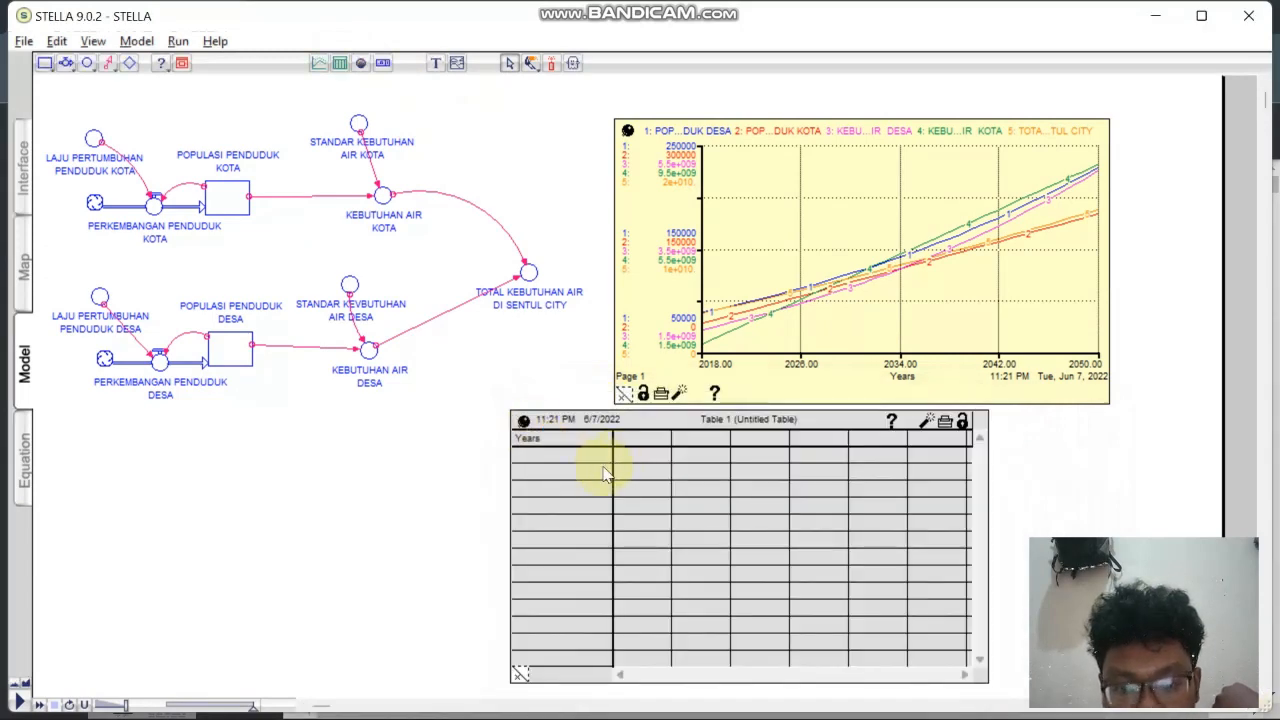
# Define the table with both population stocks, KEBUTUHAN AIR DESA, KEBUTUHAN AIR KOTA and the total water demand of Sentul City as columns.
pyautogui.doubleClick(563, 463)
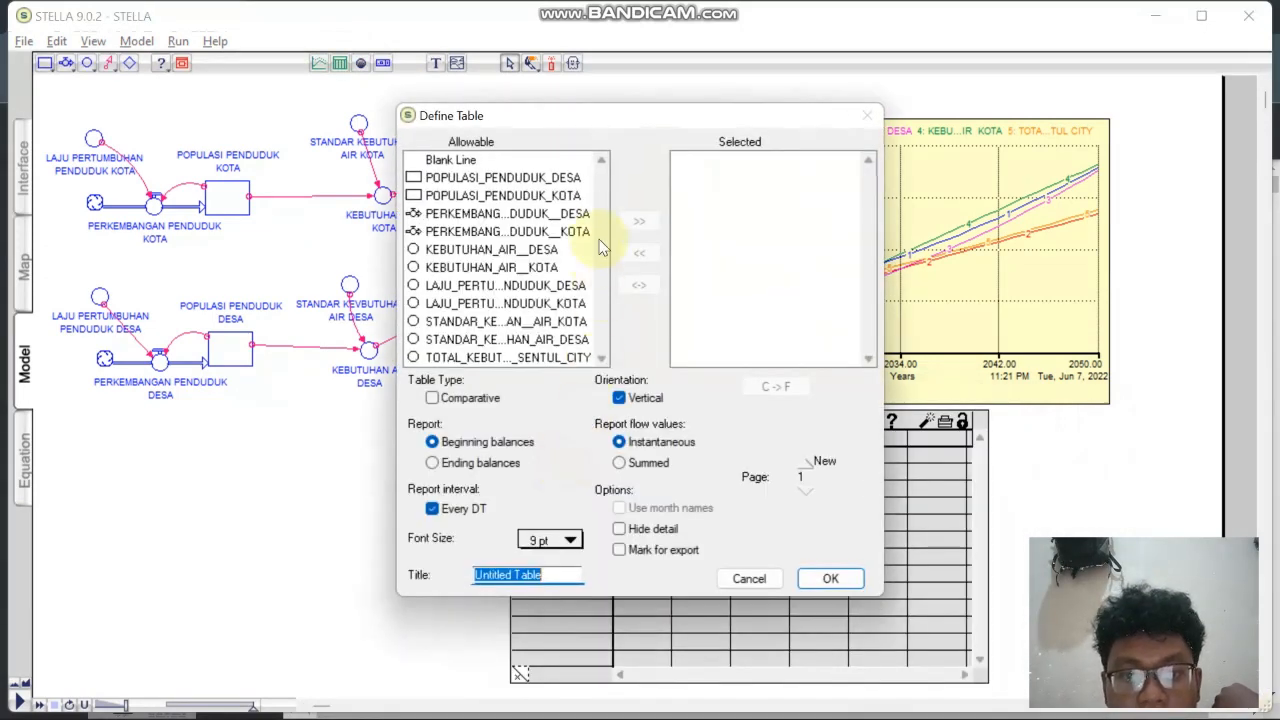
pyautogui.click(560, 178)
pyautogui.click(639, 220)
pyautogui.click(639, 221)
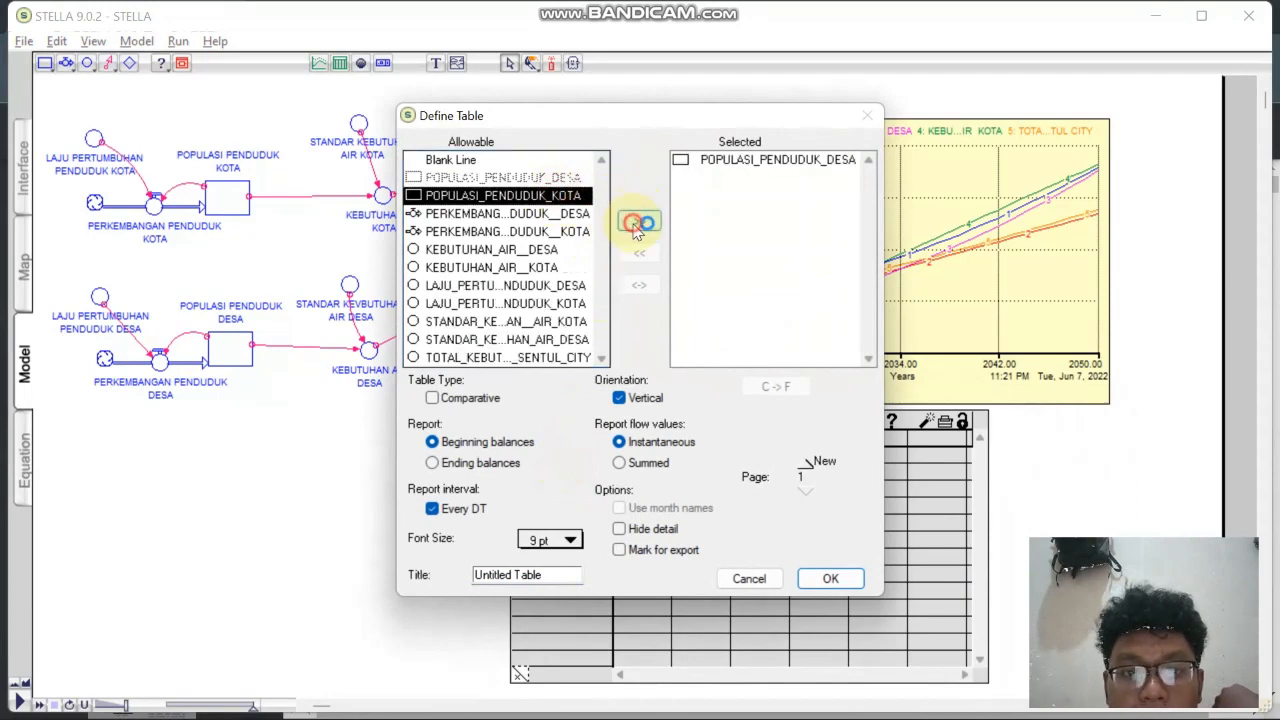
pyautogui.click(557, 249)
pyautogui.click(639, 220)
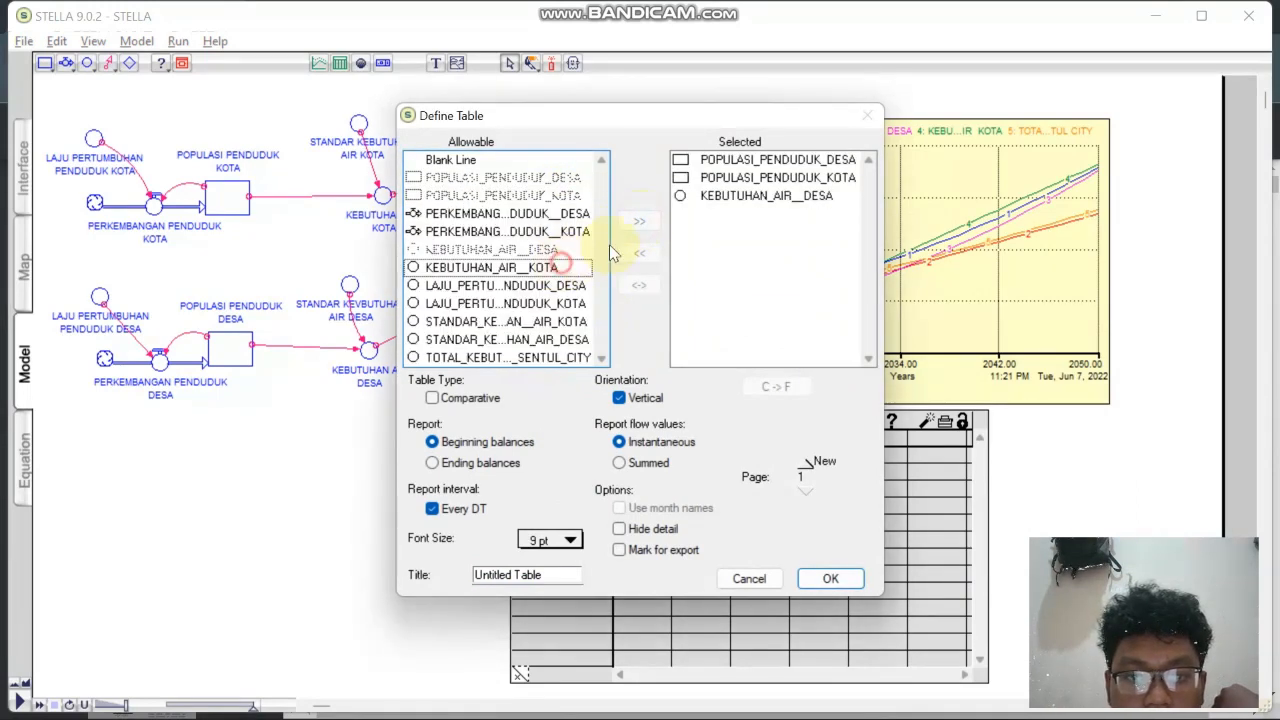
pyautogui.click(639, 220)
pyautogui.click(639, 220)
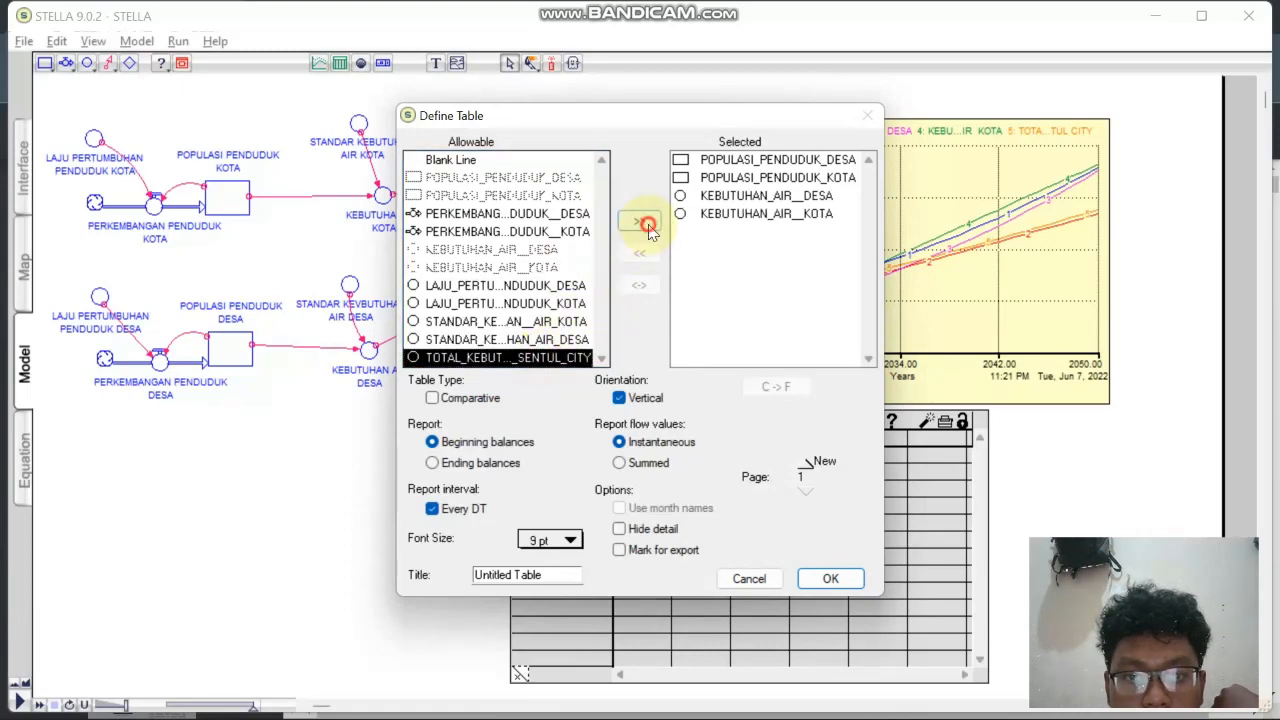
pyautogui.click(815, 577)
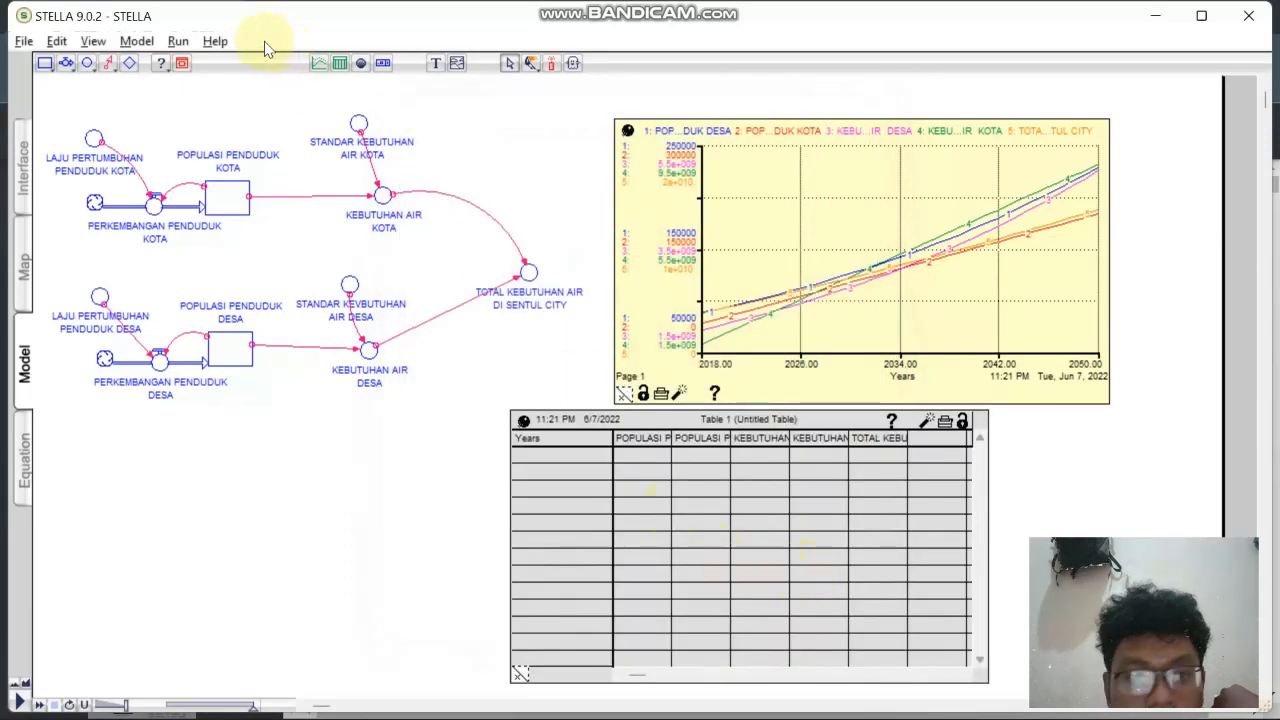
# Run the simulation to fill the table, and show its rows from 2018 onward.
pyautogui.click(178, 41)
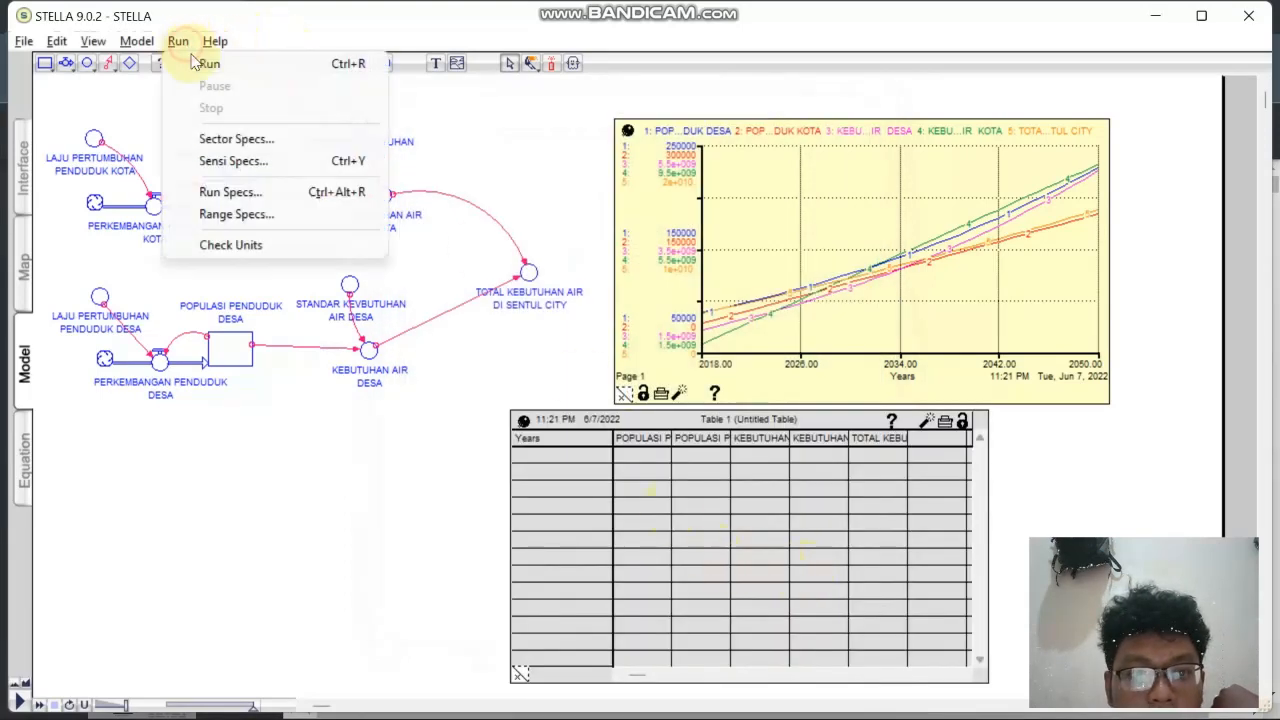
pyautogui.click(263, 66)
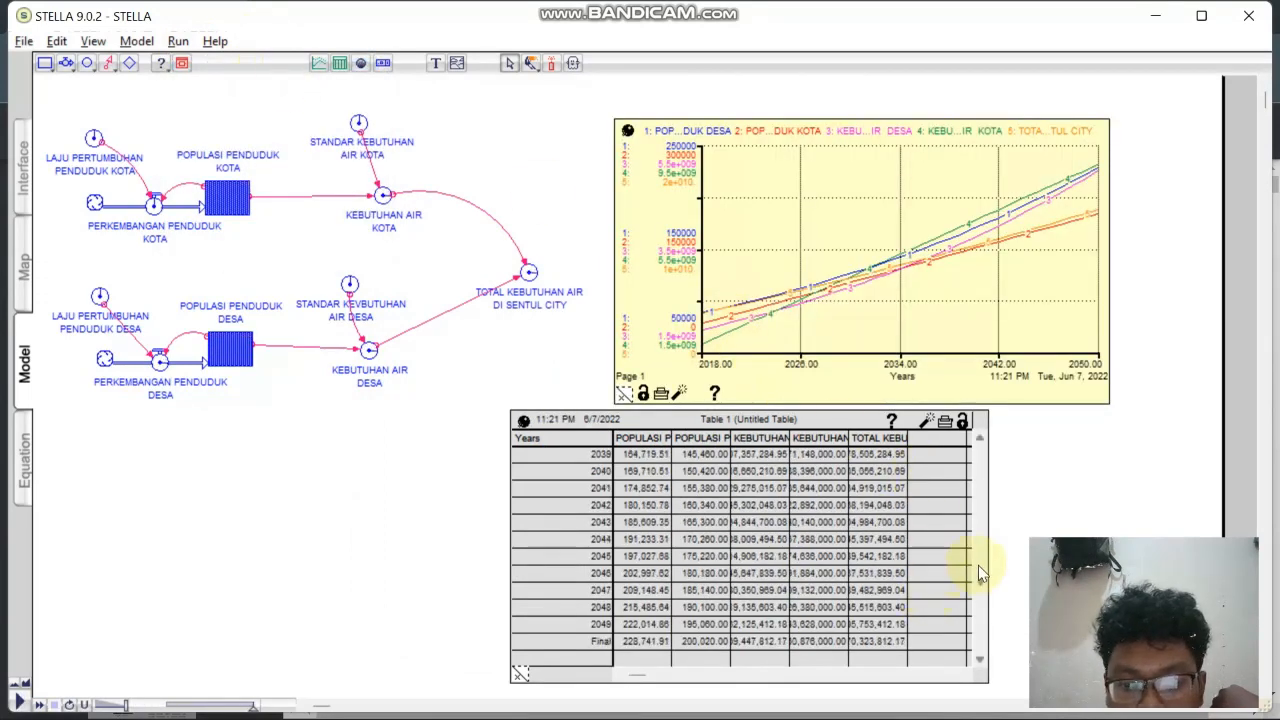
pyautogui.moveTo(978, 565); pyautogui.dragTo(975, 460)
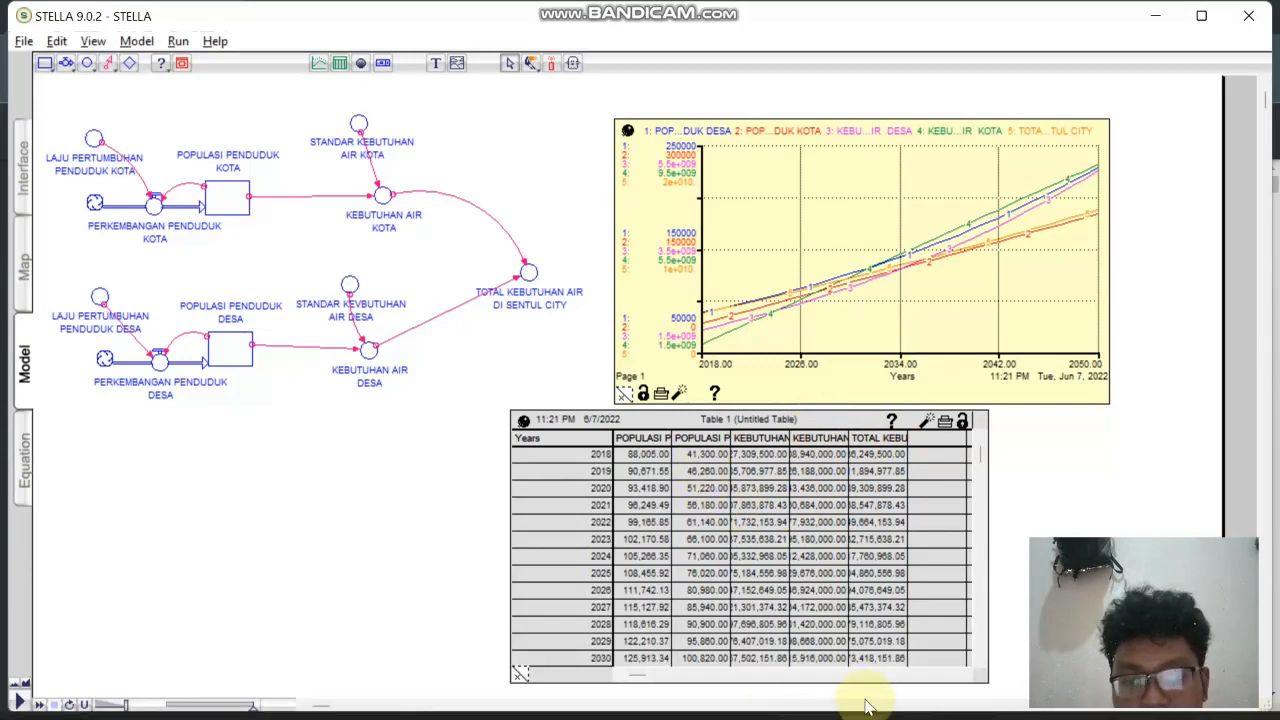
pyautogui.click(833, 701)
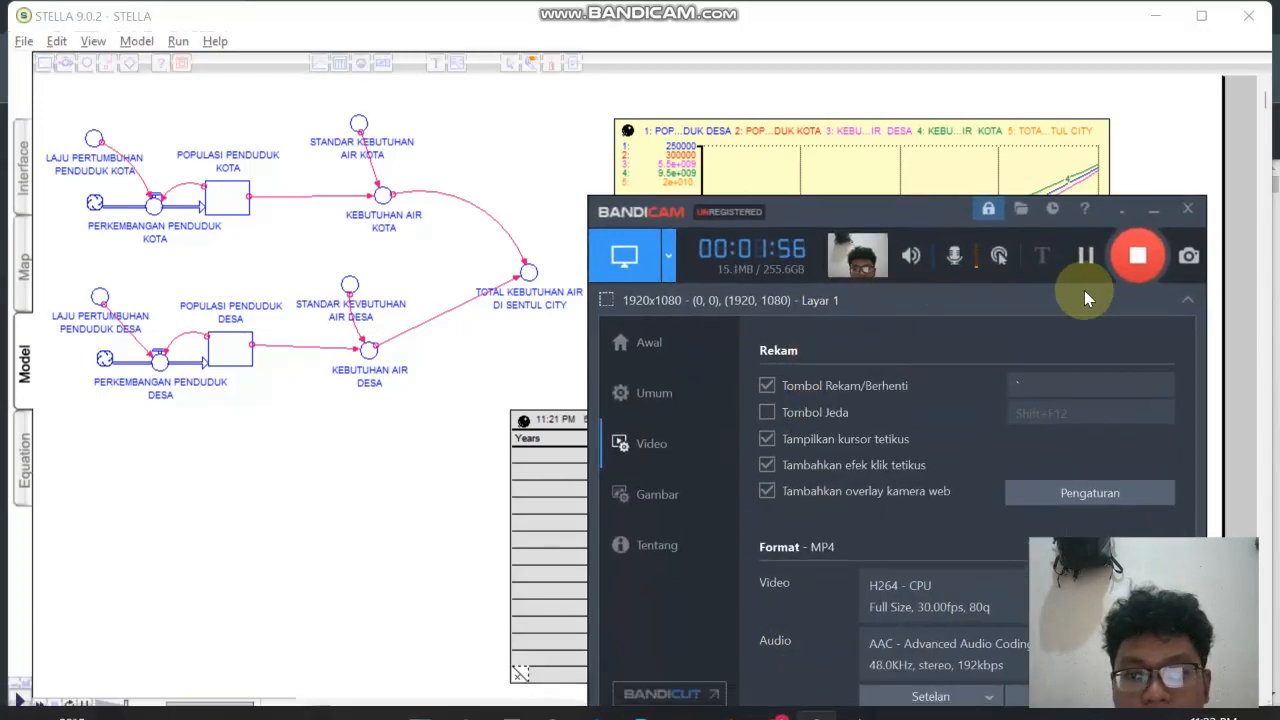
pyautogui.click(1137, 258)
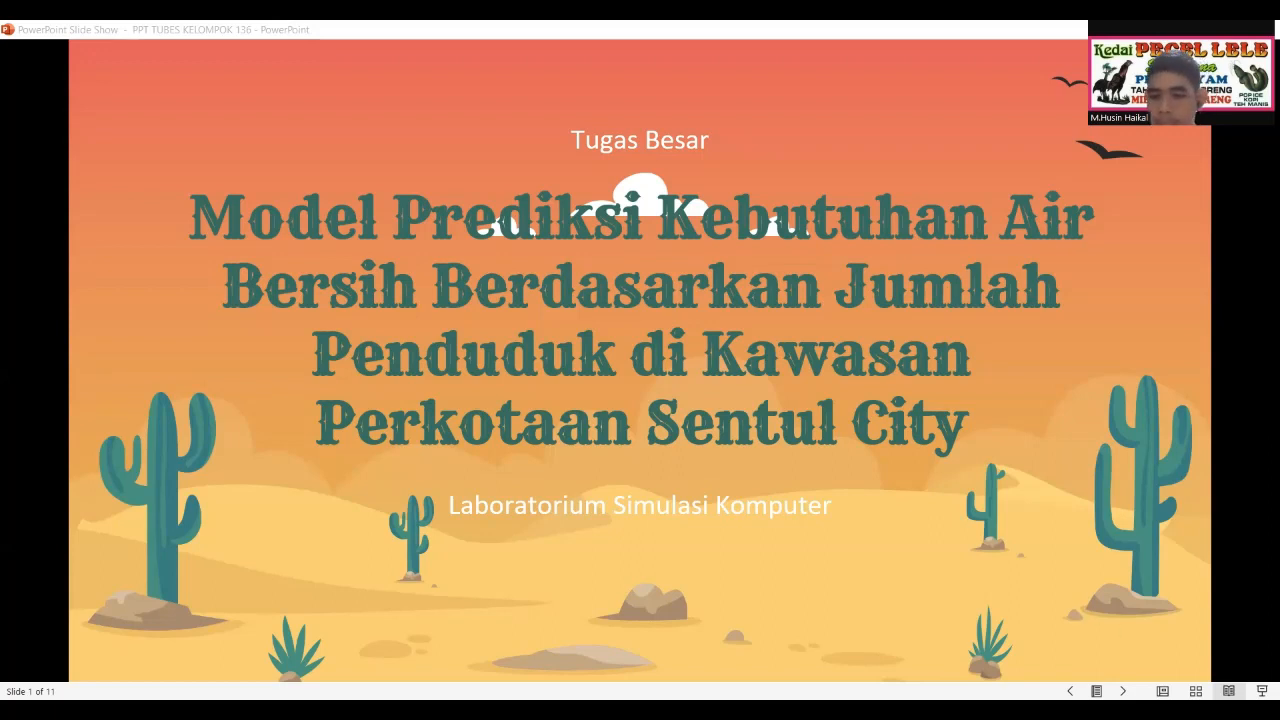
pyautogui.press('Right')
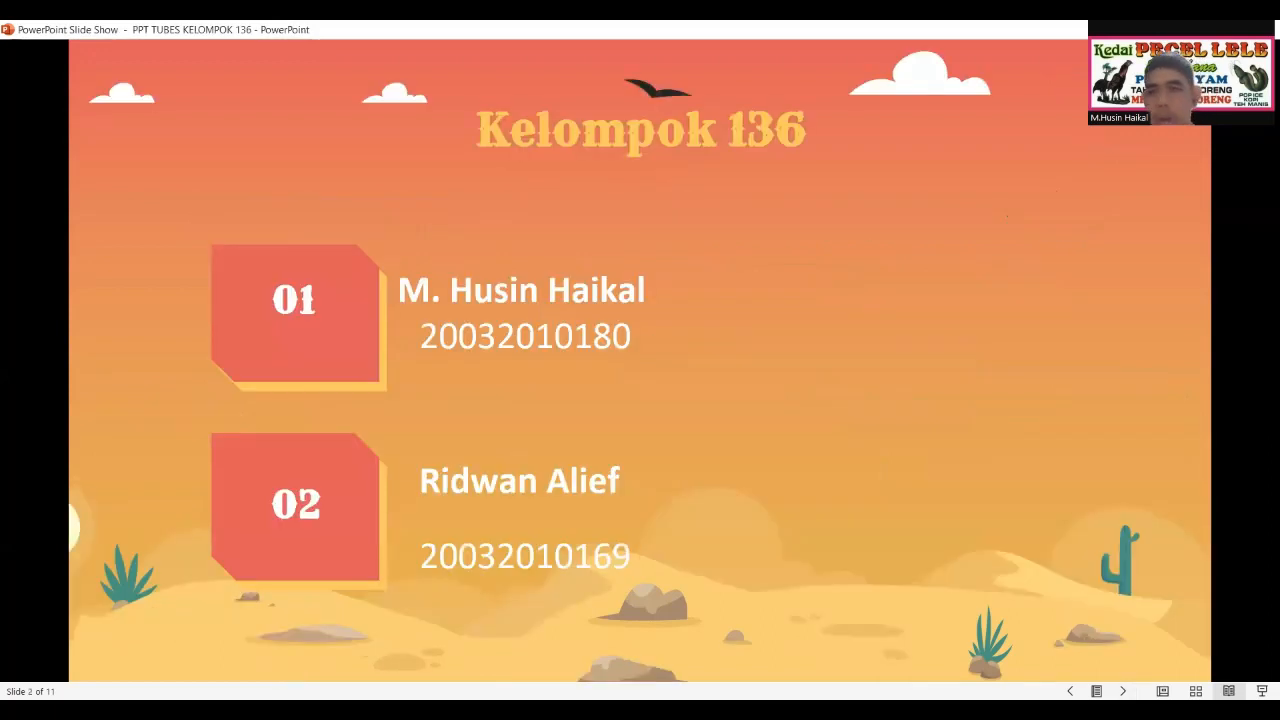